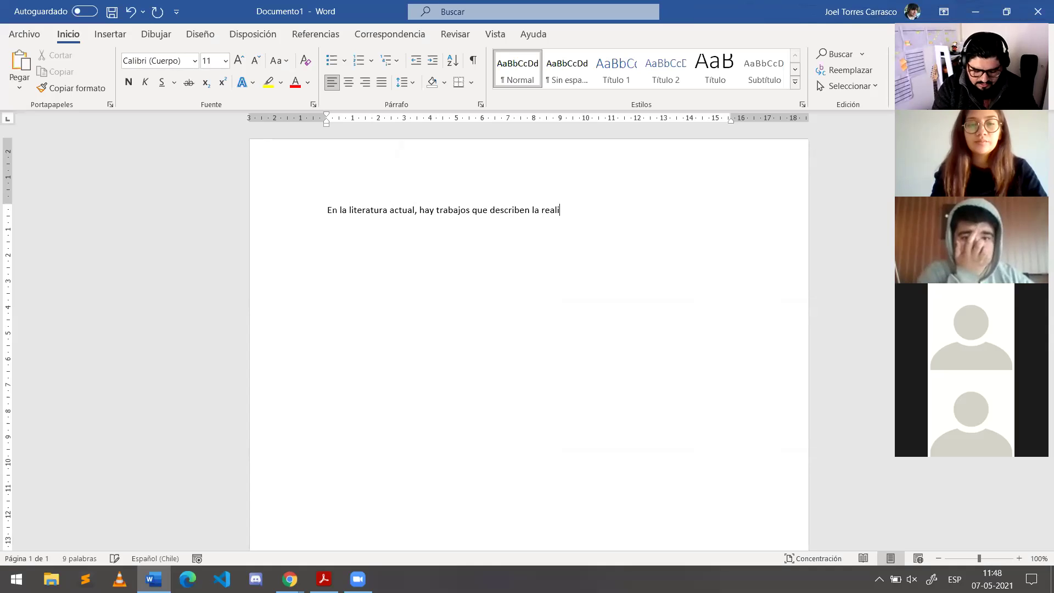
Step: Complete the sentence with "realidad social de las poblaciones en Latinoamérica y el caribe con énfasis en Chile ().", leaving the citation parentheses empty
text(de las po)
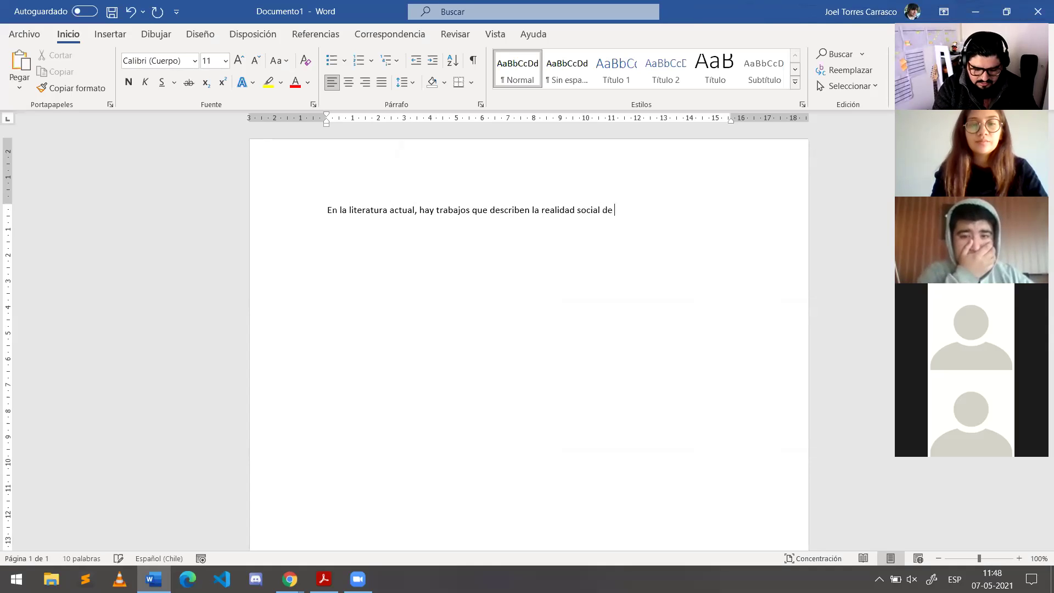
text(bla)
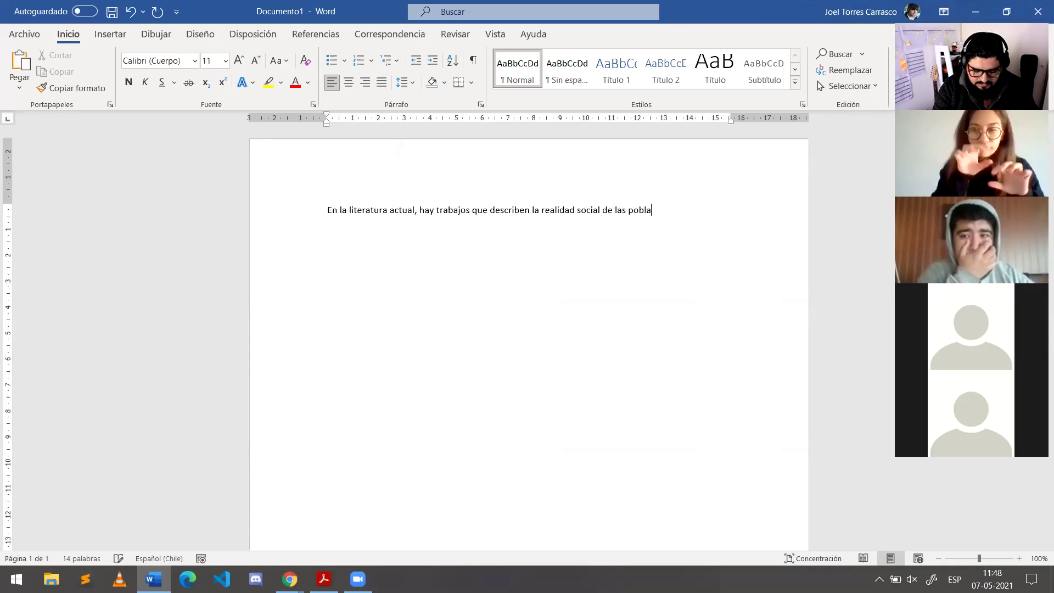
text(ciones en lati)
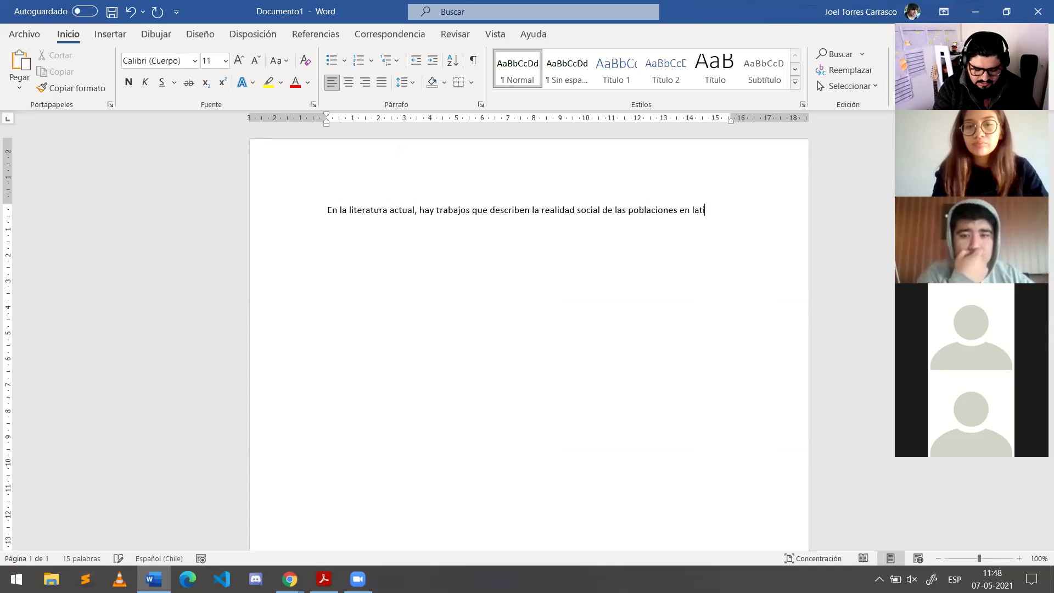
text(noamerica )
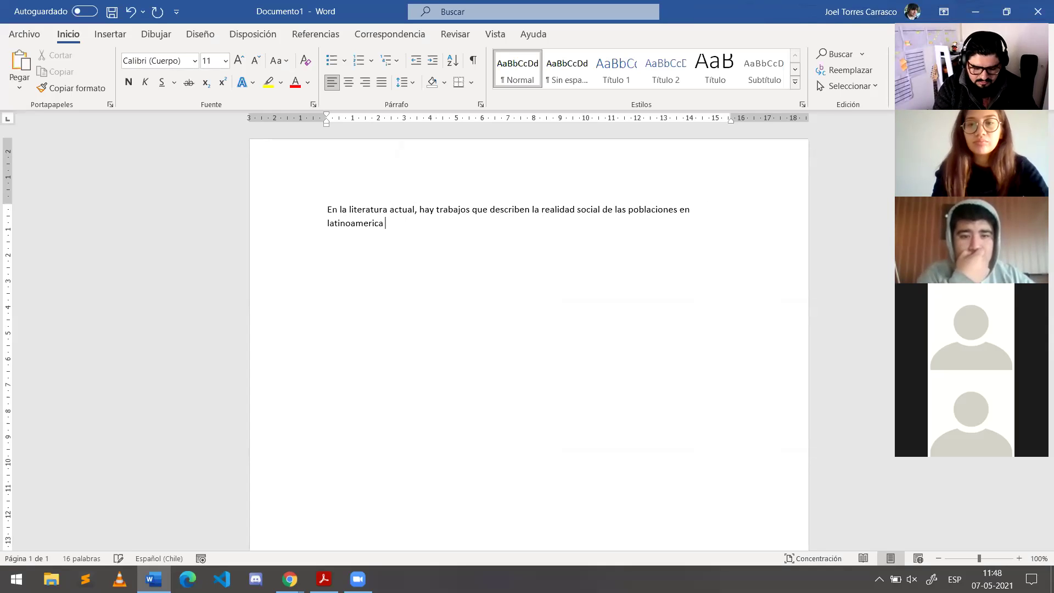
text(y el cari)
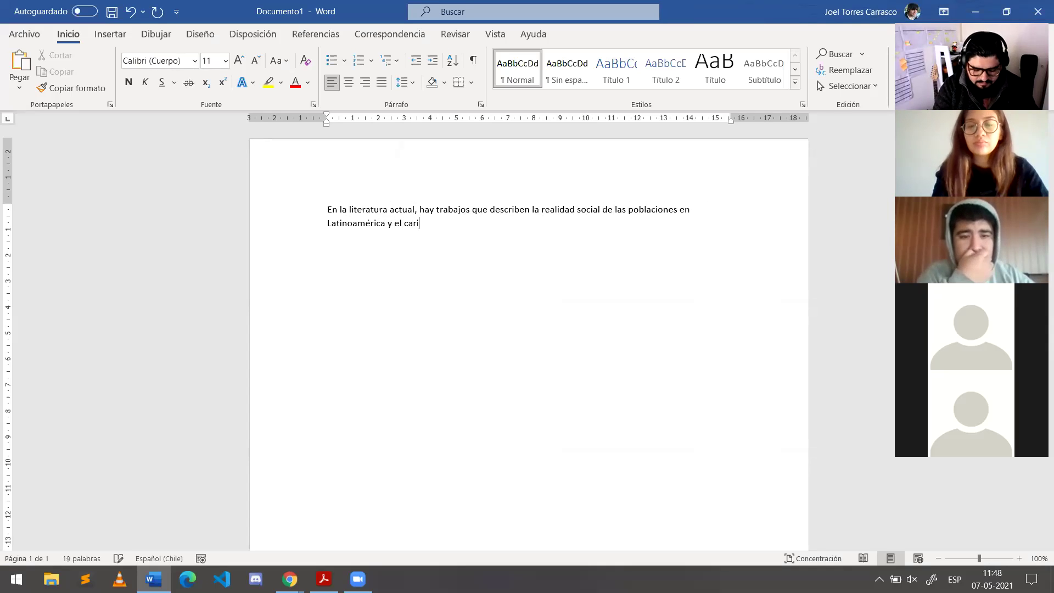
text(be con )
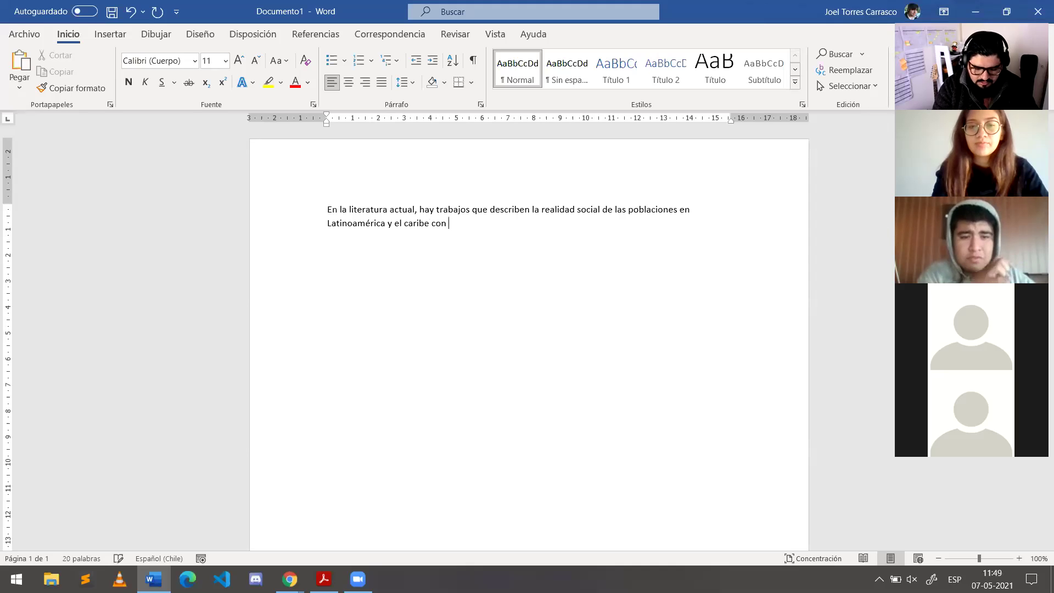
text(énfasis en Chile)
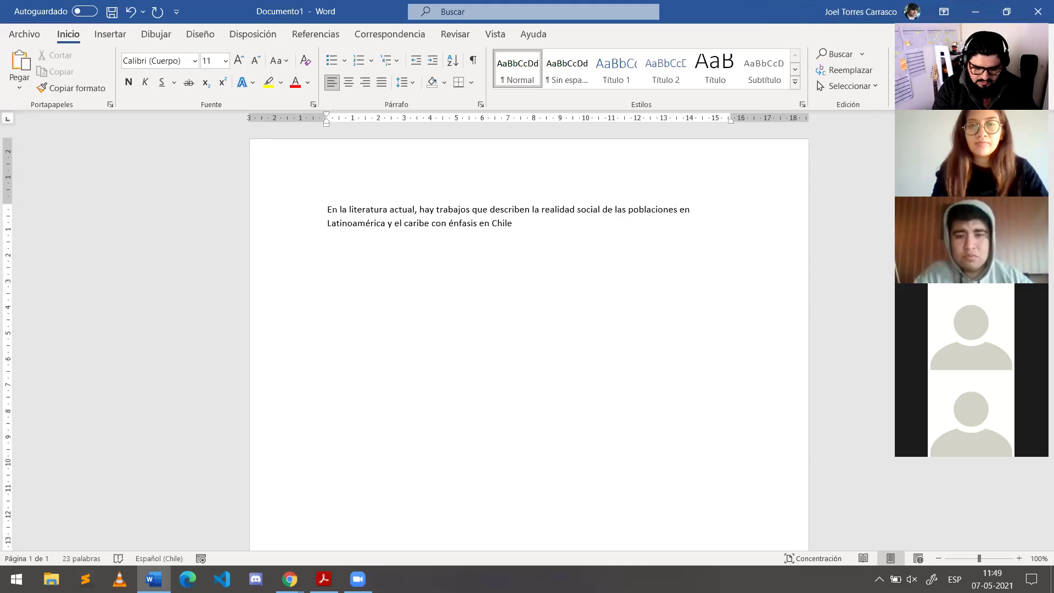
text( ().)
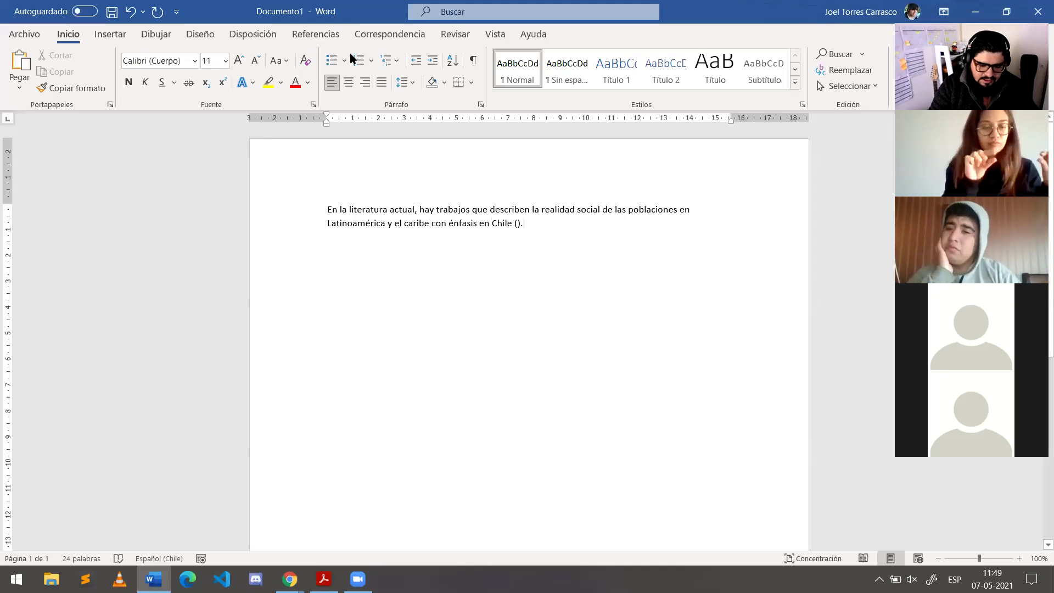
Step: Open the source manager and start creating a new bibliographic source
click(311, 36)
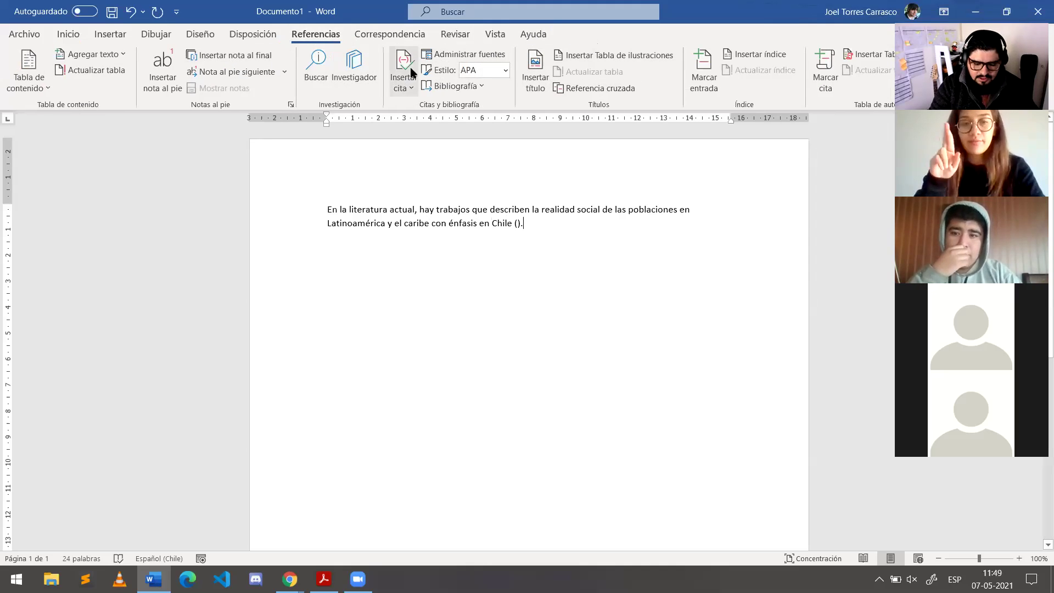
click(445, 55)
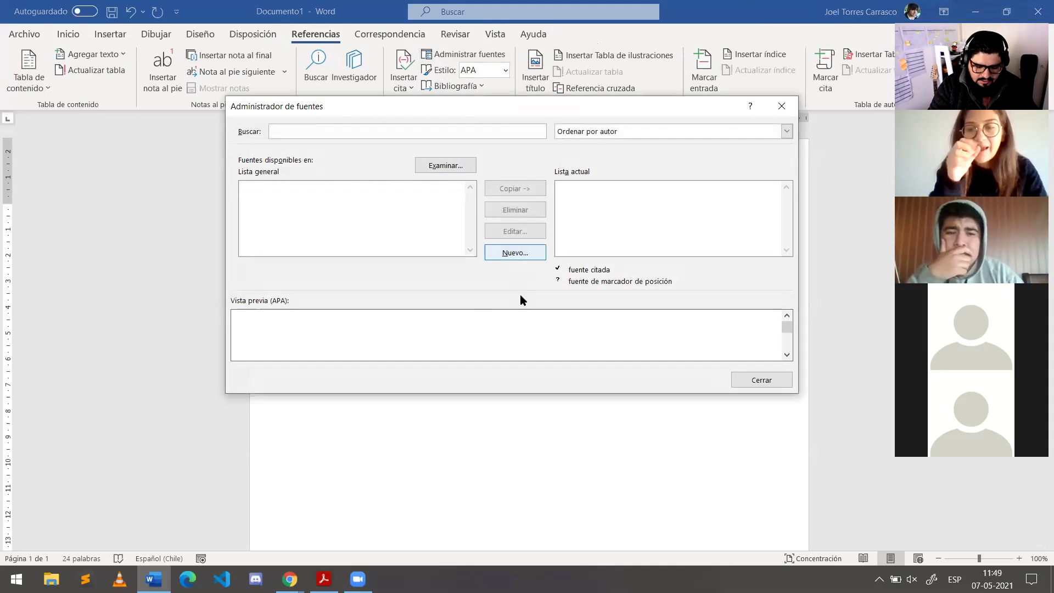
click(515, 258)
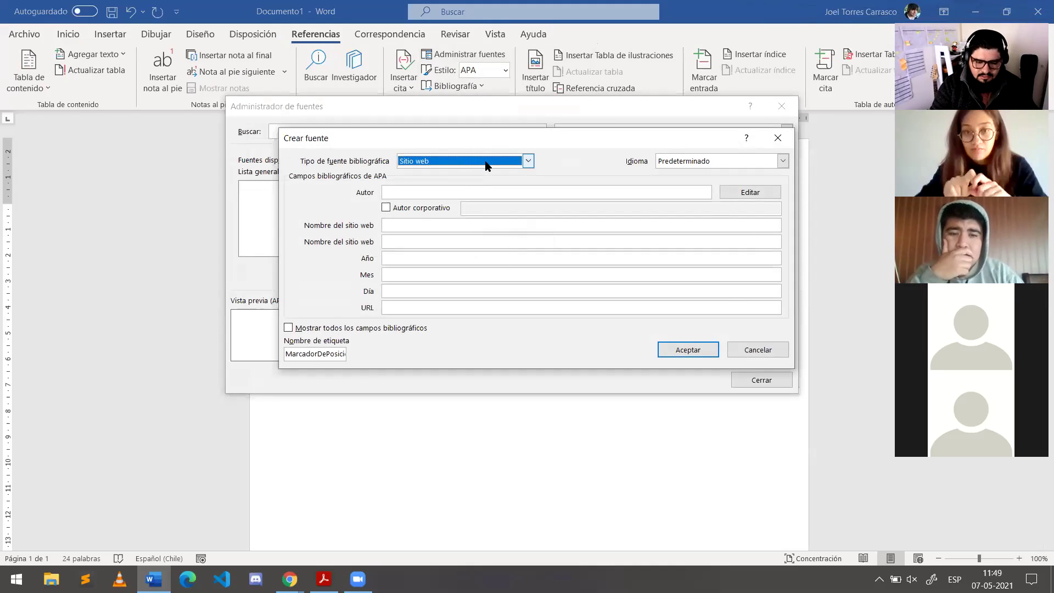
Step: Switch to the CEPAL PDF in Chrome and examine its cover to identify the publication type, returning to the Word source form
key(alt+Tab)
key(Tab)
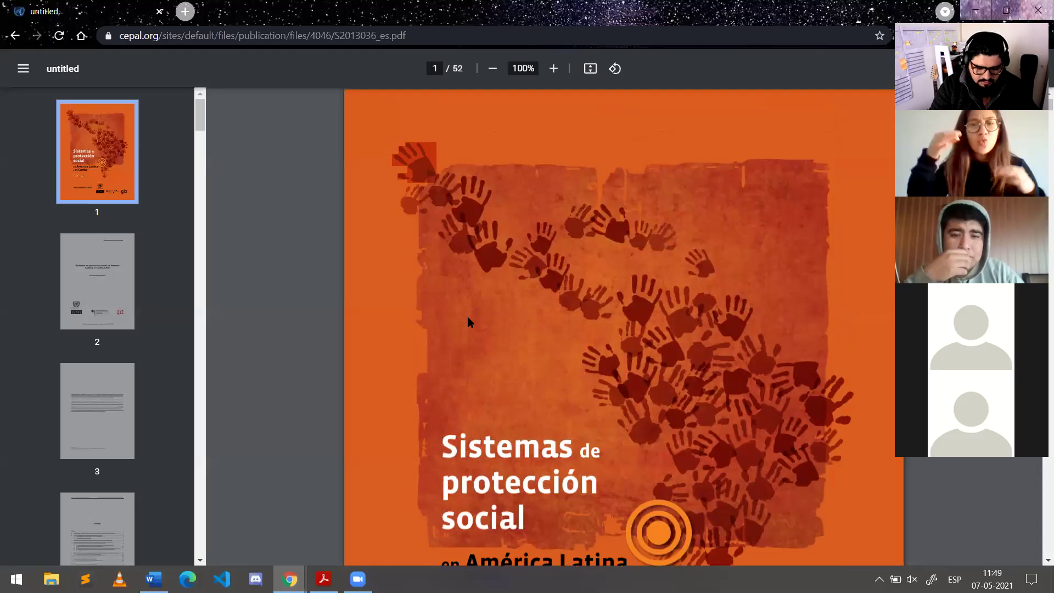
scroll(467, 321, down, 3)
scroll(468, 318, down, 2)
key(alt+Tab)
Step: Look through the bibliographic source types available for the new source, as far as Varios
click(528, 161)
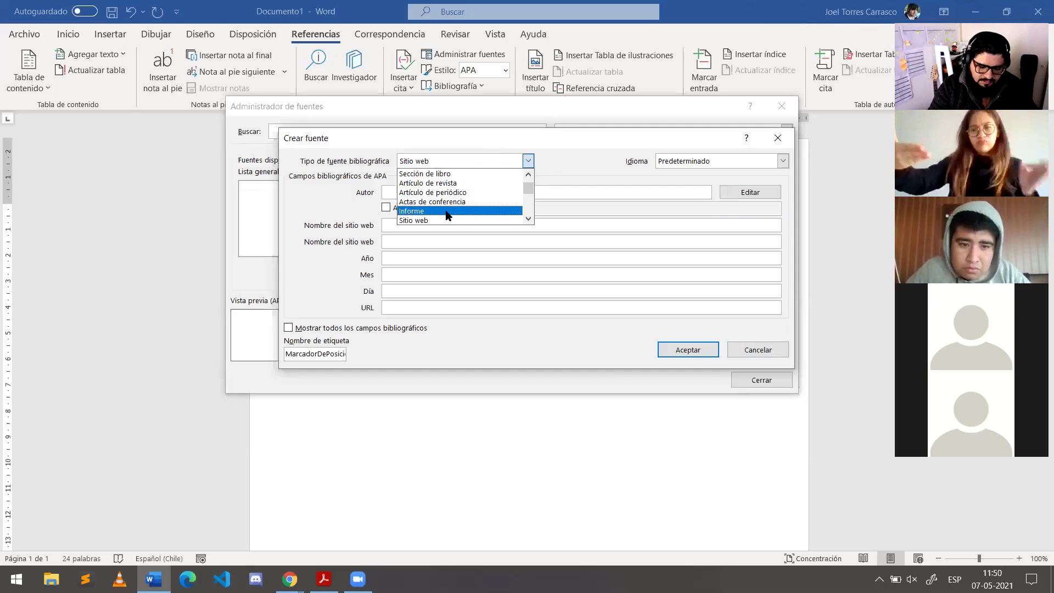
click(528, 220)
click(527, 220)
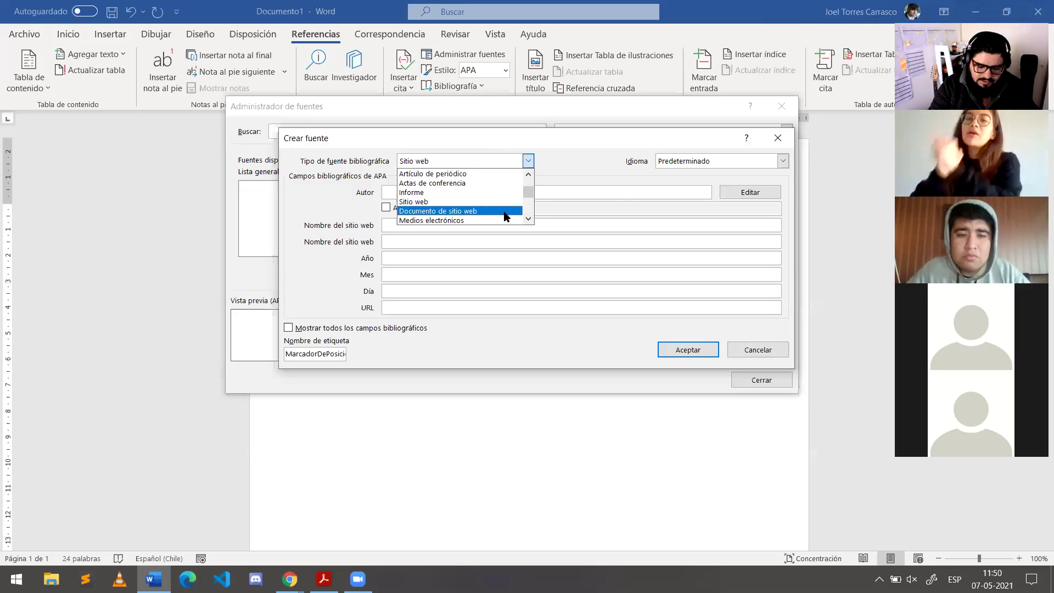
click(527, 219)
click(527, 219)
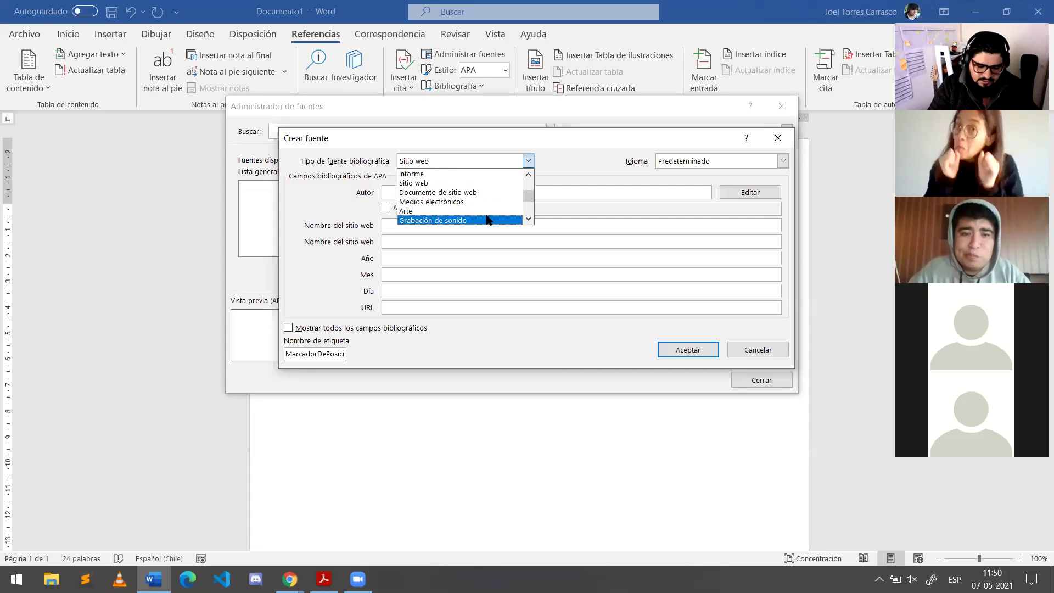
click(527, 220)
click(527, 219)
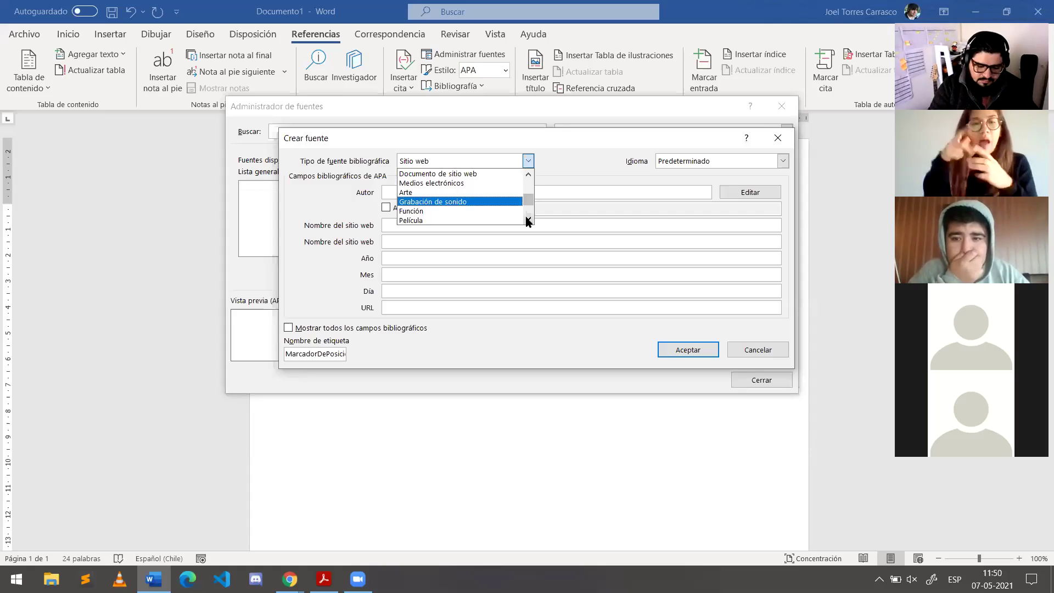
click(528, 219)
click(528, 219)
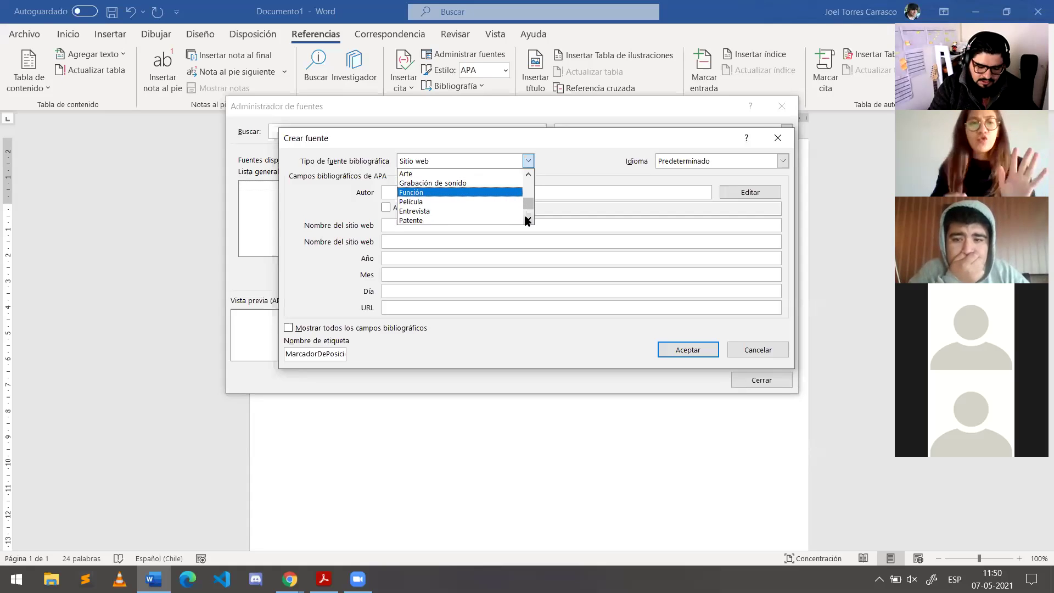
click(527, 219)
click(527, 220)
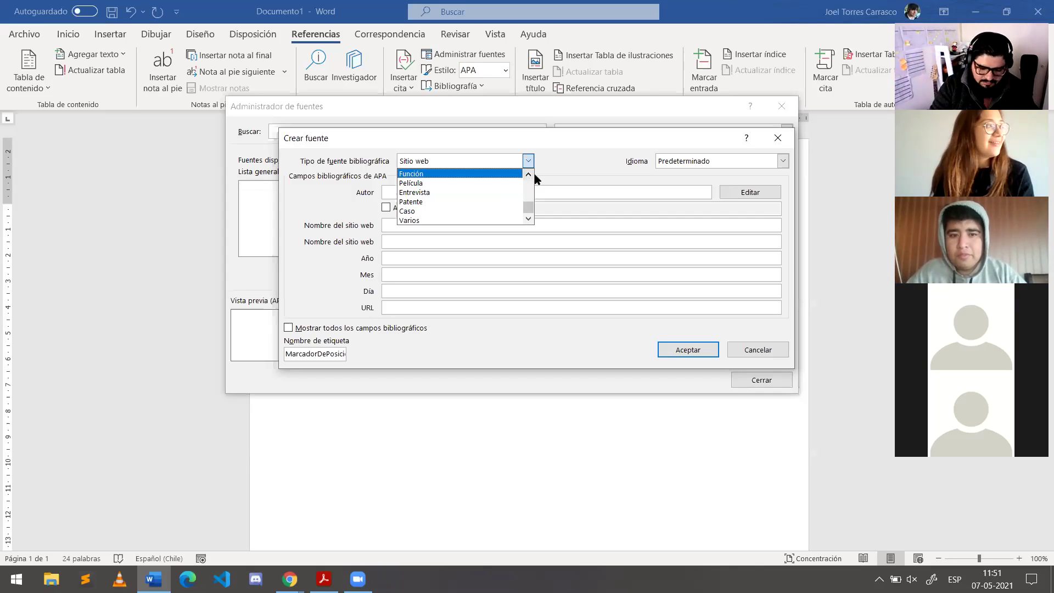
Step: Set the new source's type to Documento de sitio web
click(528, 175)
click(530, 174)
click(529, 174)
click(530, 174)
click(529, 174)
click(481, 184)
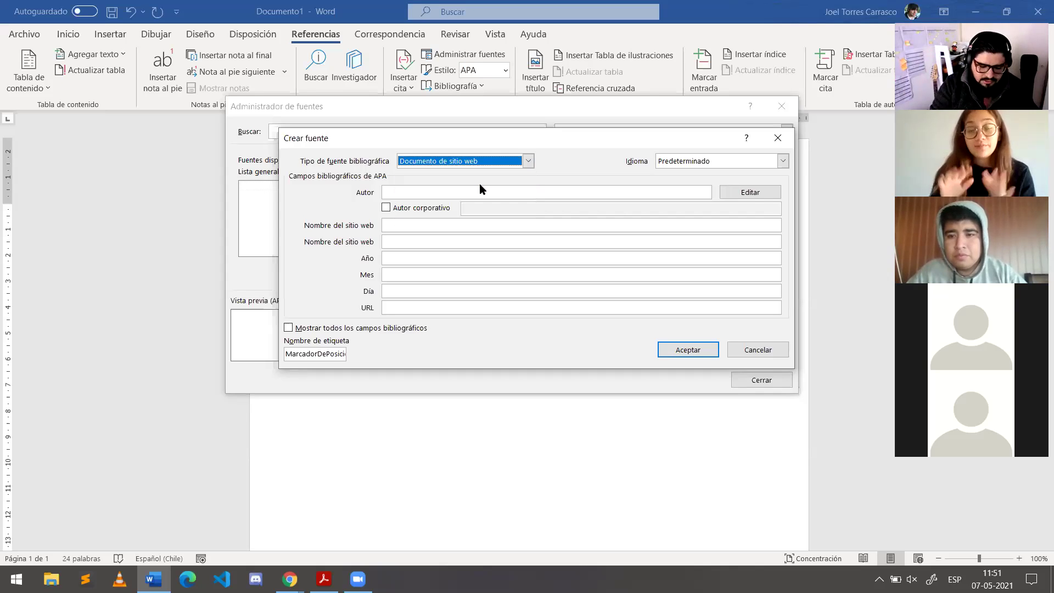
click(527, 161)
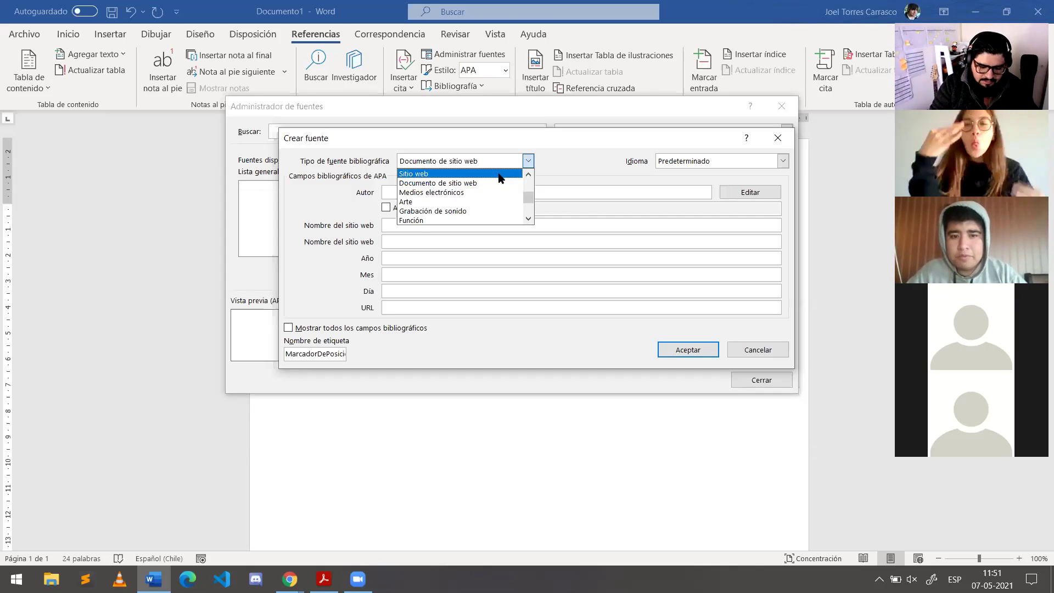
click(510, 184)
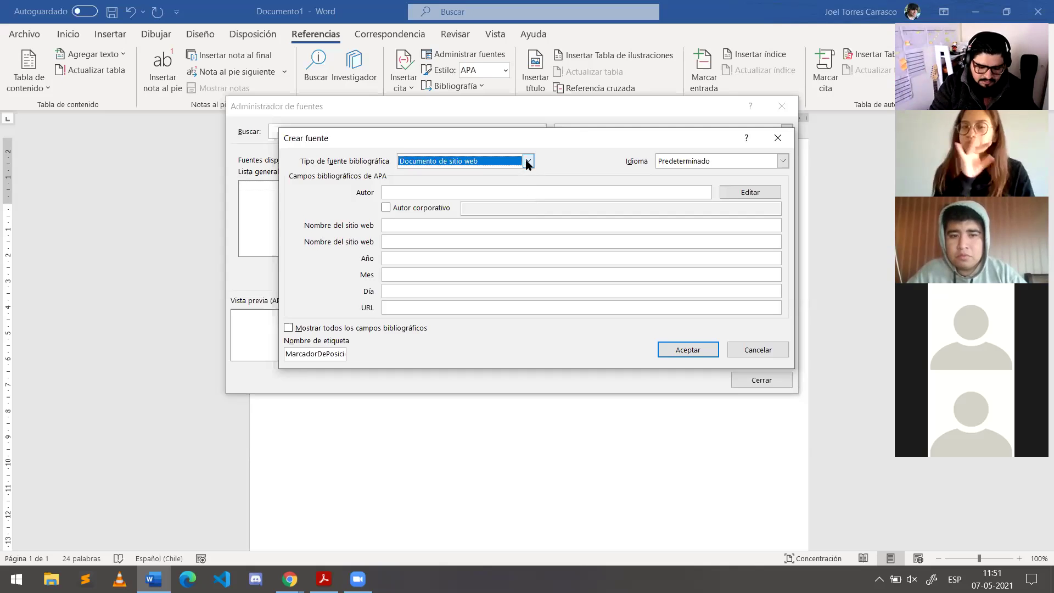
Step: Change the new source's bibliographic type to Informe
click(528, 160)
scroll(475, 189, up, 2)
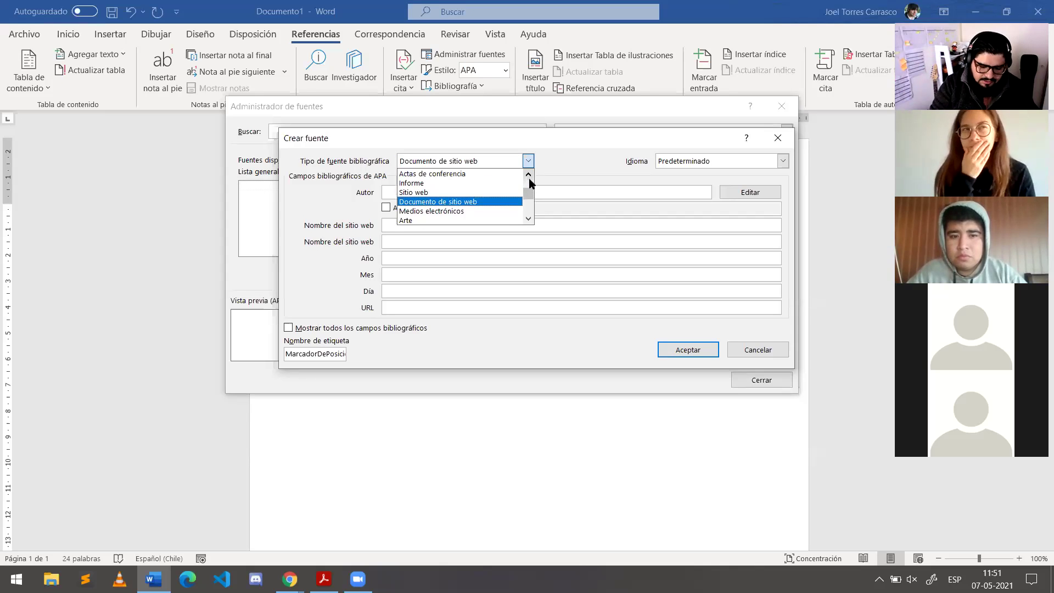
click(474, 185)
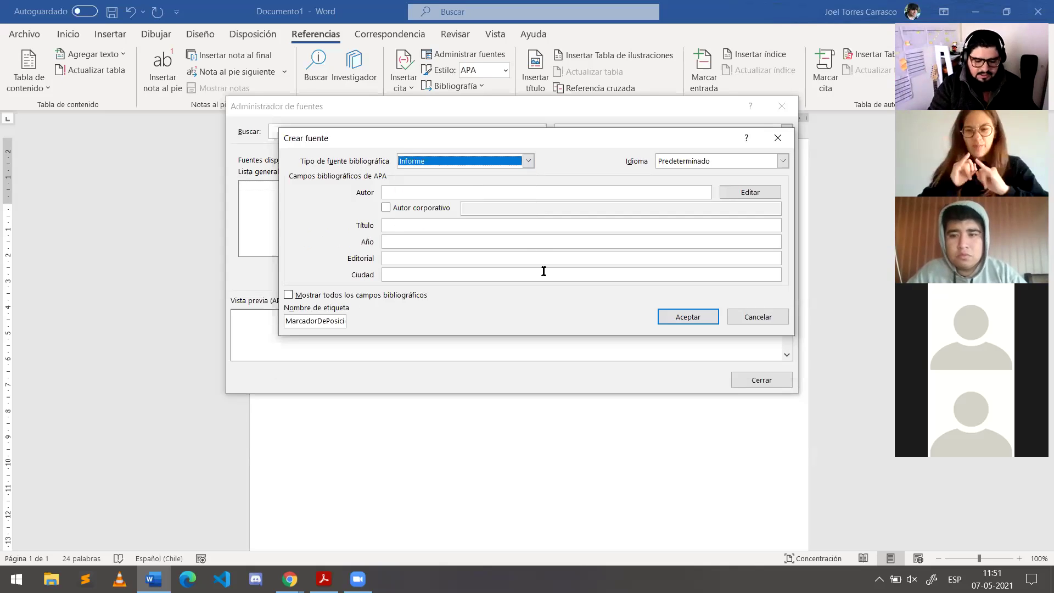
Step: Look up the author on the PDF cover in Chrome and enter the author's surnames in the source's Autor field in Word
click(411, 193)
key(alt+Tab)
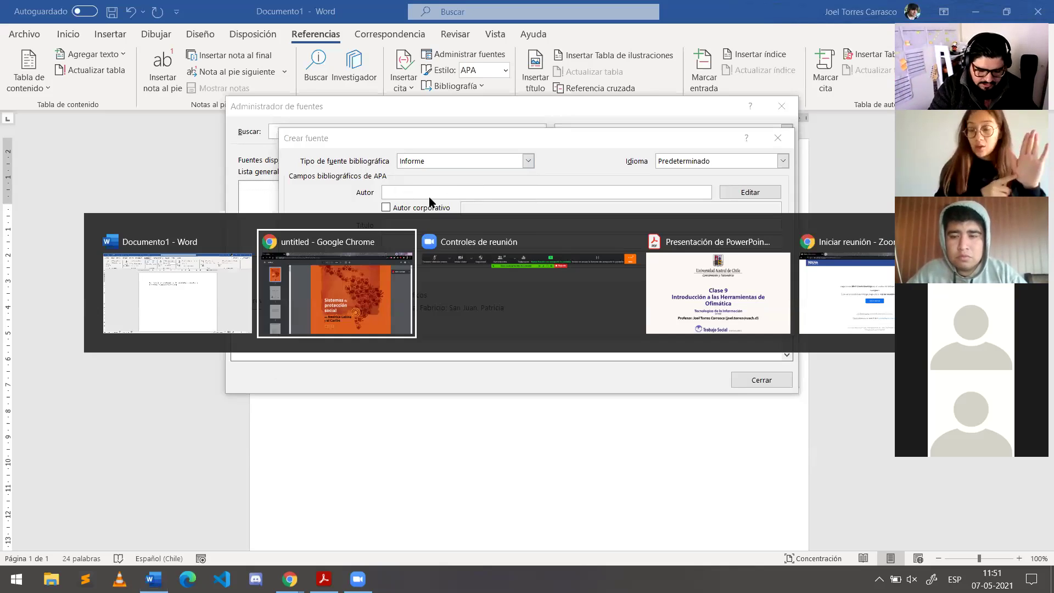
scroll(485, 355, down, 2)
scroll(486, 356, down, 2)
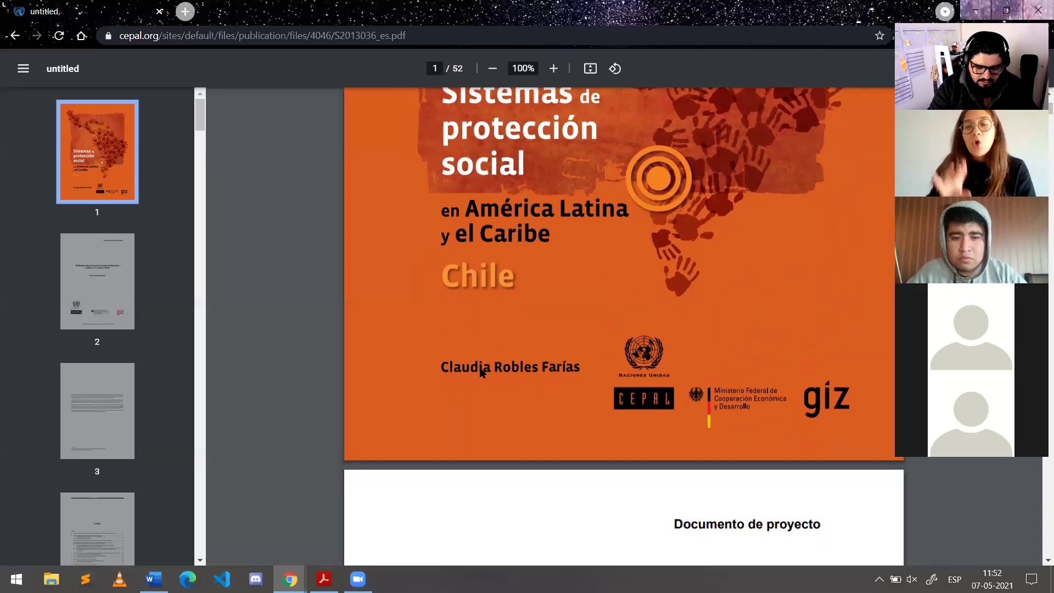
key(alt+Tab)
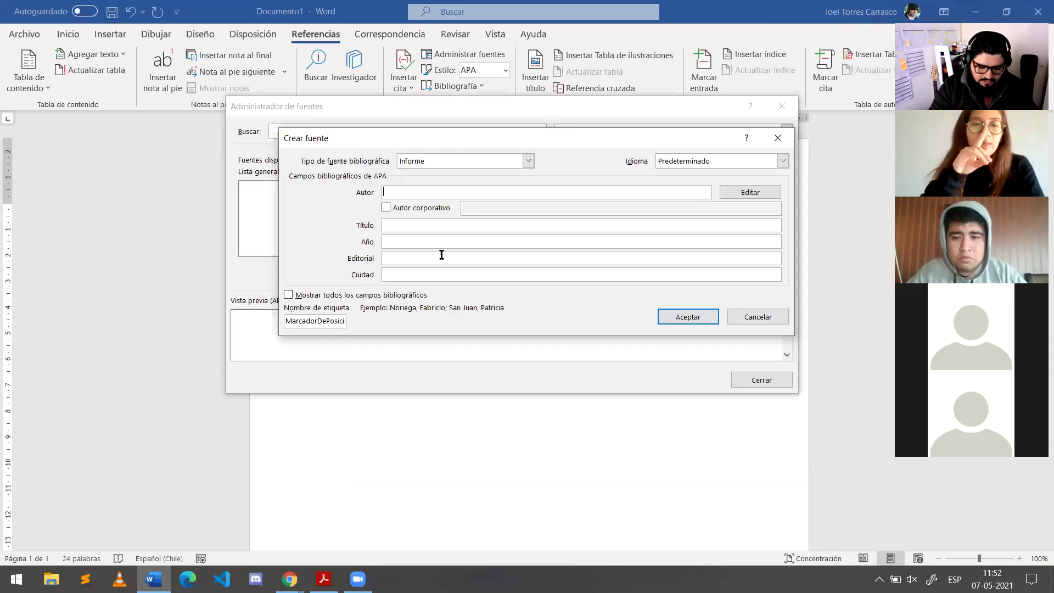
text(C)
key(BackSpace)
key(alt+Tab)
key(alt+Tab)
text(Robles)
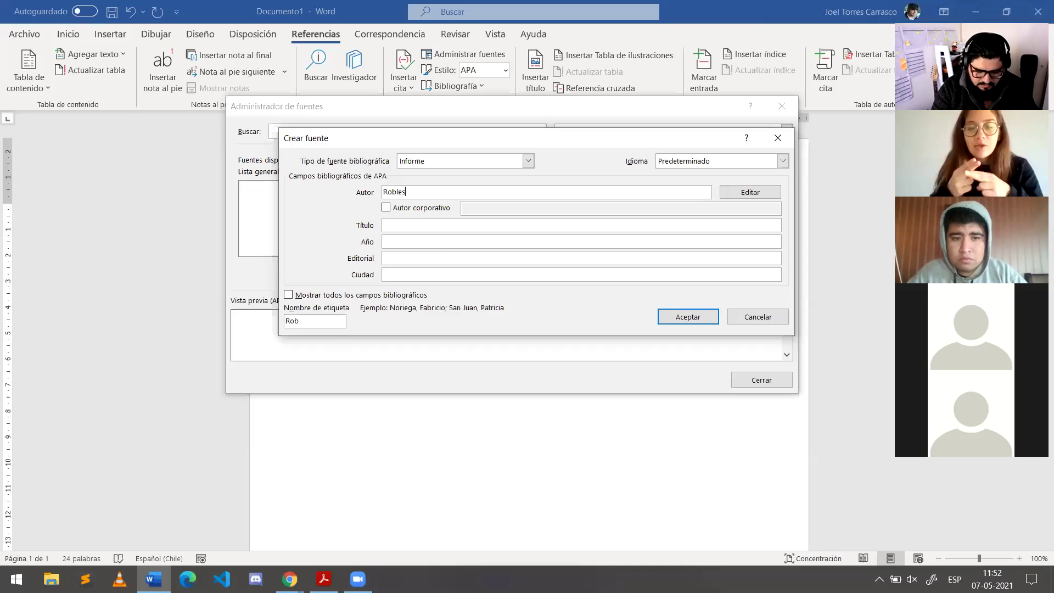
text( Farias)
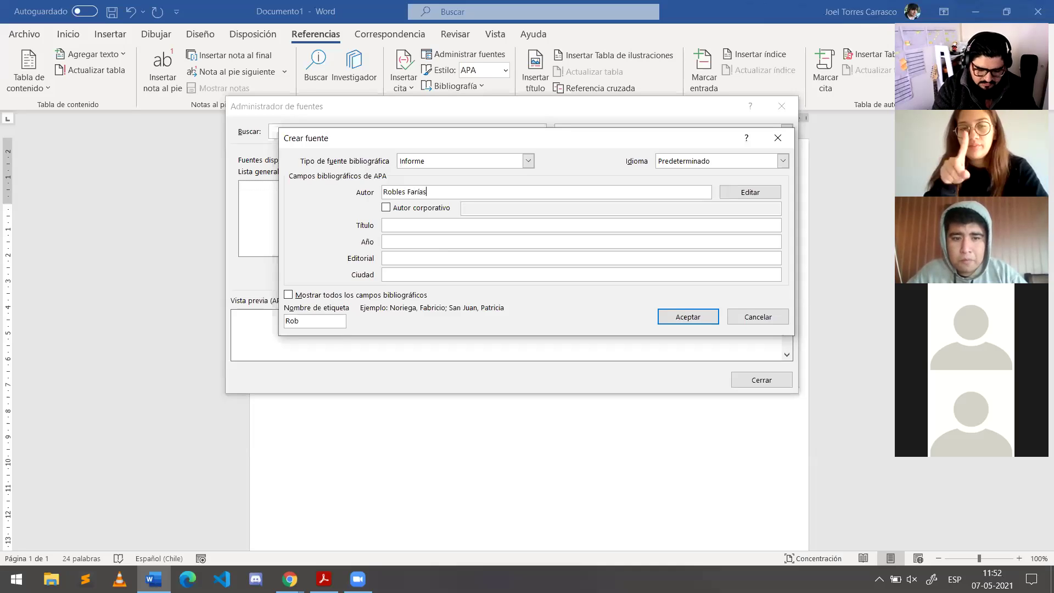
Step: Recheck the PDF cover and add a comma and the author's first name after the surnames in the Autor field
key(alt+Tab)
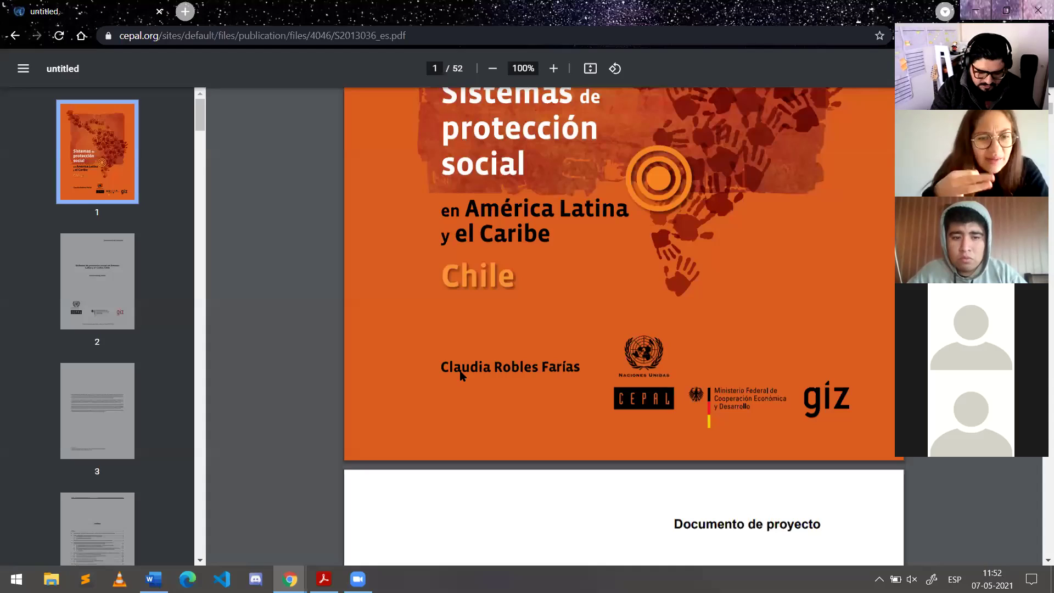
key(alt+Tab)
text(, Claudia)
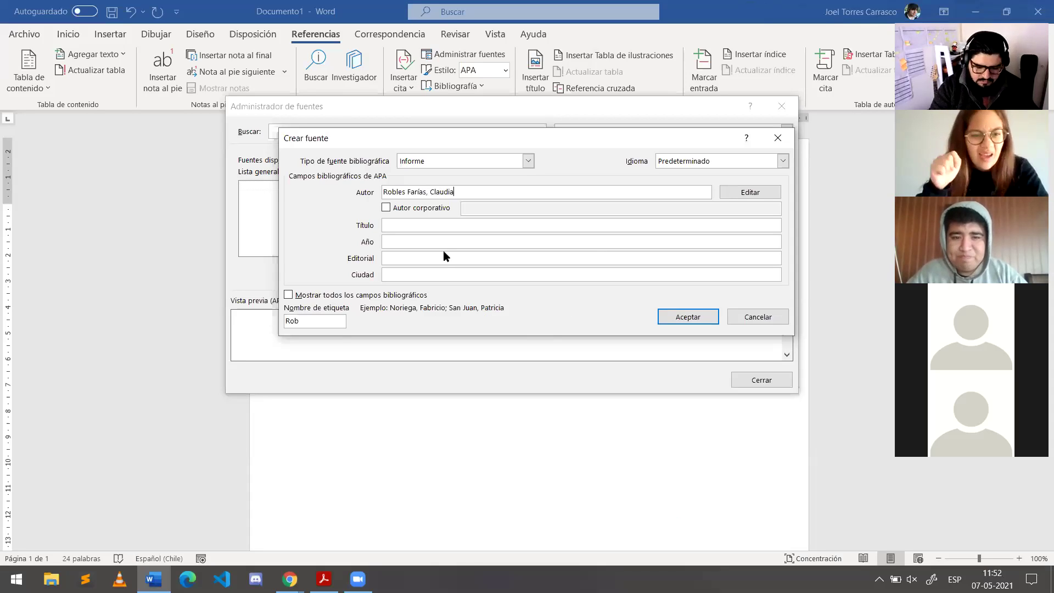
Step: Consult the PDF cover in Chrome and enter "Sistemas de Protección Social en América Latina y el Caribe" in the source's Título field in Word
key(alt+Tab)
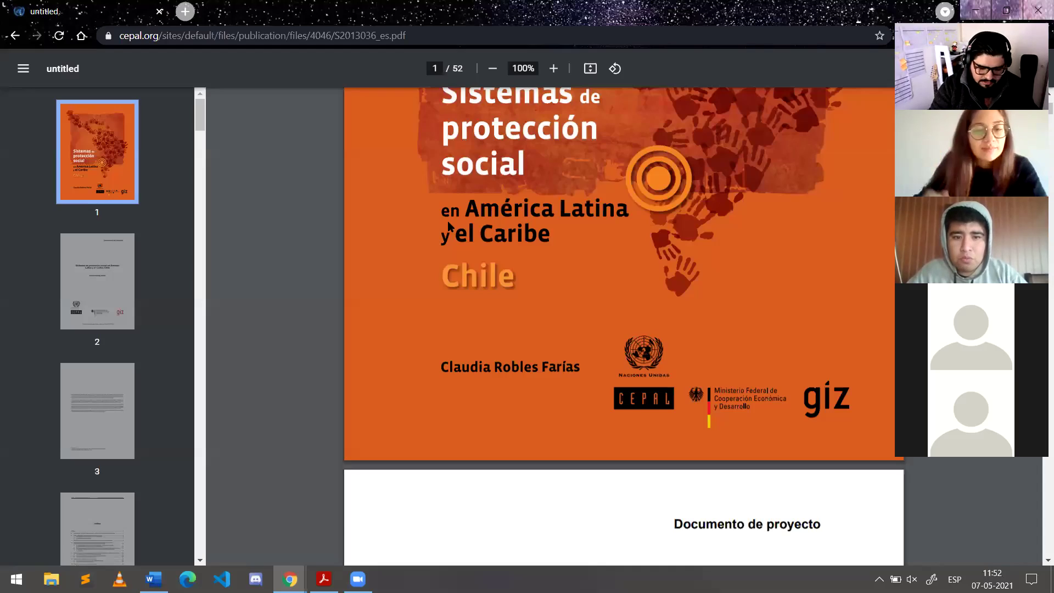
scroll(448, 225, up, 2)
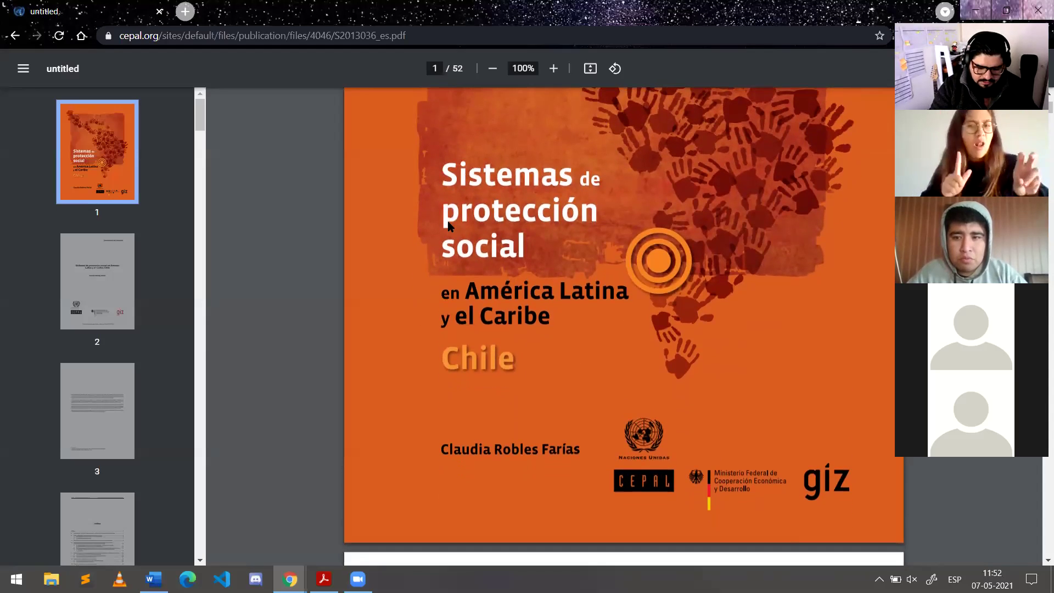
key(alt+Tab)
text(Sist)
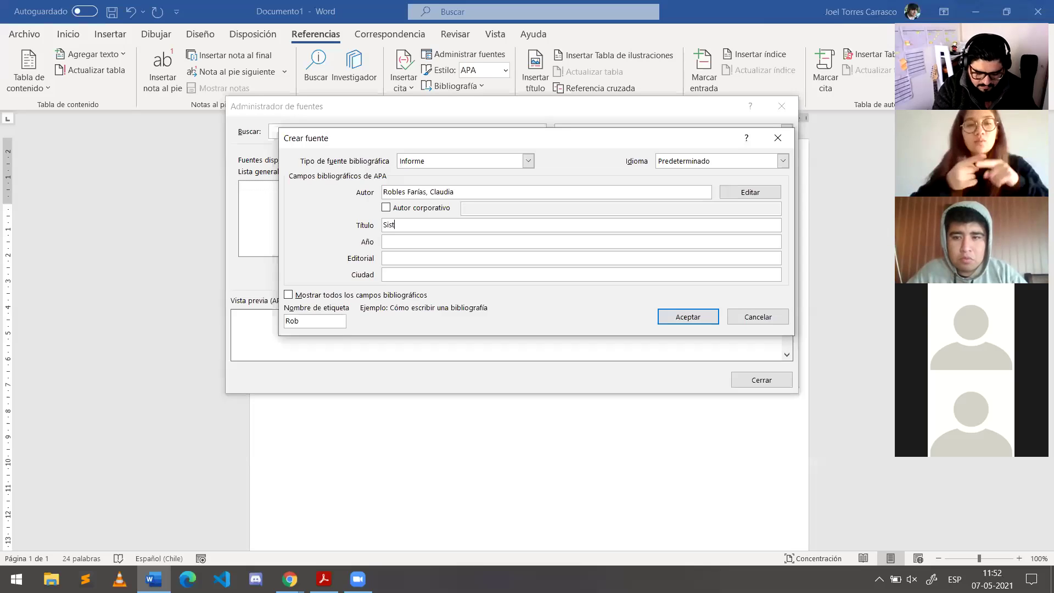
text(emas de Pro)
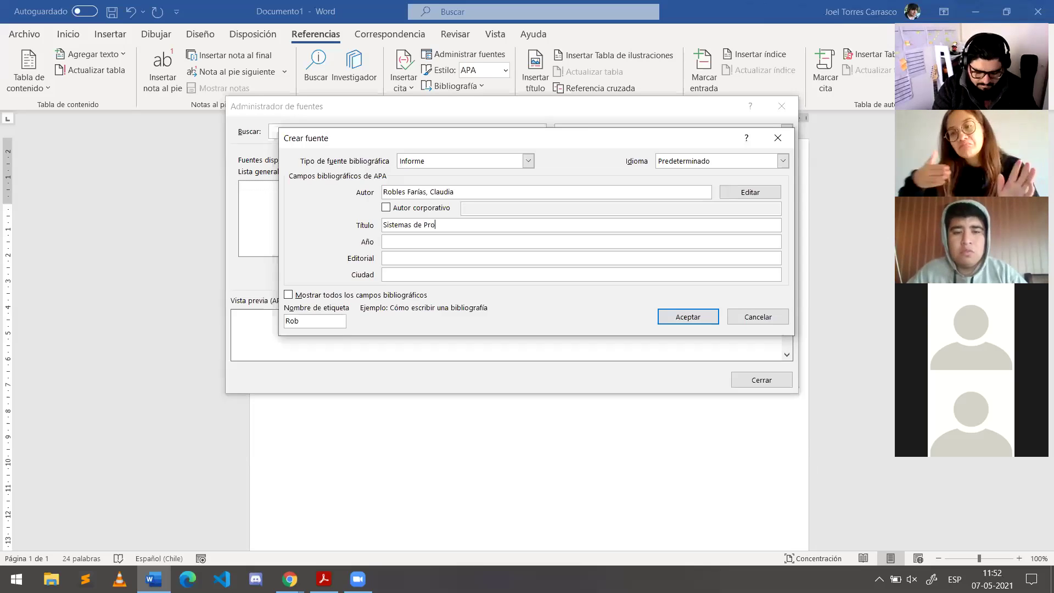
text(tección Social e)
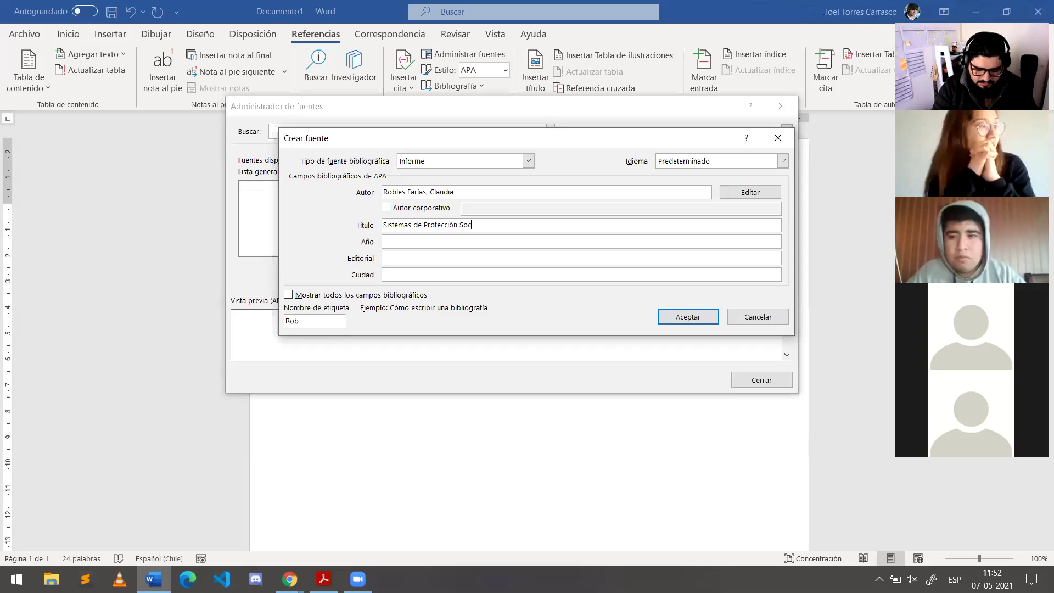
key(alt+Tab)
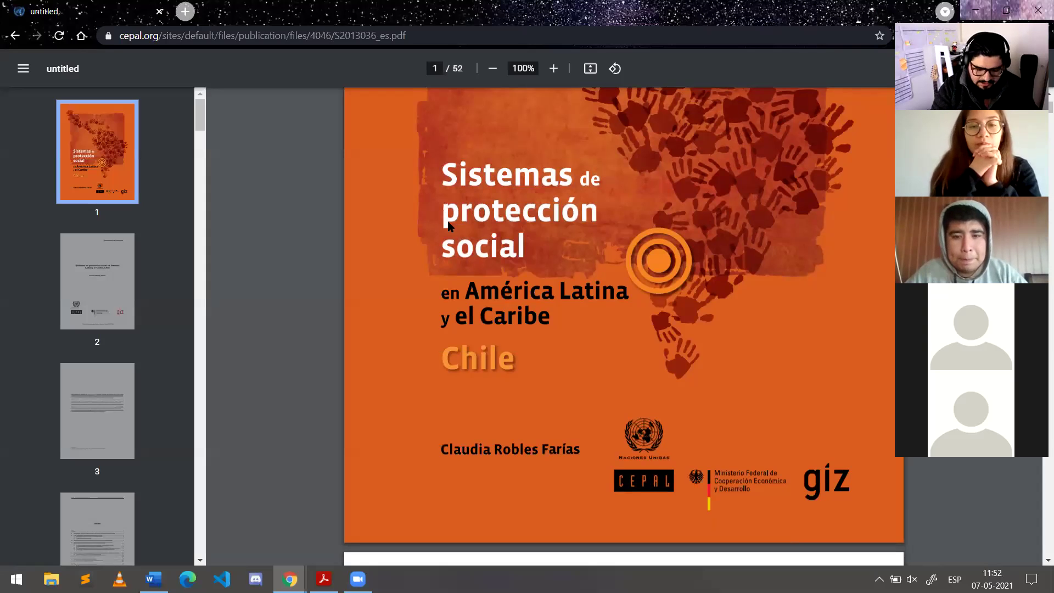
key(alt+Tab)
text(n América Latina y el )
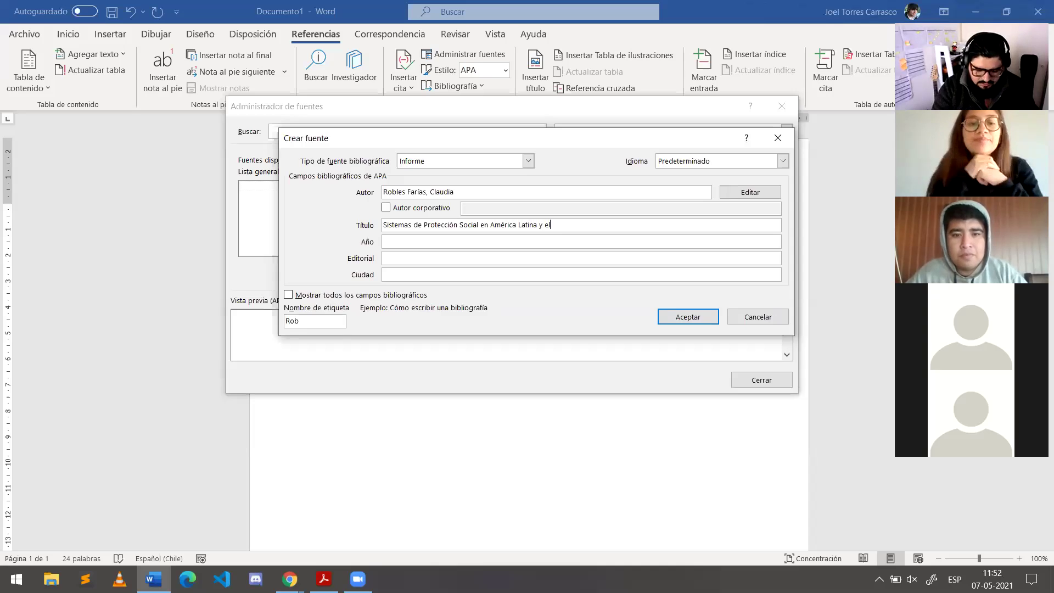
text(Caribe)
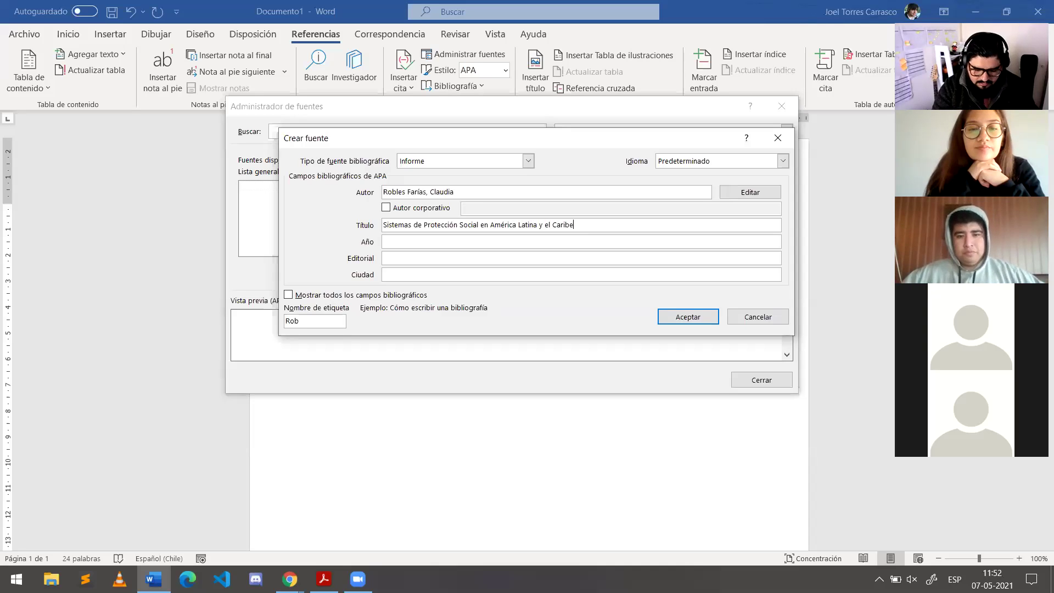
Step: Recheck the PDF cover and append ", Chile" to the source's title in Word
key(alt+Tab)
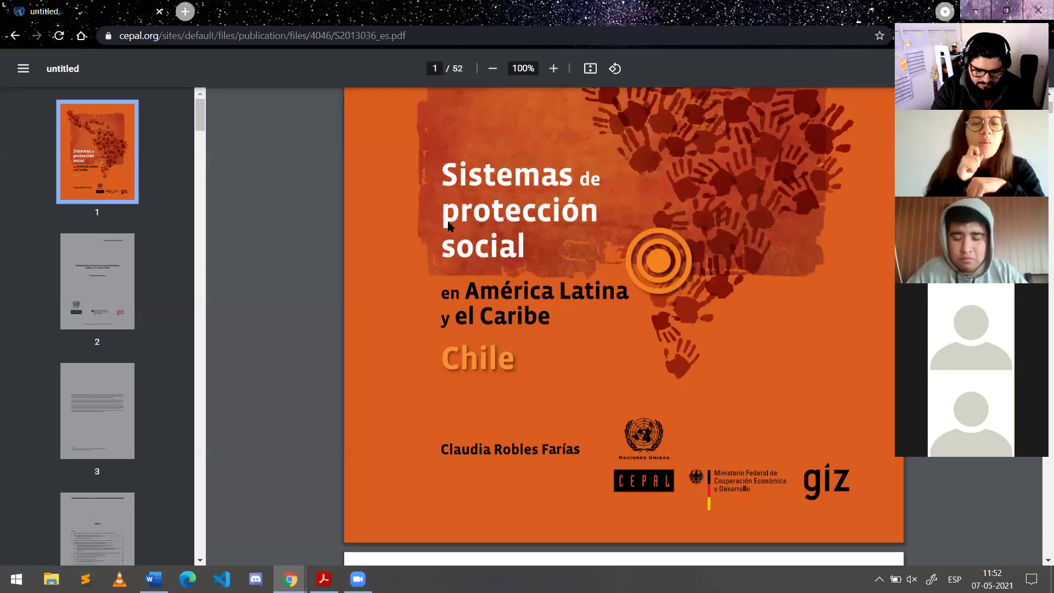
key(alt+Tab)
text(, Chile)
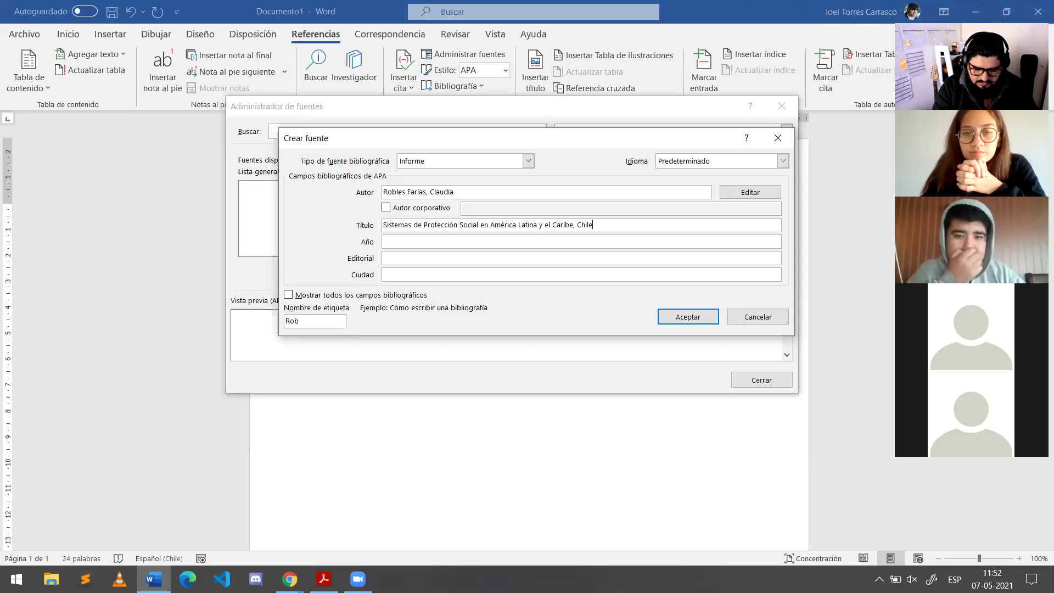
Step: Find the publication year in the PDF's opening pages in Chrome and set the source's Año to 2013 in Word
click(459, 241)
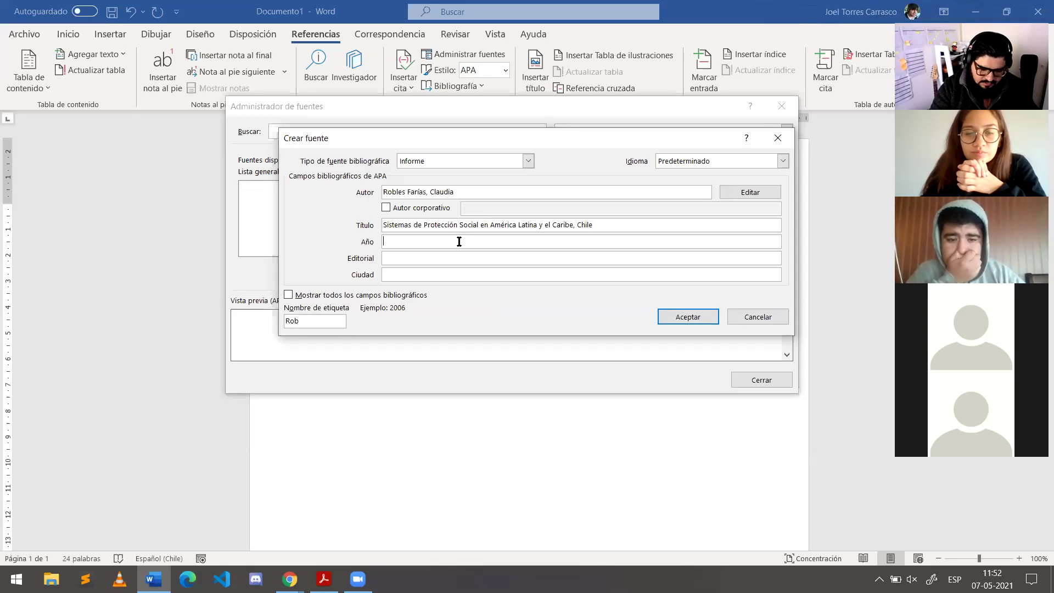
key(alt+Tab)
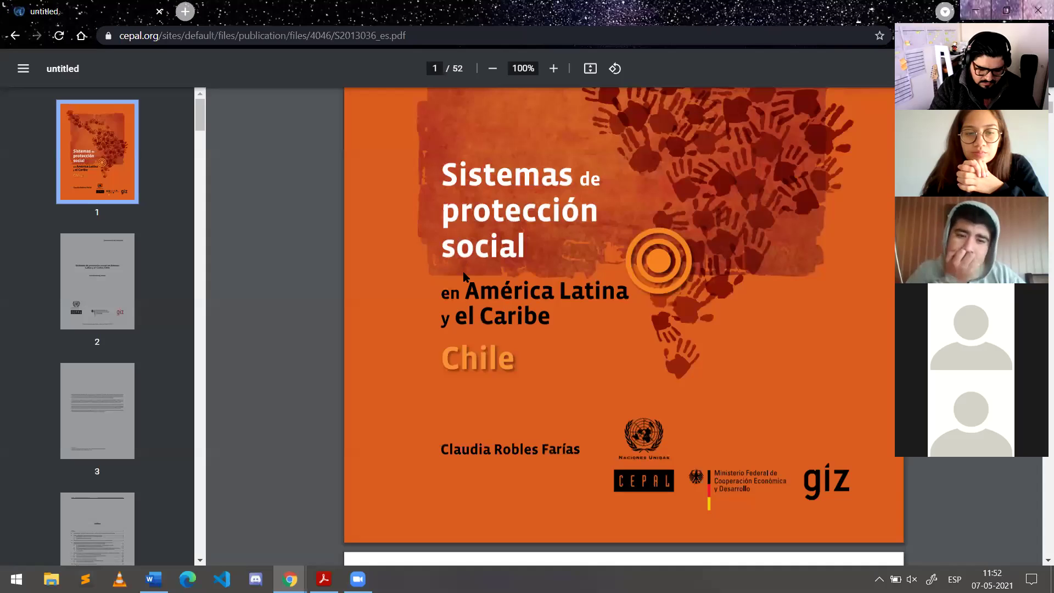
scroll(463, 271, down, 2)
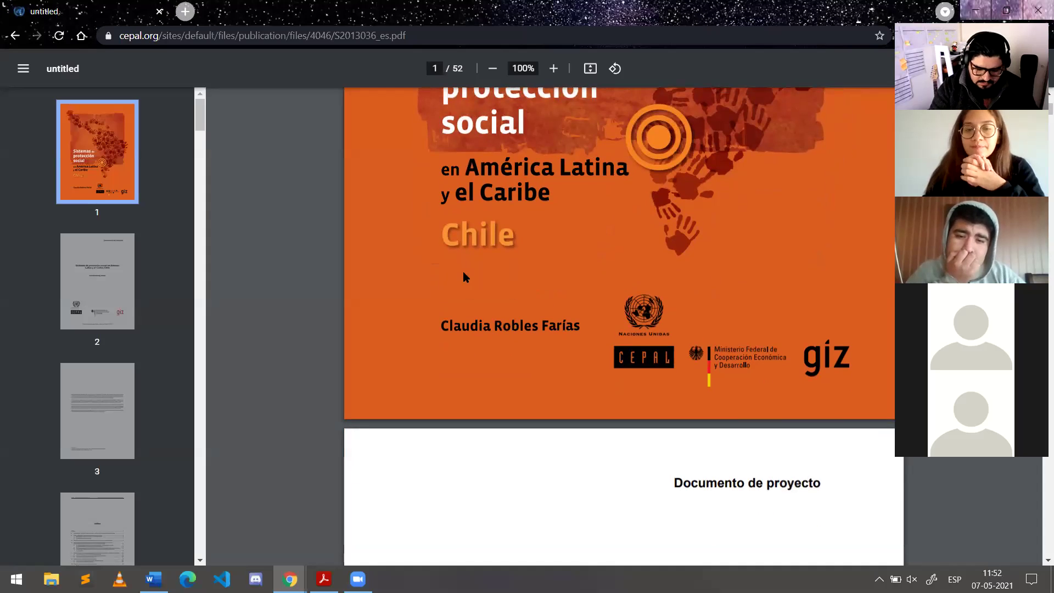
key(alt+Tab)
key(alt+Tab)
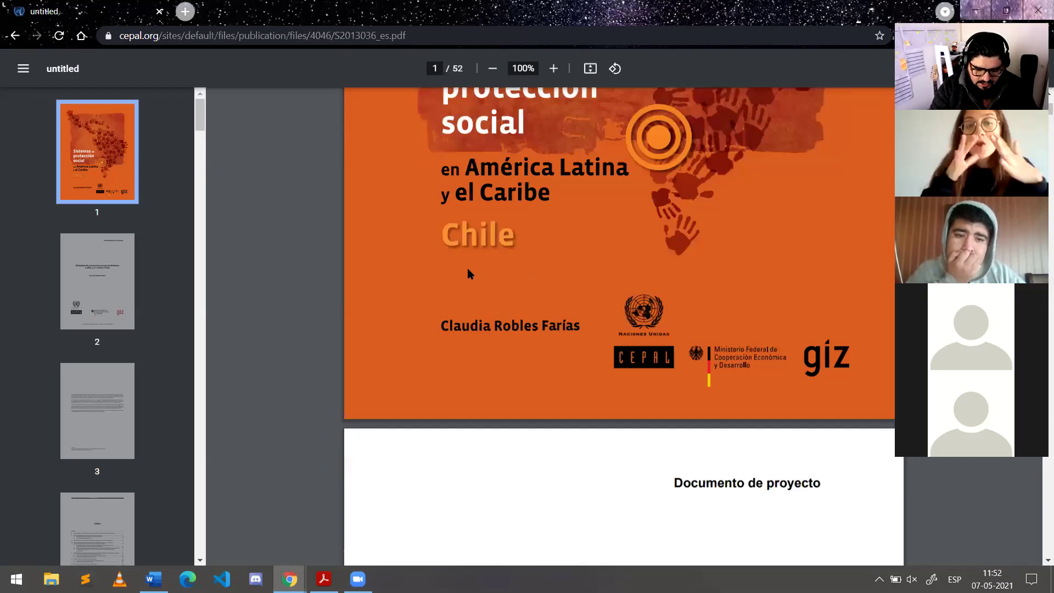
scroll(467, 273, down, 3)
scroll(468, 272, down, 10)
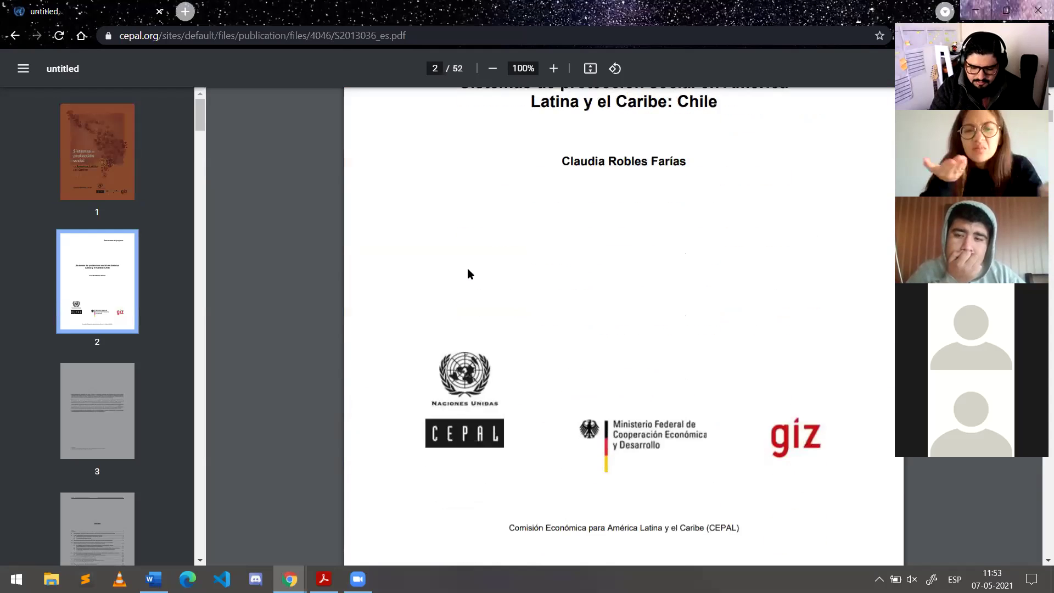
scroll(467, 273, down, 12)
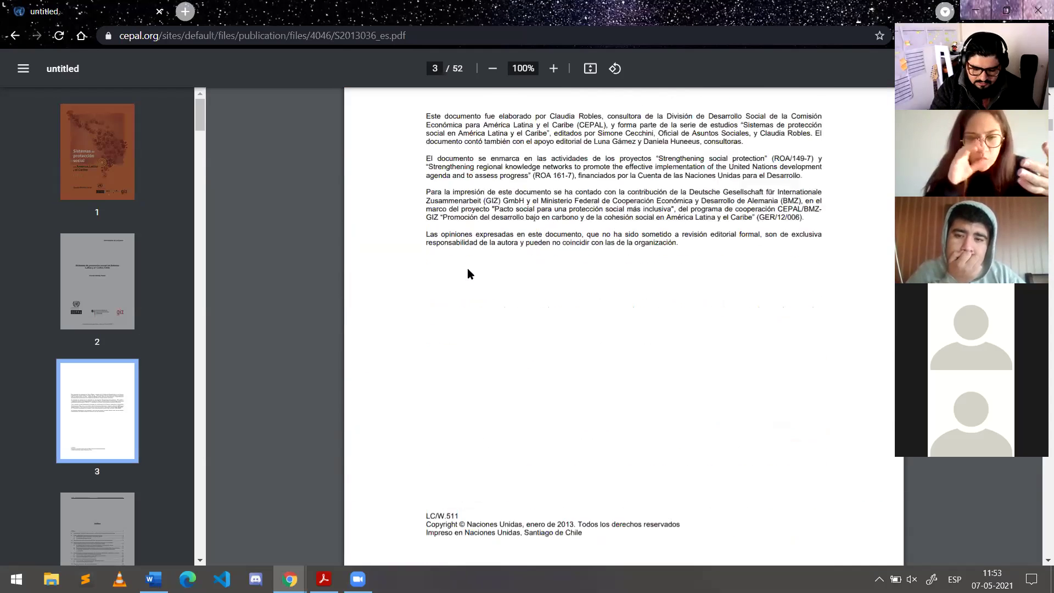
key(alt+Tab)
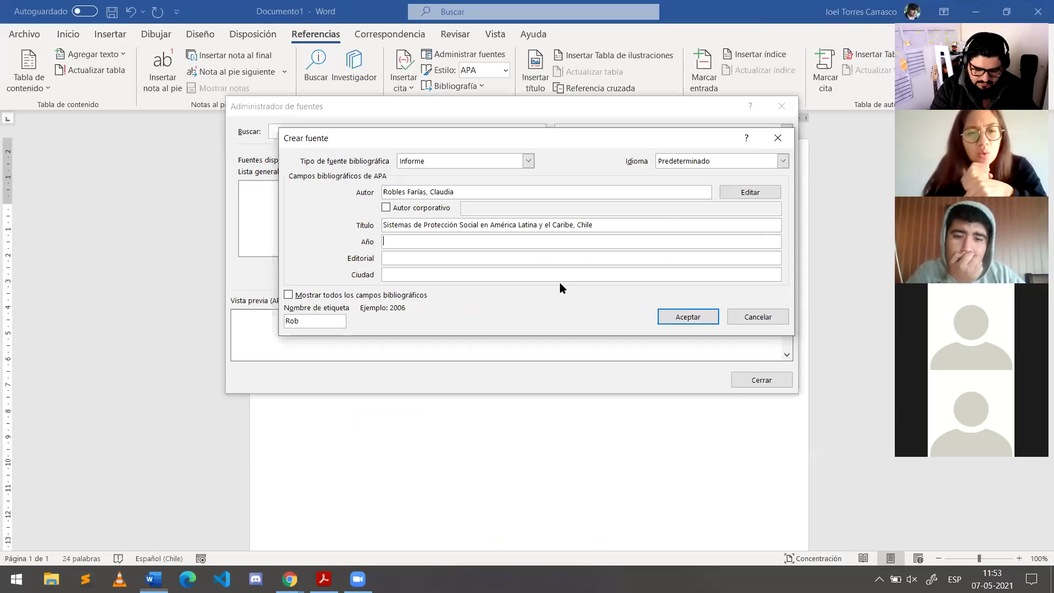
text(2013)
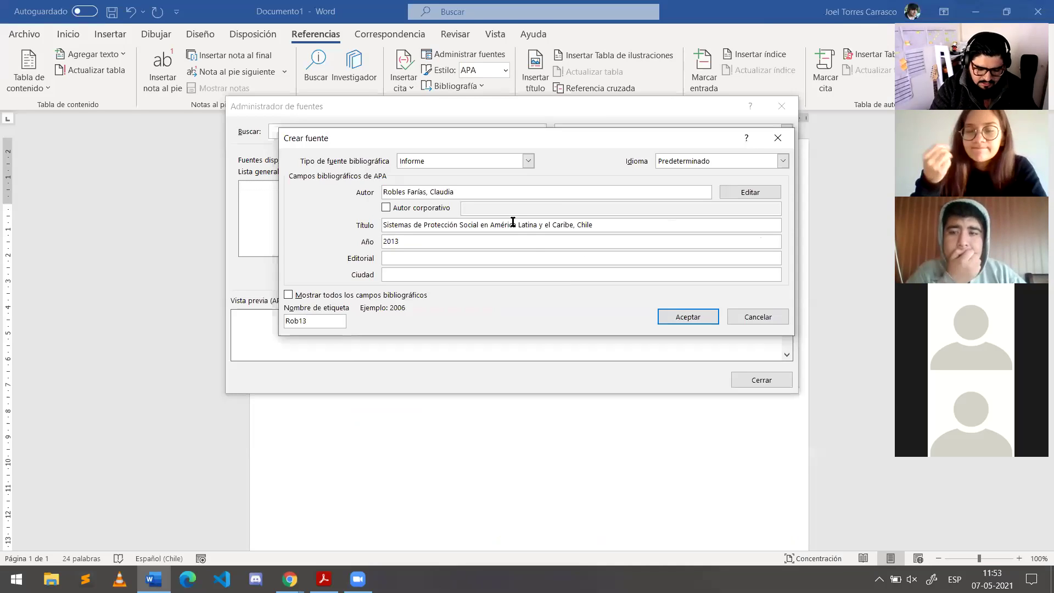
Step: Check the PDF's copyright notice in Chrome and enter "Naciones Unidas" as the source's Editorial in Word
click(500, 258)
key(alt+Tab)
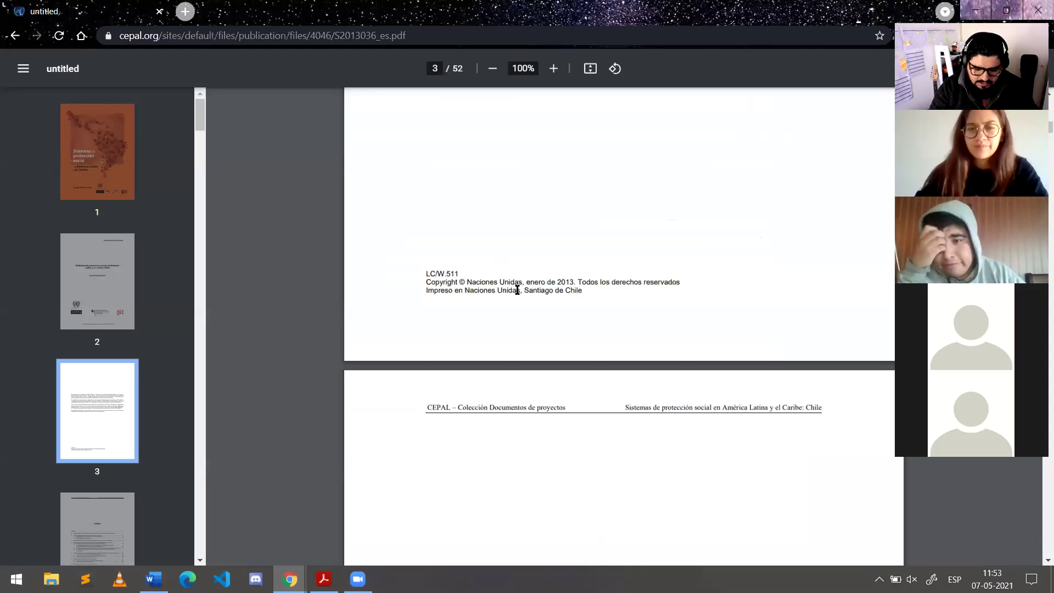
key(alt+Tab)
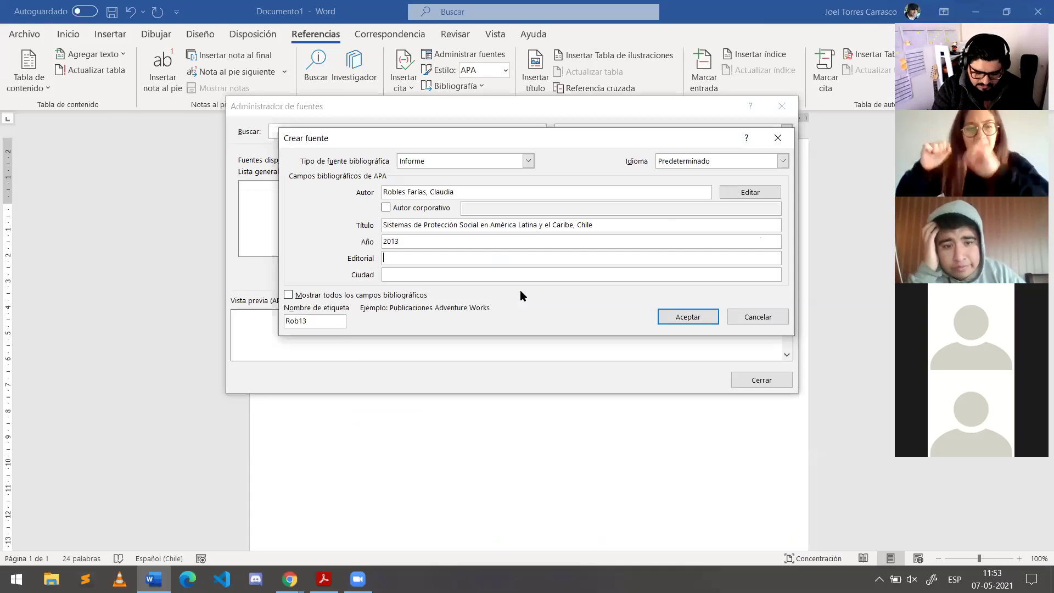
text(Naciones )
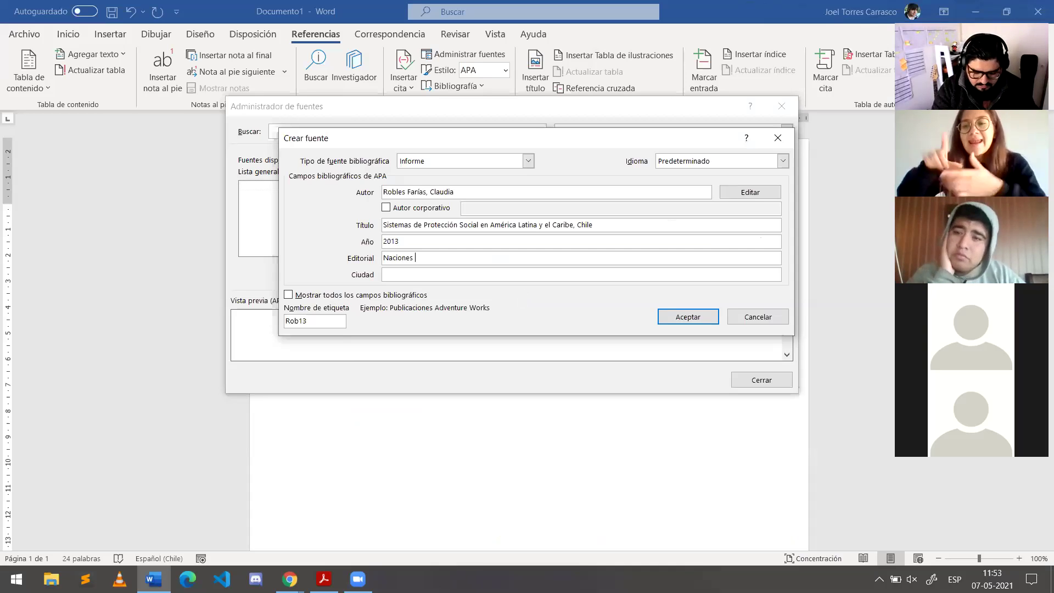
text(Unidas)
Step: Check the printing place in the PDF, set the source's Ciudad to "Santiago de Chile" and save the source, leaving the source manager
click(520, 274)
key(alt+Tab)
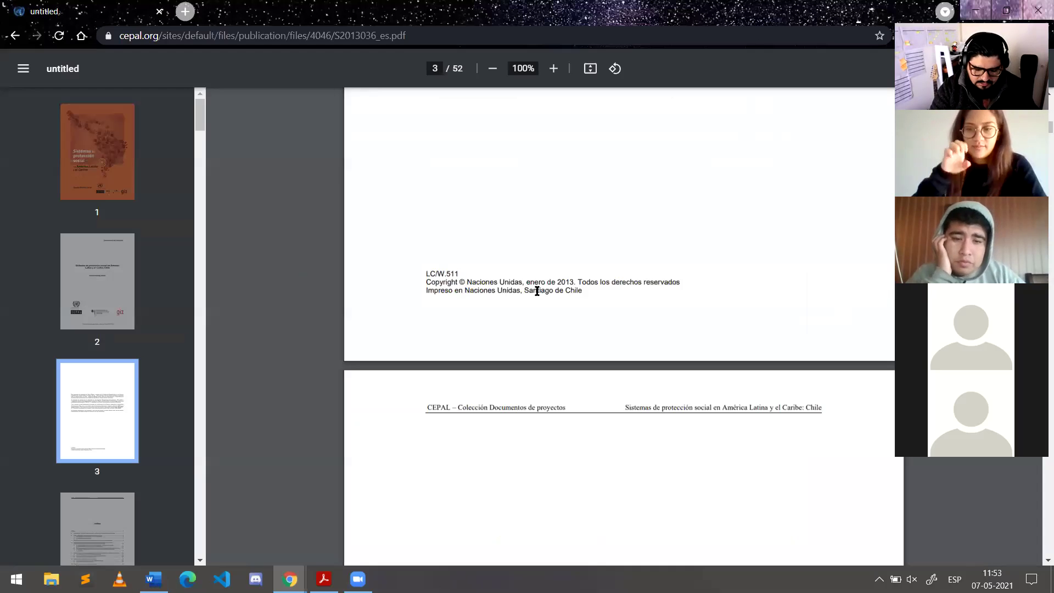
key(alt+Tab)
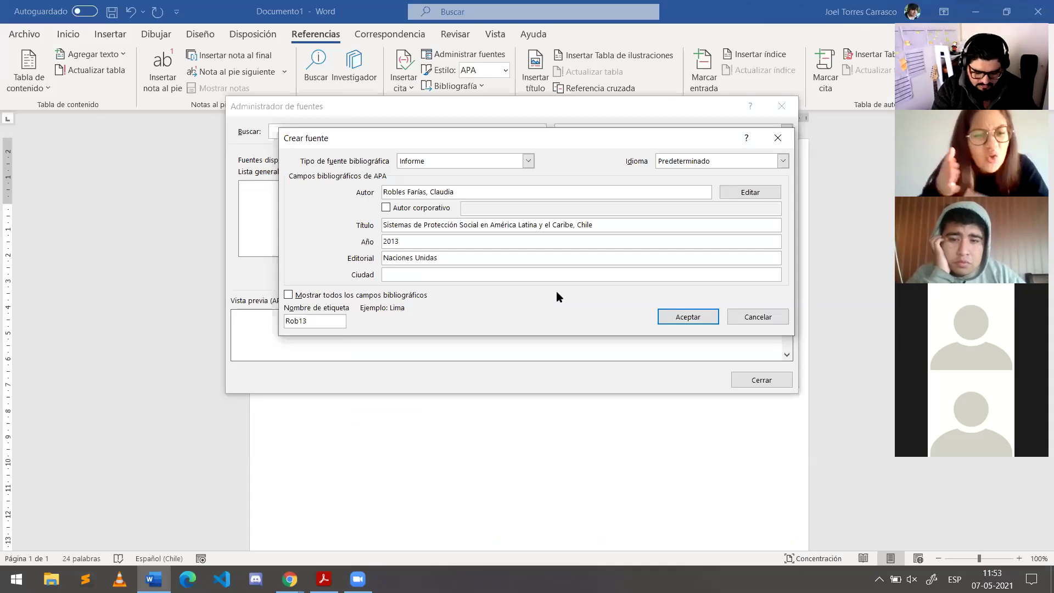
text(SAntiago)
key(BackSpace)
key(BackSpace)
key(BackSpace)
key(BackSpace)
key(BackSpace)
key(BackSpace)
key(BackSpace)
key(BackSpace)
text(antiago de Chile)
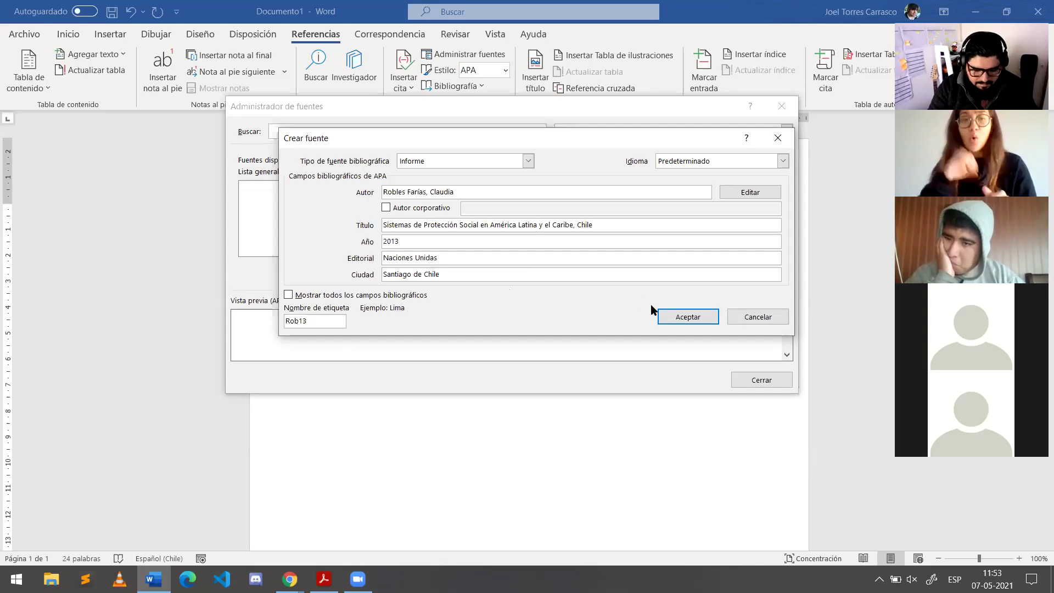
click(675, 318)
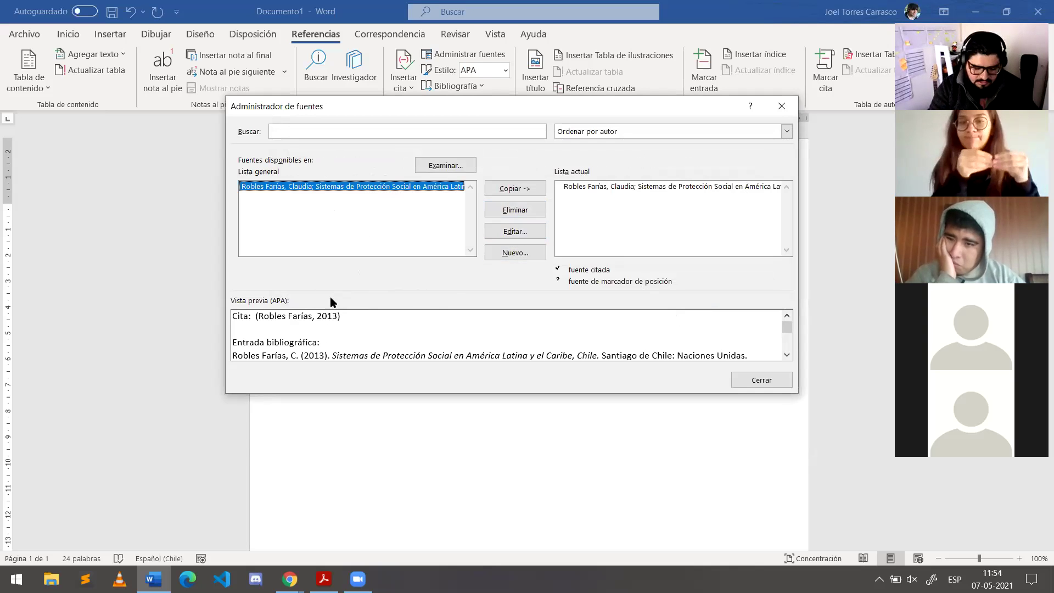
click(756, 377)
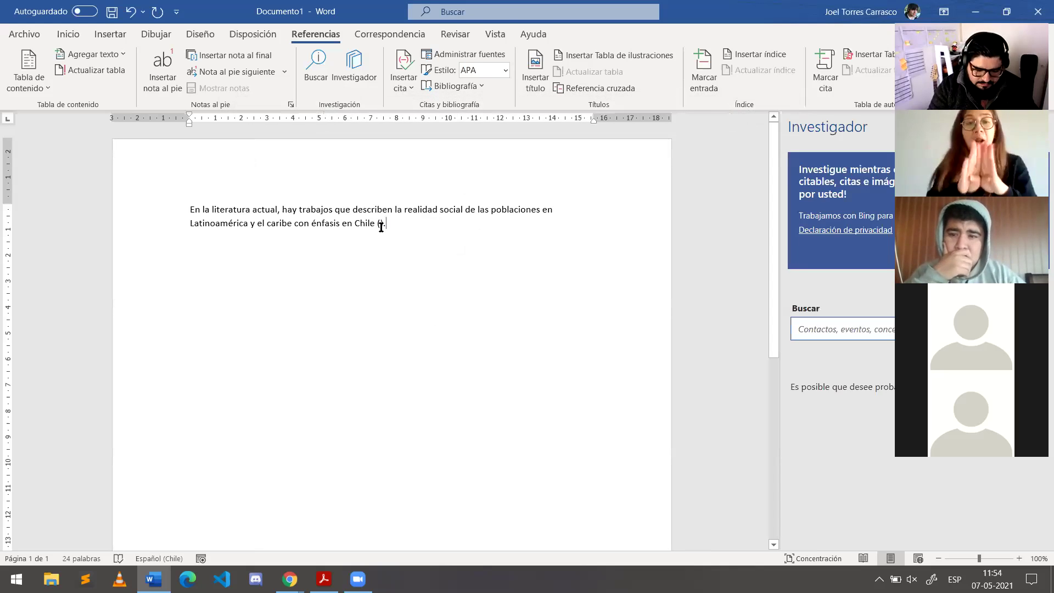
Step: Replace the empty parentheses before the sentence's final period with a citation of the 2013 report, and start two new lines below
key(BackSpace)
key(BackSpace)
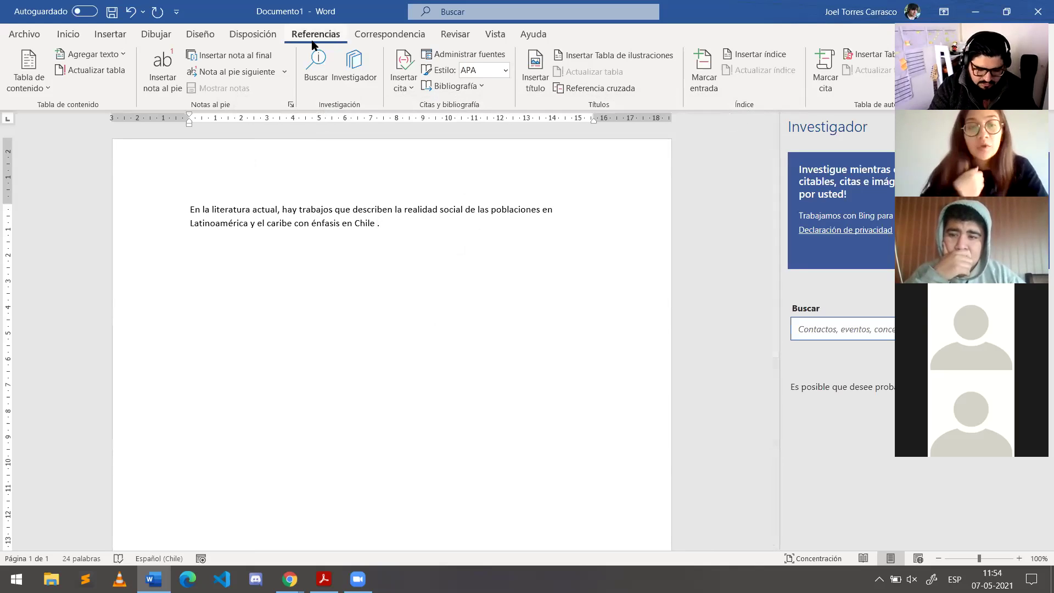
click(408, 74)
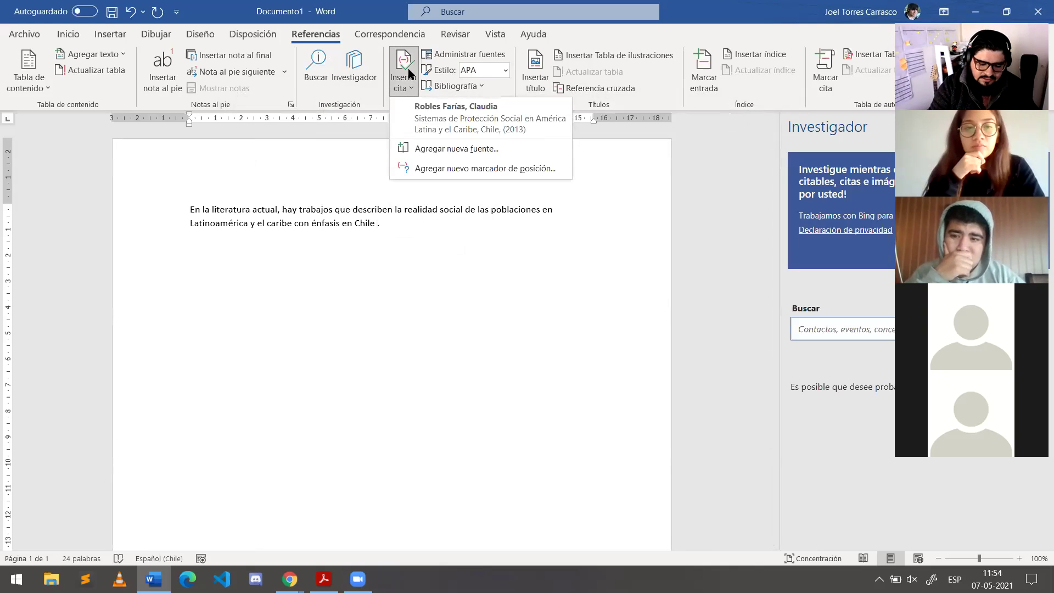
click(445, 128)
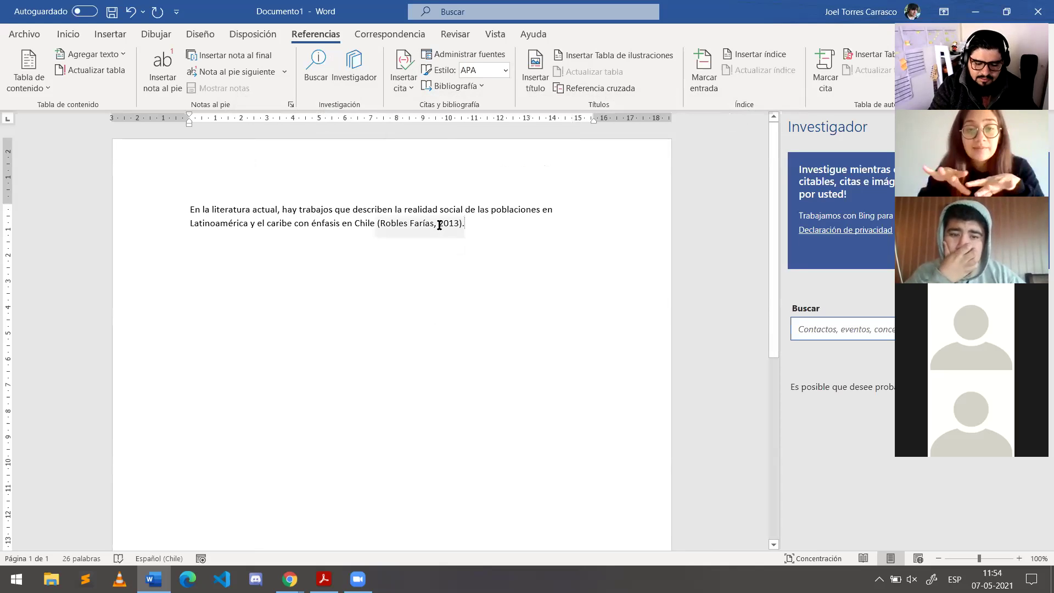
key(Return)
key(Return)
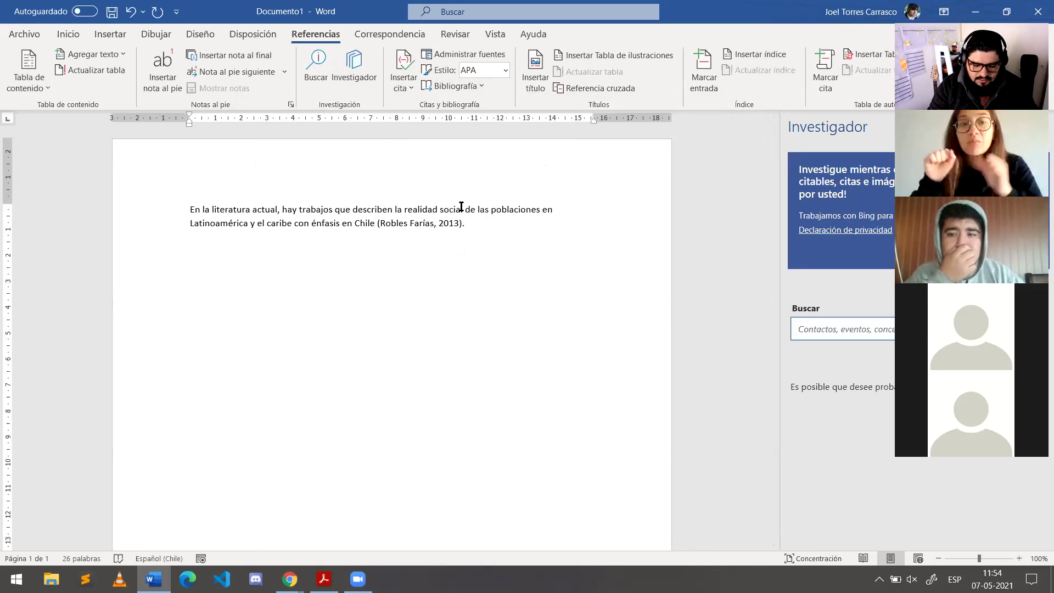
Step: Return to the Google results in Chrome and open CEPAL's publication "Protección social en América Latina: la desigualdad en el banquillo"
key(alt+Tab)
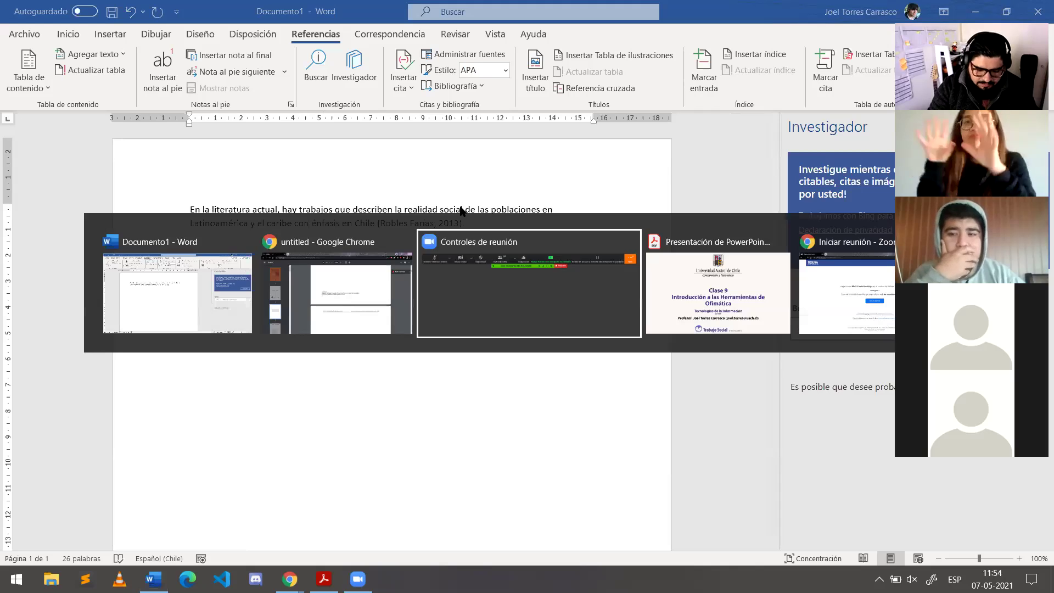
key(alt+Tab)
key(Tab)
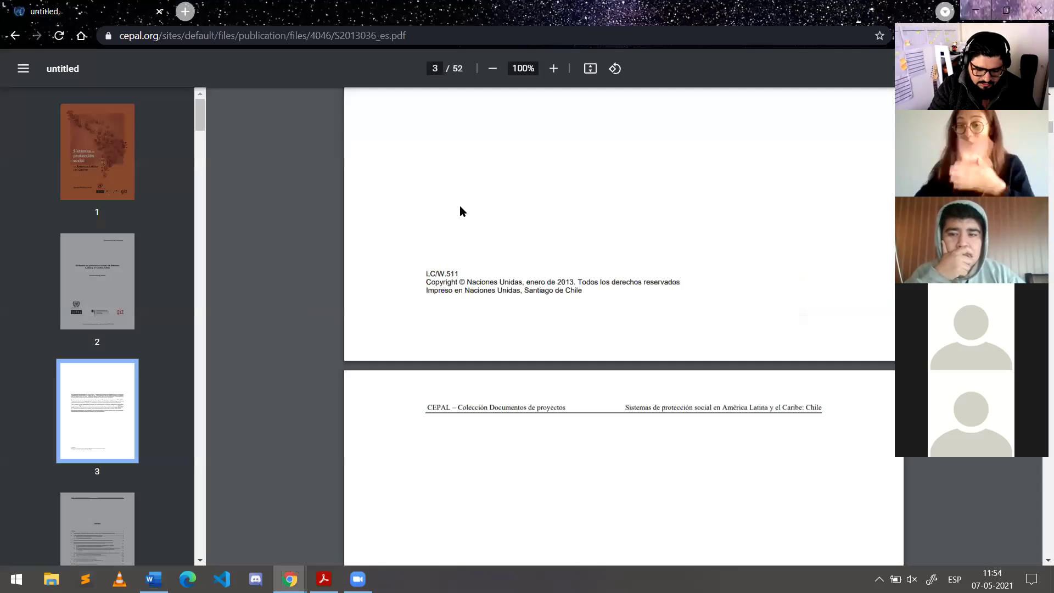
key(alt+Left)
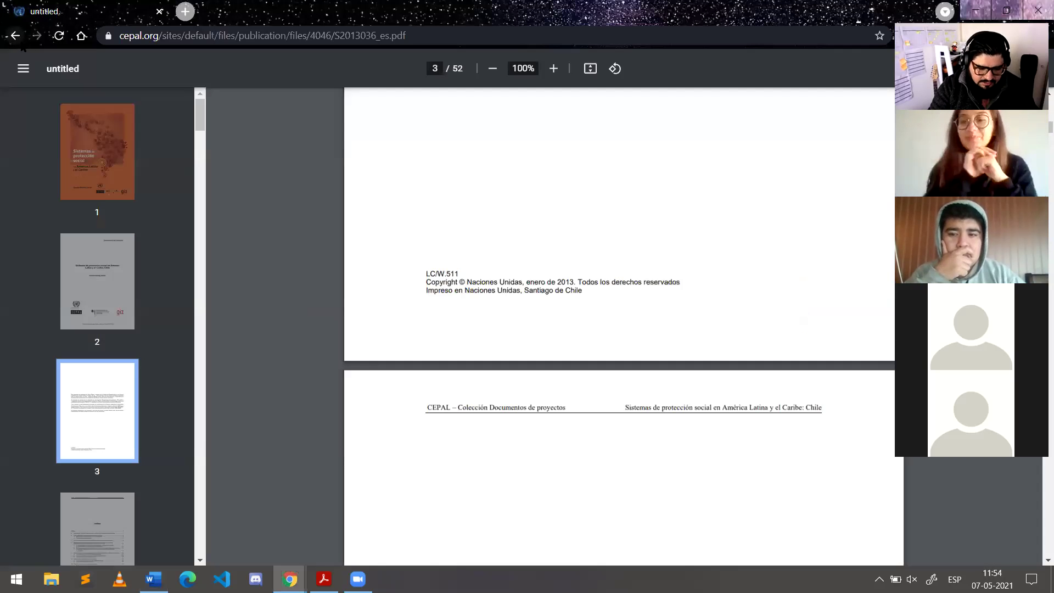
key(alt+Left)
scroll(400, 179, down, 3)
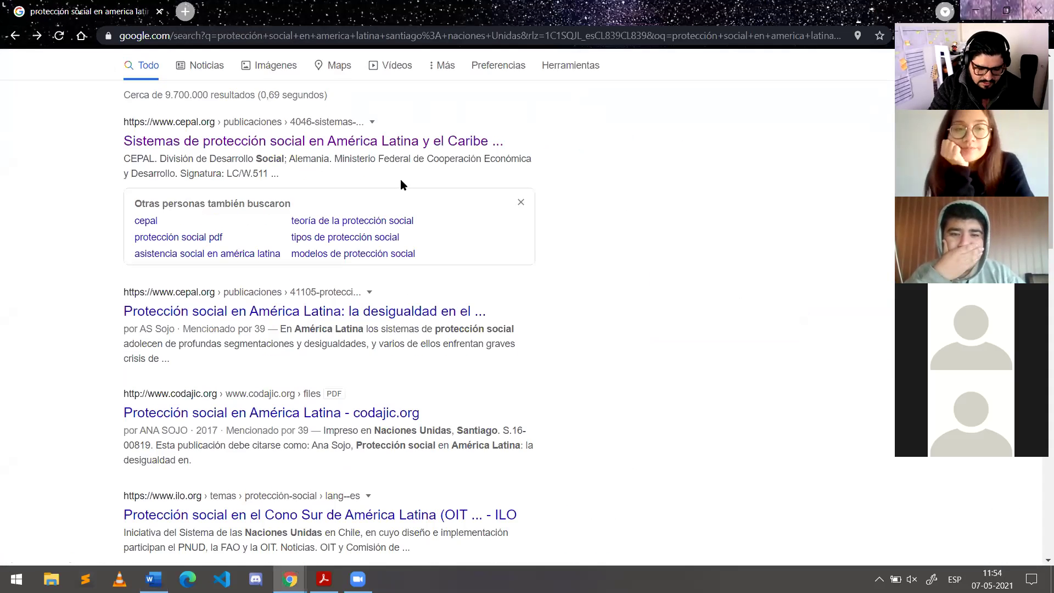
click(390, 235)
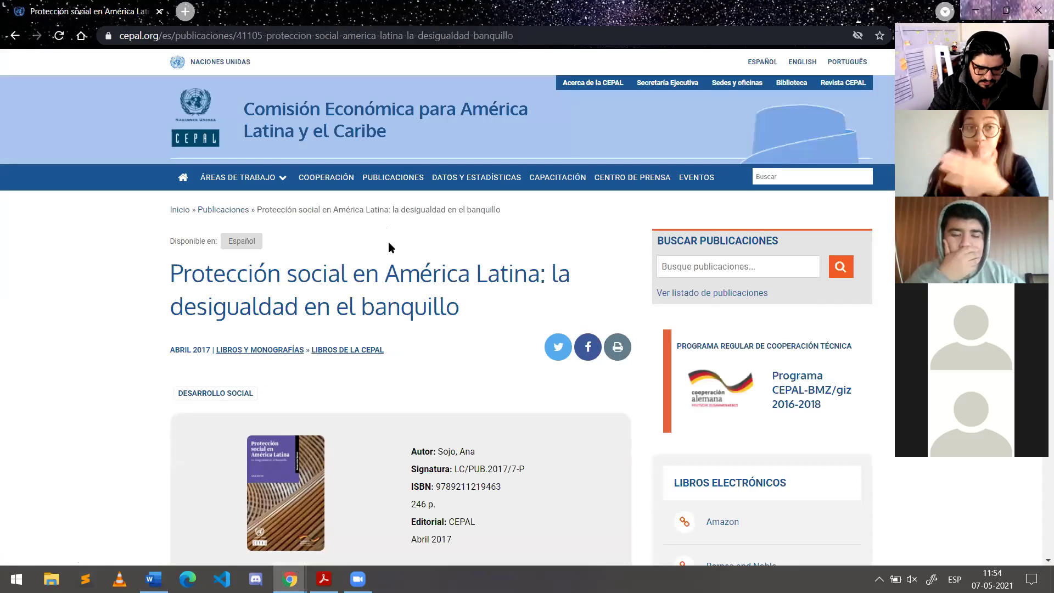
Step: Open the PDF version of the publication from its download options on the CEPAL page
scroll(405, 300, down, 3)
scroll(405, 300, down, 3)
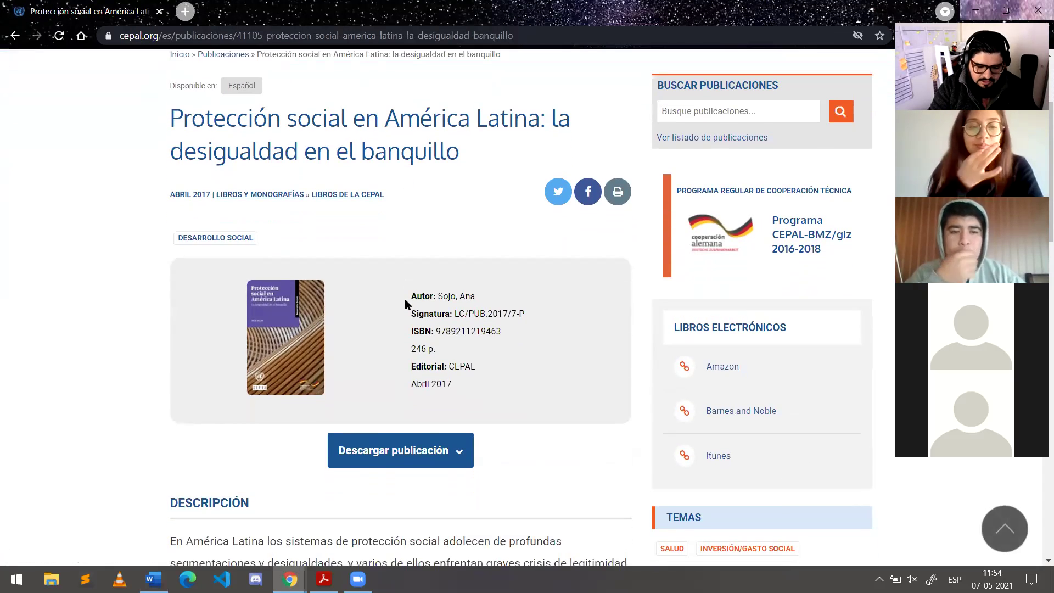
scroll(405, 302, down, 1)
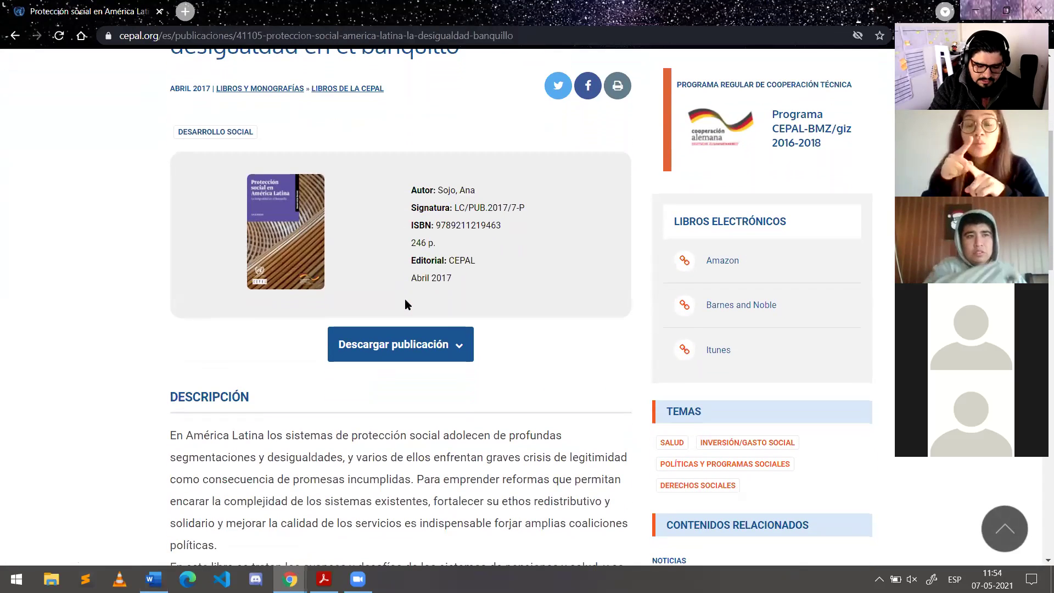
click(423, 349)
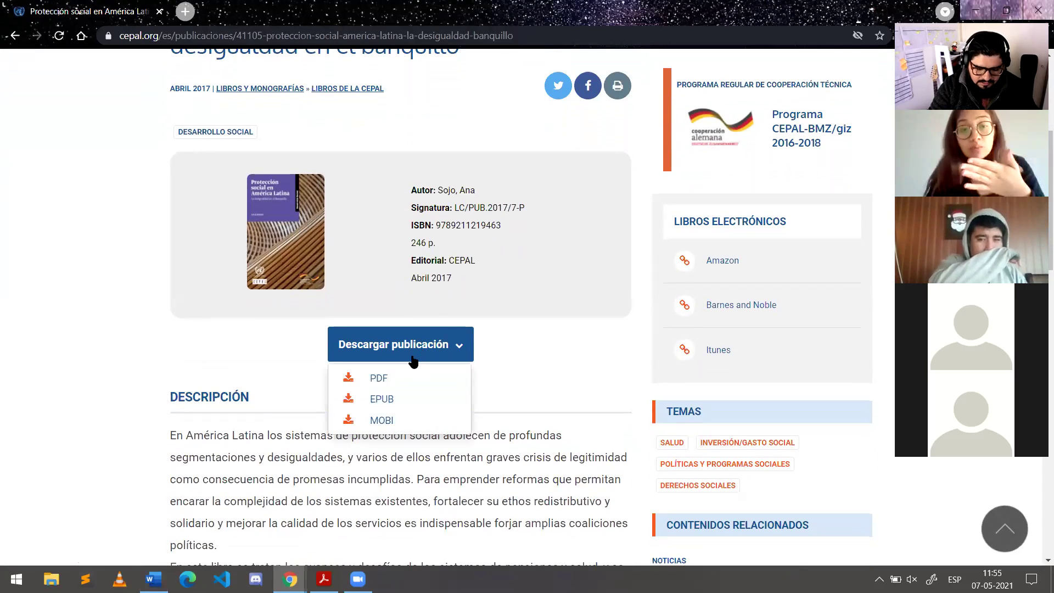
click(386, 381)
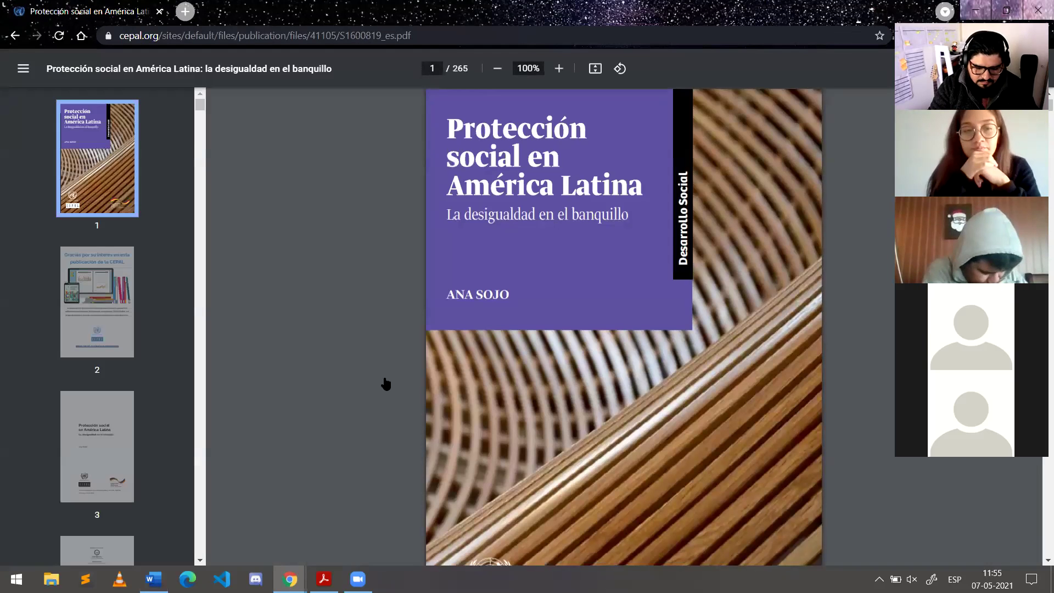
scroll(386, 384, down, 1)
scroll(386, 384, down, 1)
scroll(385, 384, up, 3)
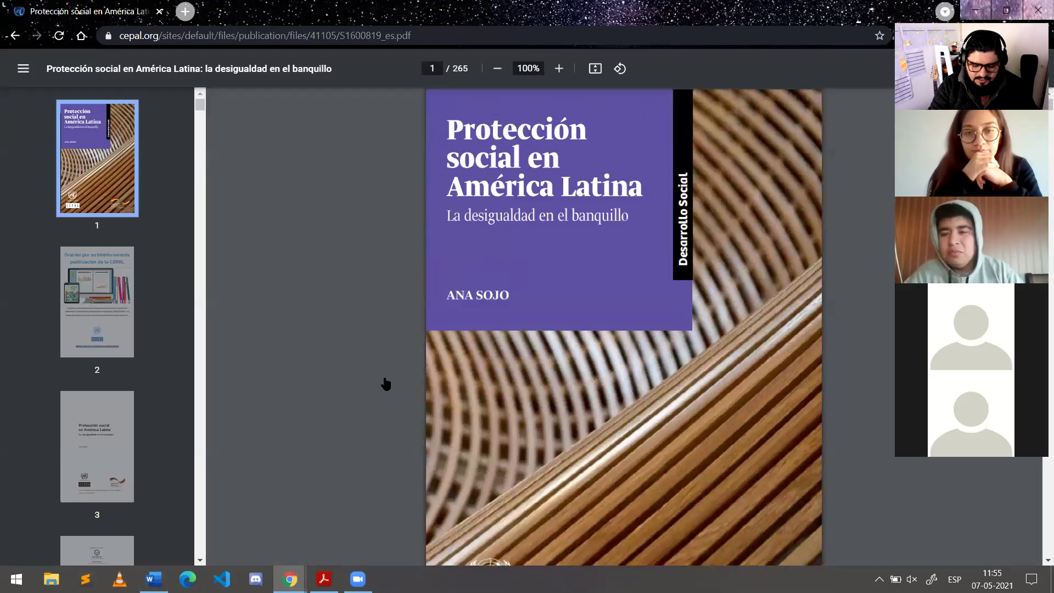
Step: Switch to Word, create a new source in the source manager and enter the author's surname and first name as on the PDF cover
key(alt+Tab)
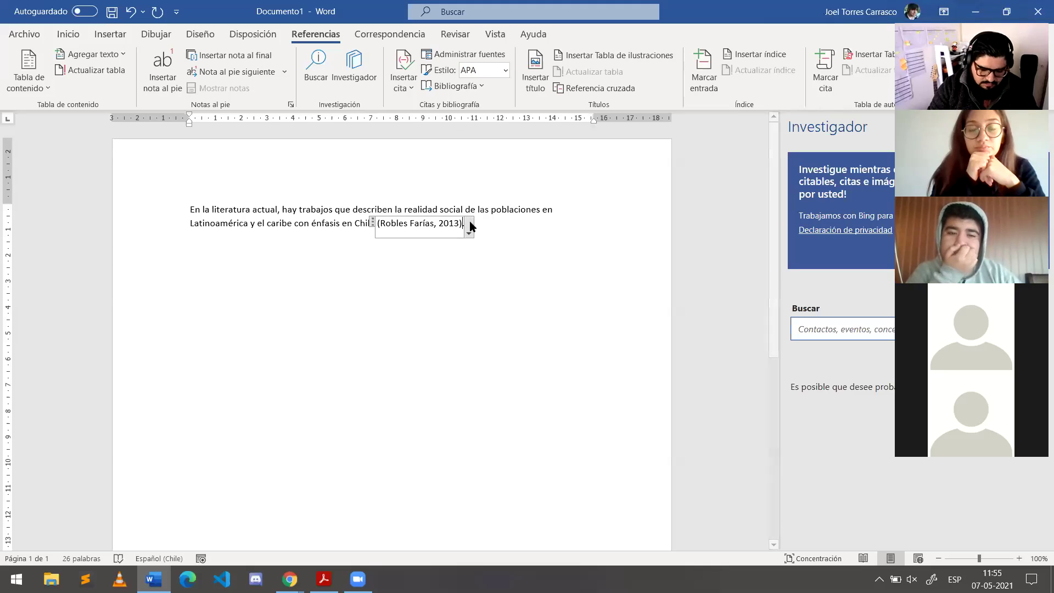
click(453, 54)
click(501, 256)
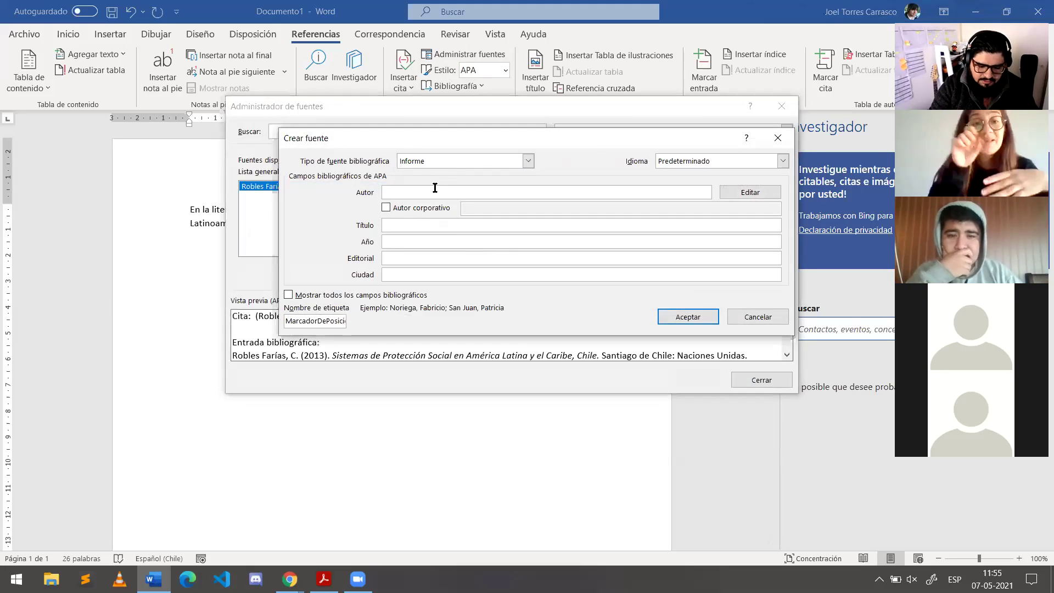
key(alt+Tab)
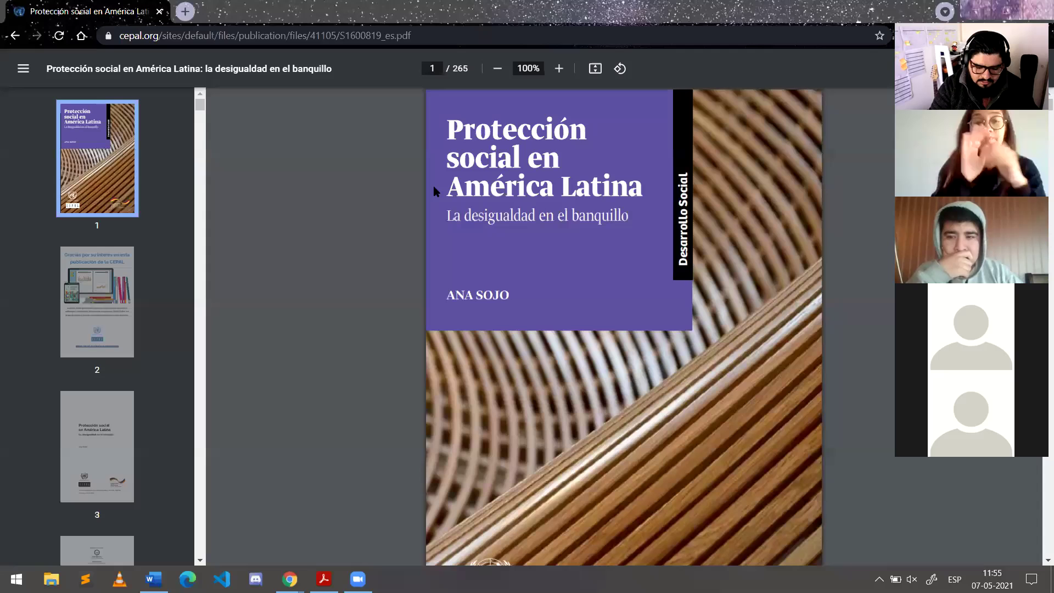
scroll(490, 302, down, 3)
scroll(490, 301, up, 2)
key(alt+Tab)
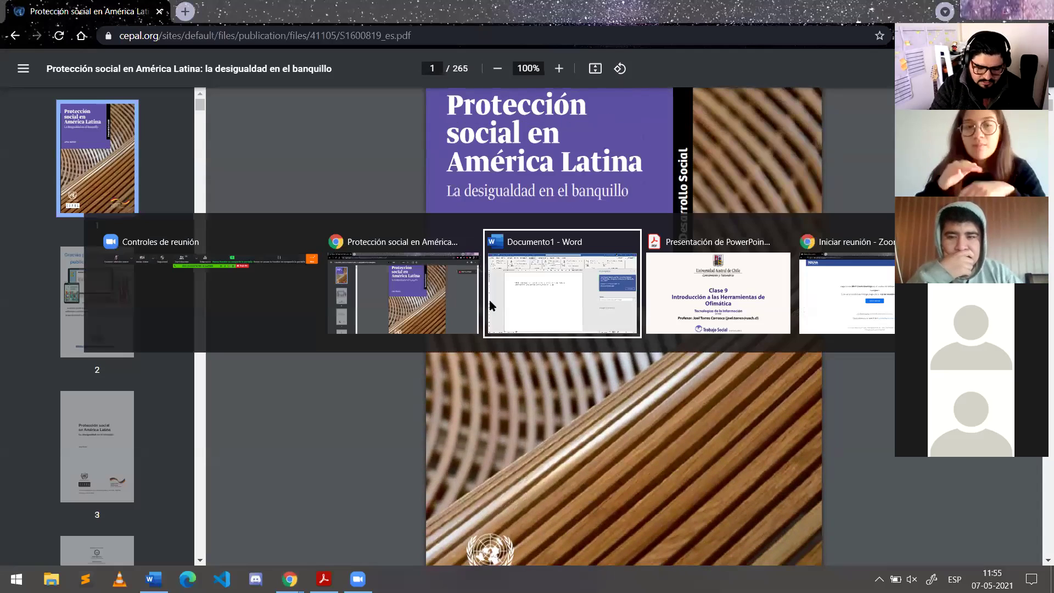
text(SOjo)
text(oj)
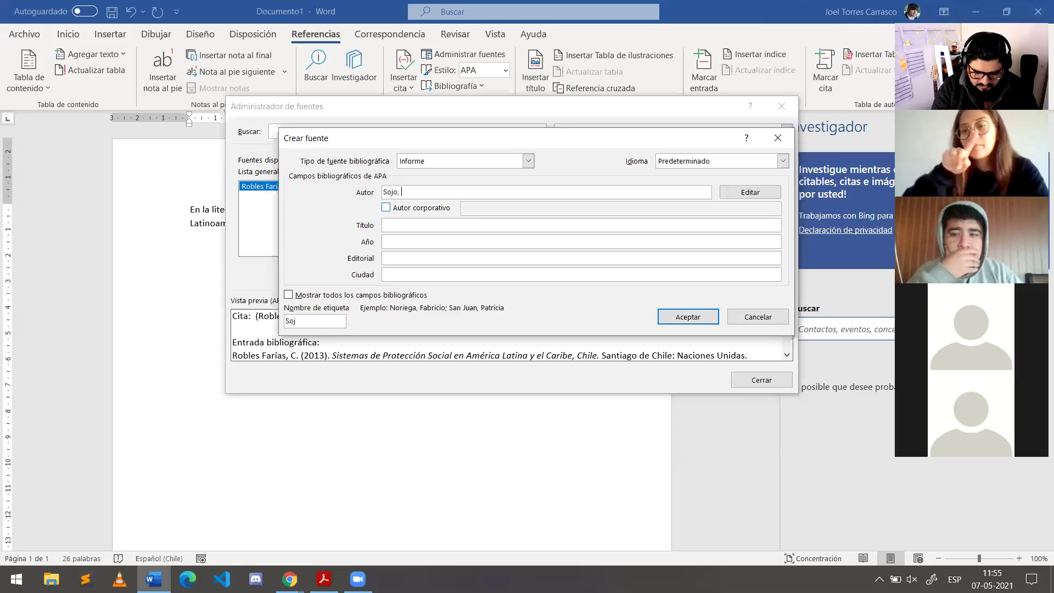
text(o,)
key(alt+Tab)
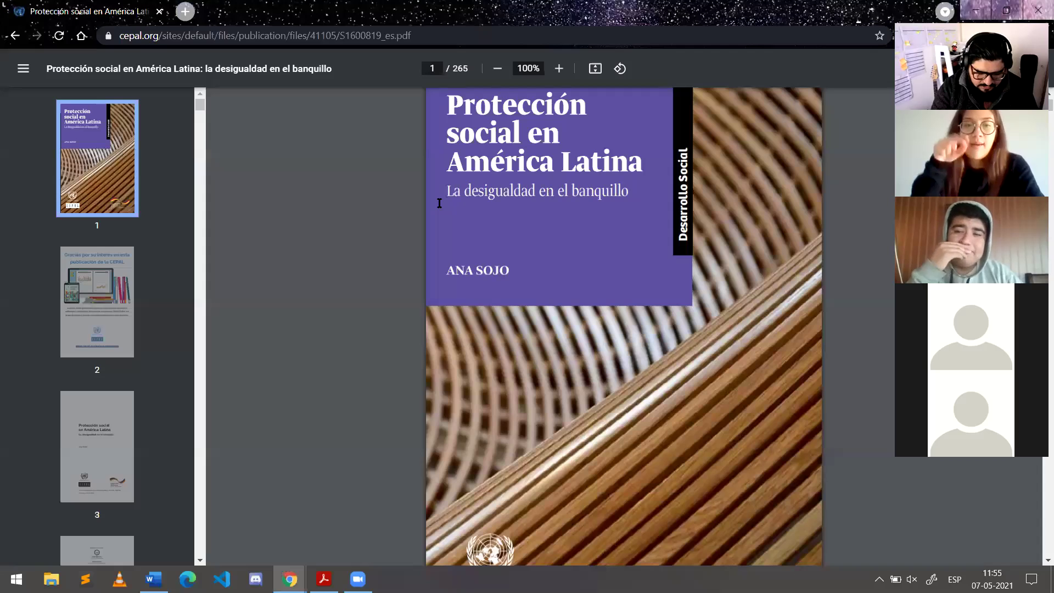
key(alt+Tab)
key(alt+Tab)
text(A)
Step: Set the source's Título to "Protección Social en América Latina: La desigualdad en el Banquillo", checking the wording against the PDF cover in Chrome
click(401, 225)
key(alt+Tab)
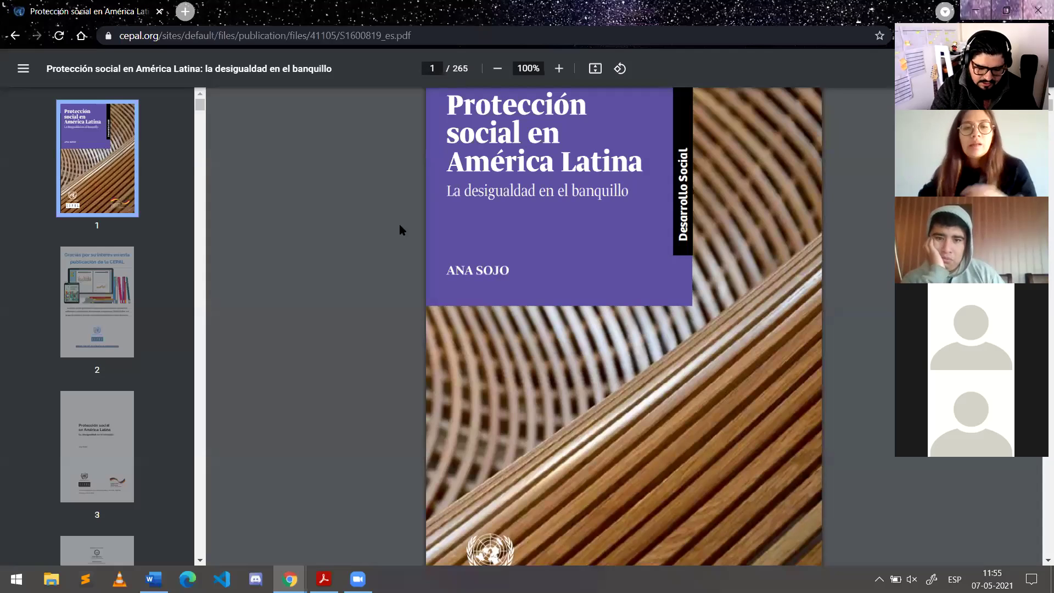
key(alt+Tab)
text(Prote)
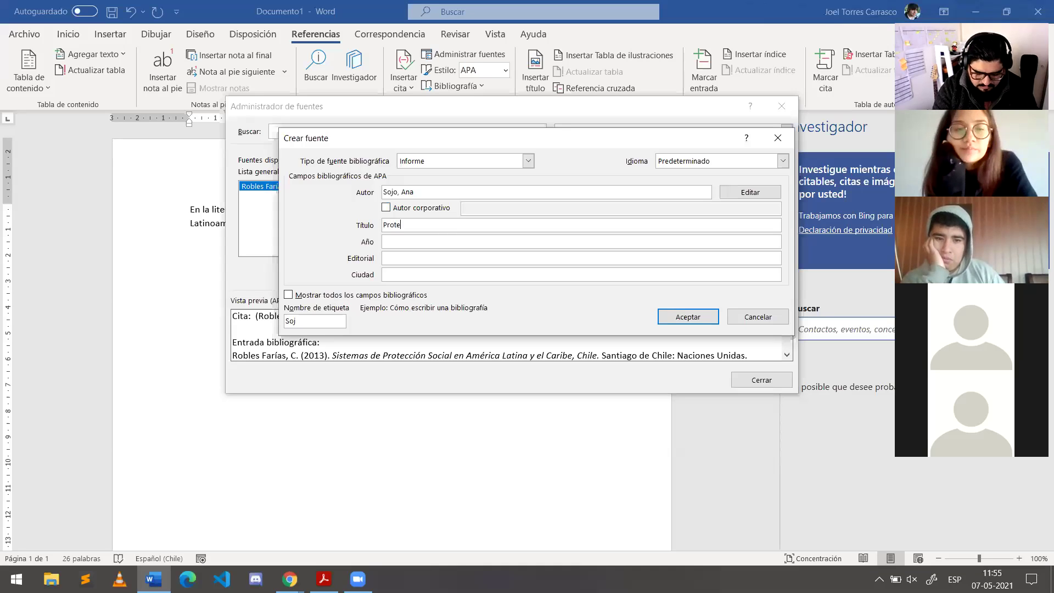
text(cción Social en Am)
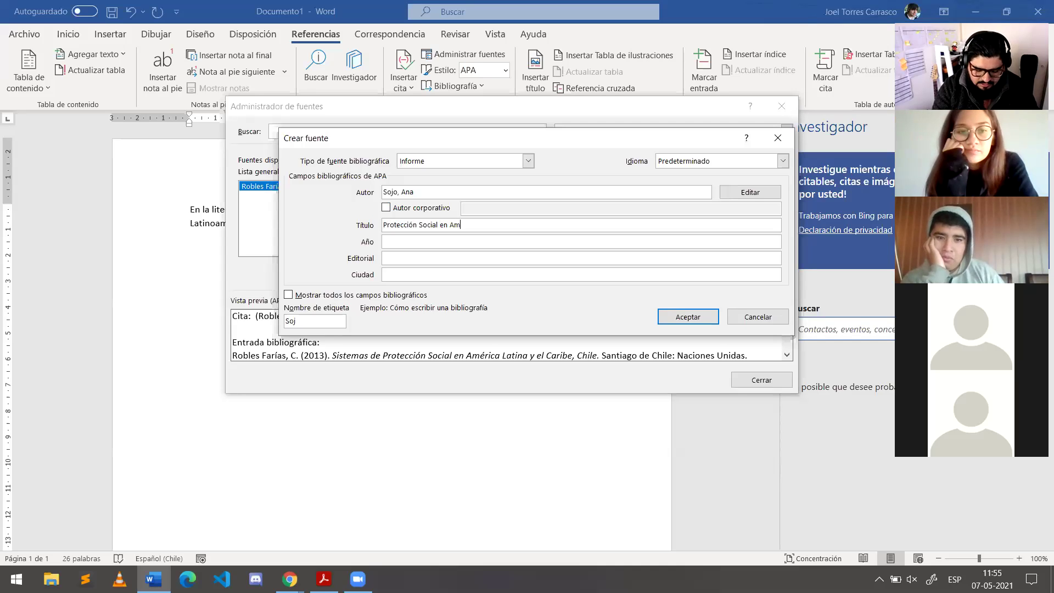
text(érica Latina)
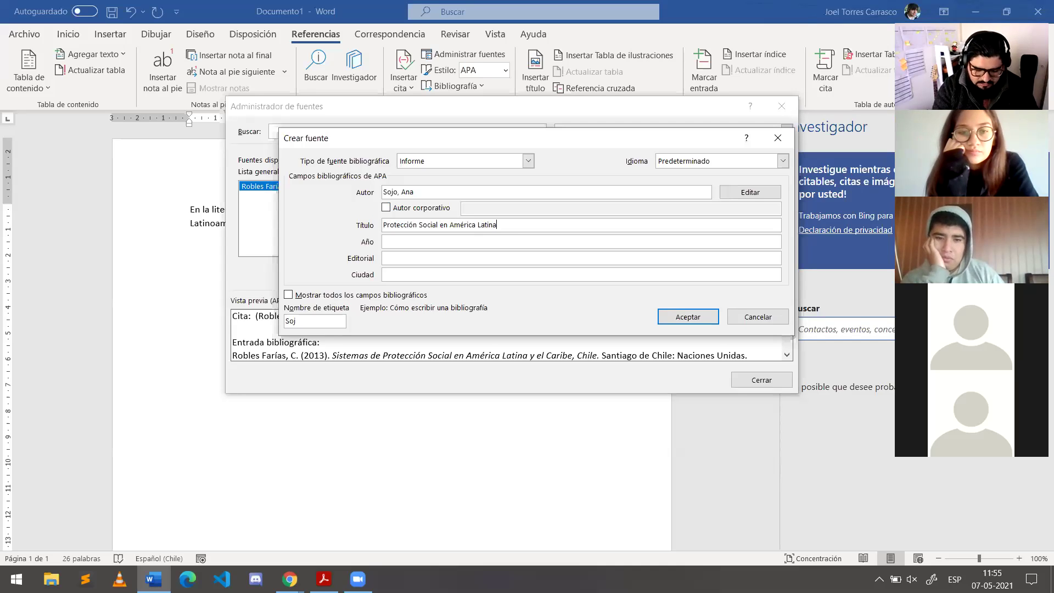
key(alt+Tab)
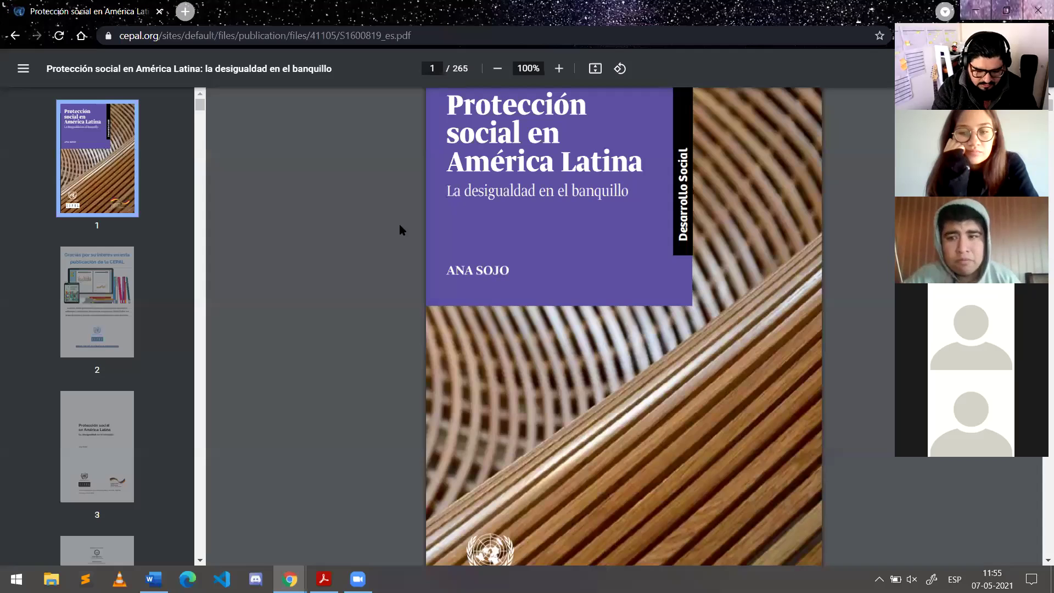
key(alt+Tab)
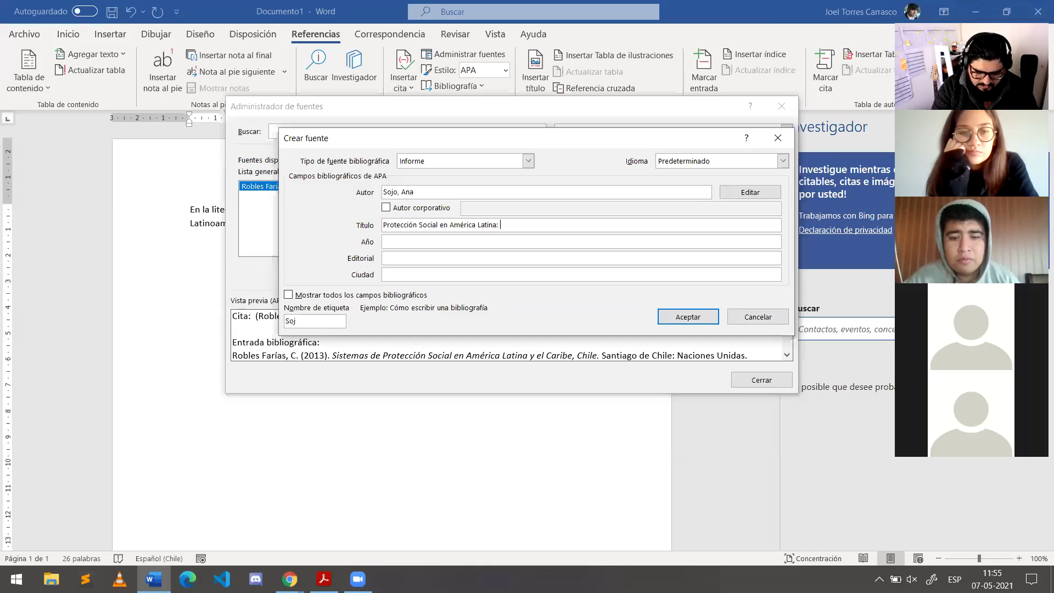
text(: La desigualdad en el Banquillo)
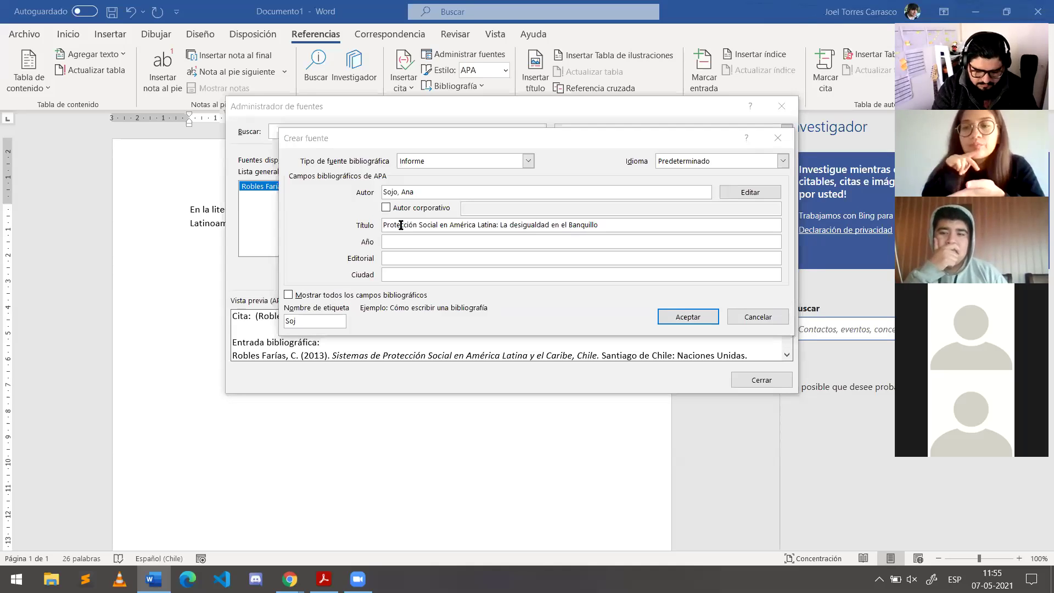
Step: Examine the PDF's opening pages in Chrome for the publication year, publisher and printing place
key(alt+Tab)
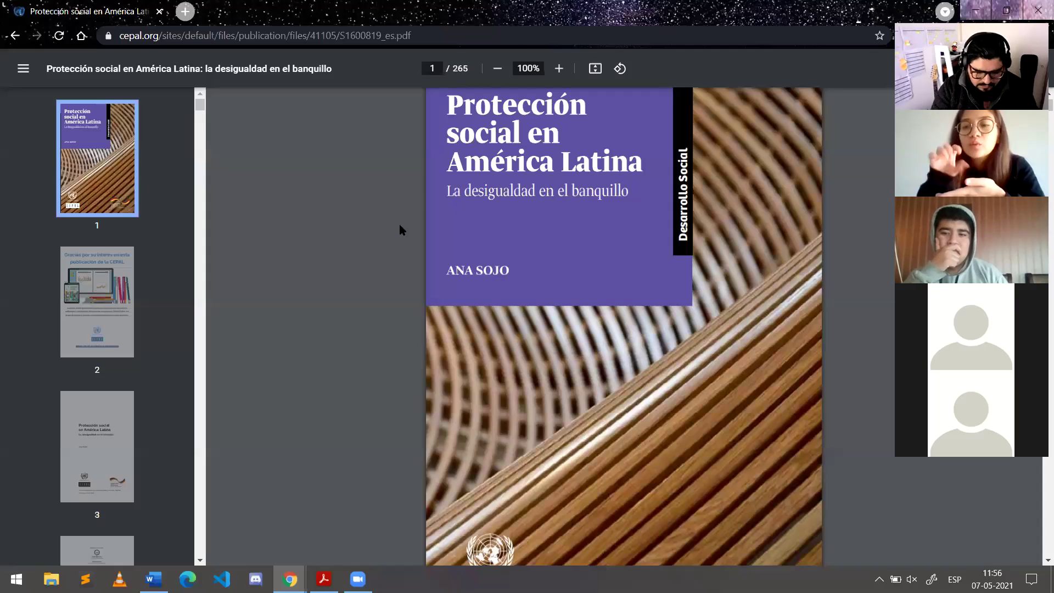
scroll(401, 229, down, 1)
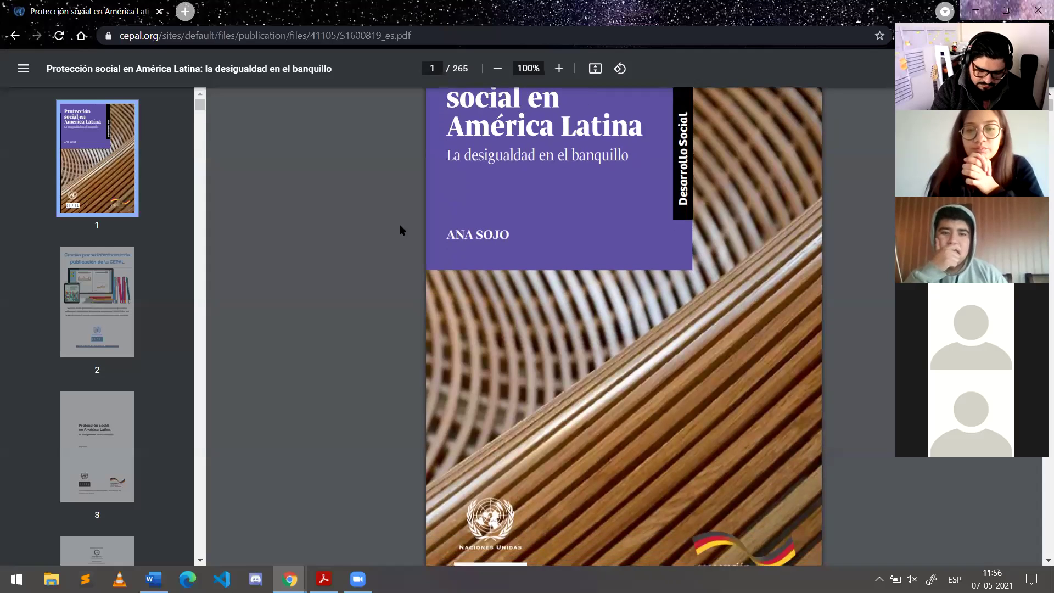
scroll(447, 272, down, 4)
scroll(447, 273, down, 4)
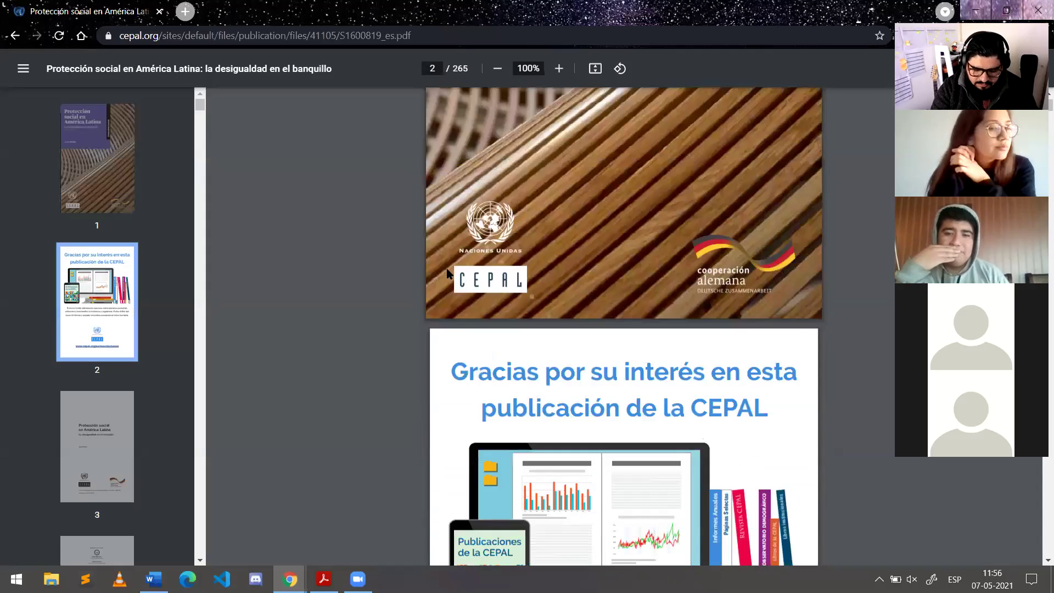
scroll(447, 273, down, 4)
scroll(447, 272, down, 7)
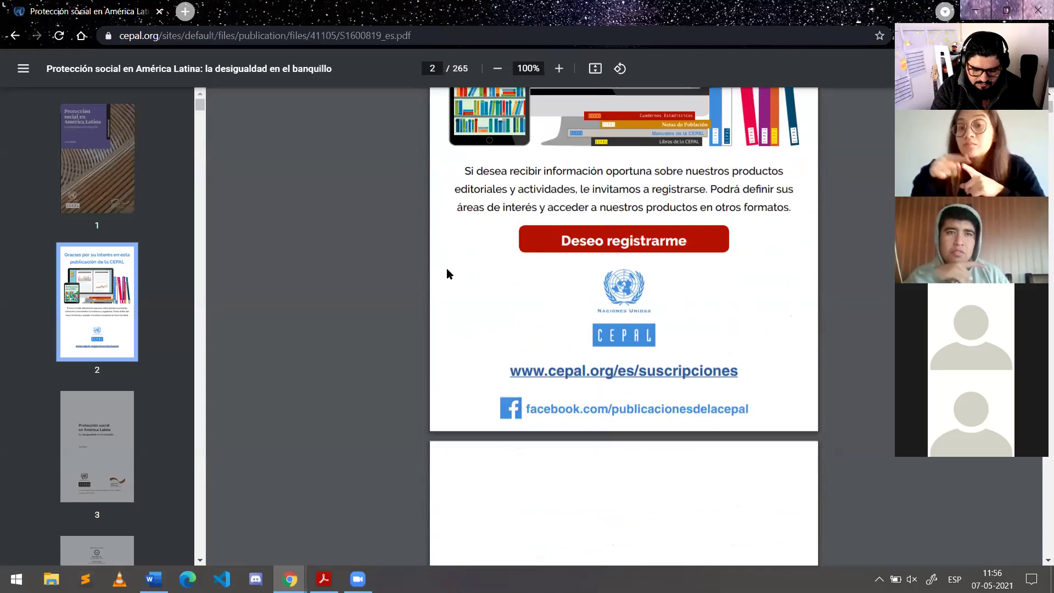
scroll(446, 273, down, 7)
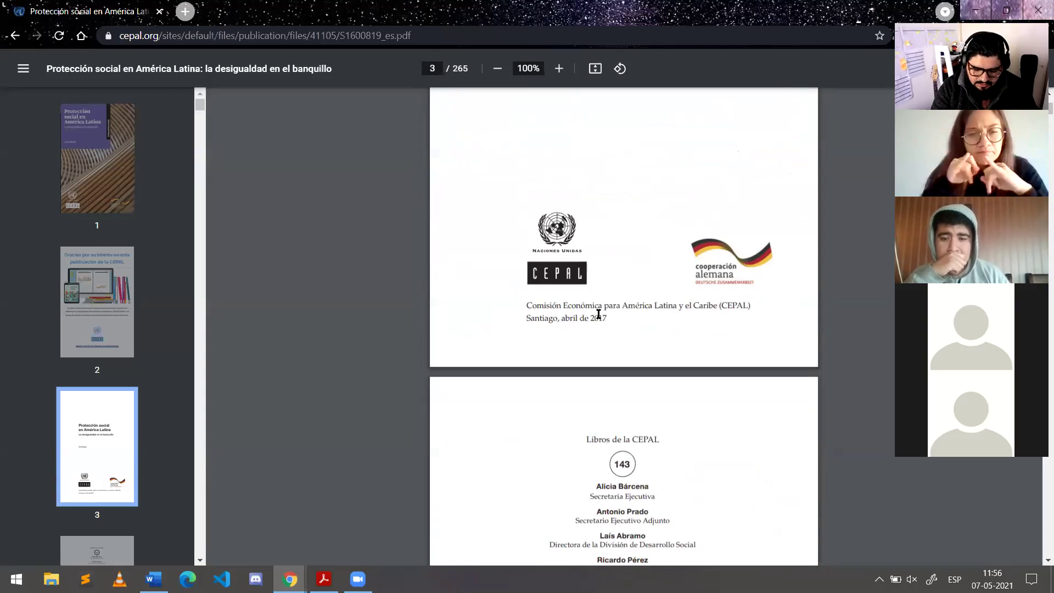
scroll(605, 328, down, 1)
scroll(604, 328, down, 3)
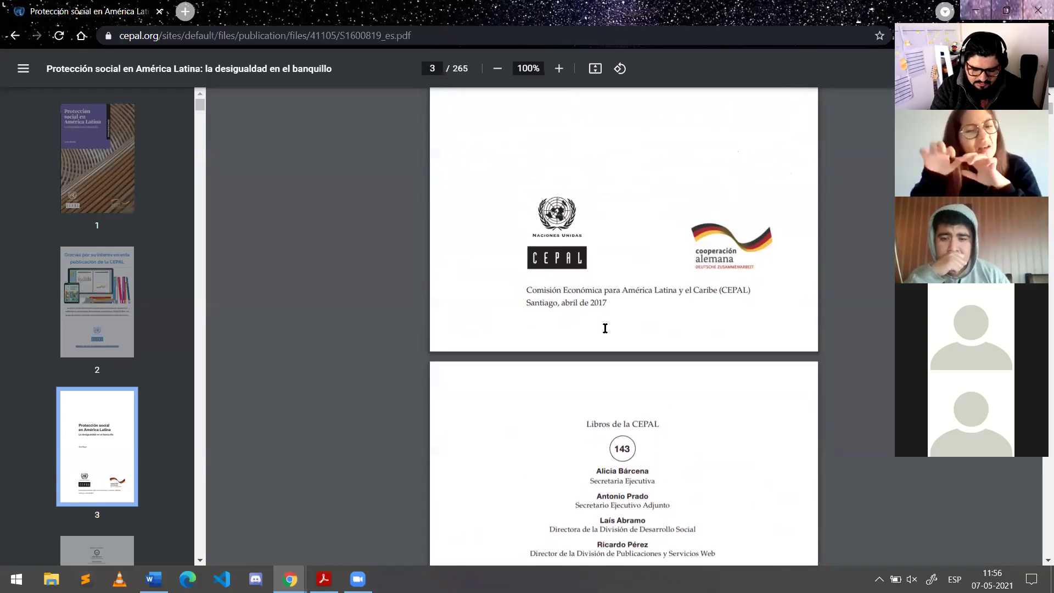
scroll(605, 329, down, 5)
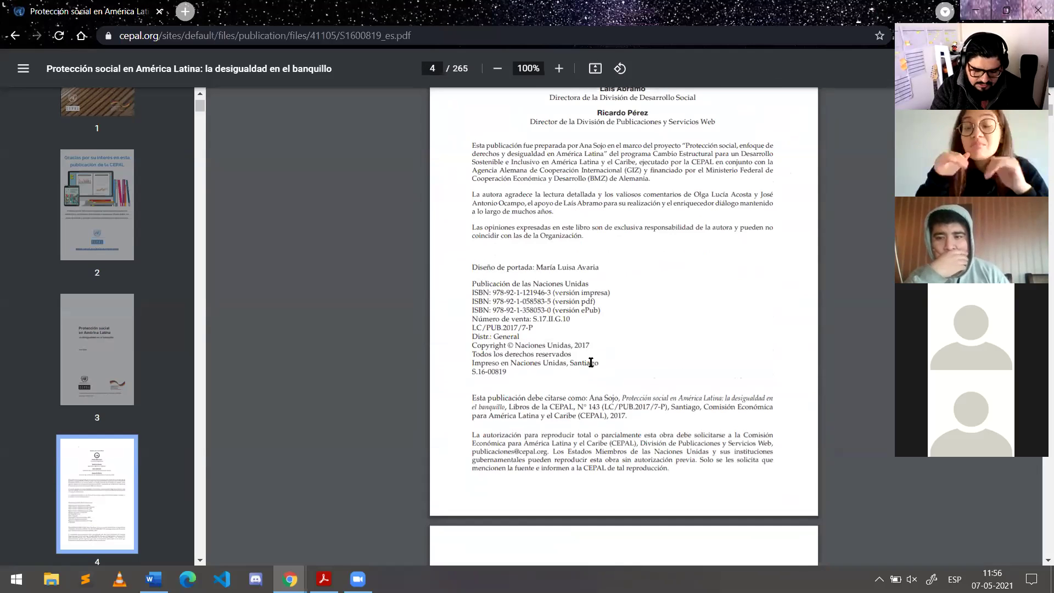
scroll(590, 363, down, 1)
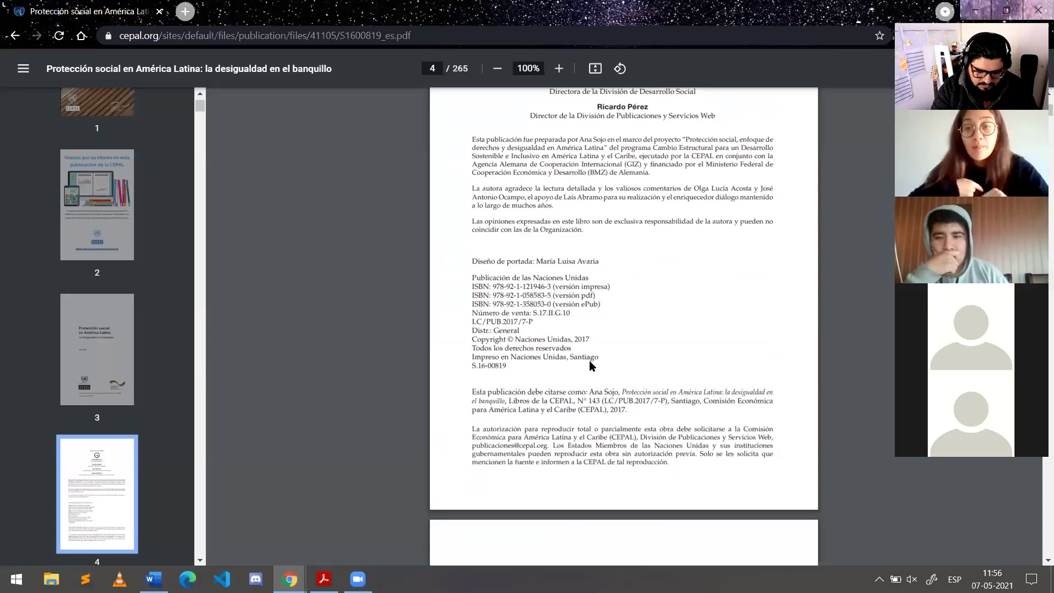
Step: Back in Word, set the source's Año to 2017, Editorial to "Naciones Unidas" and Ciudad to "Santiago"
key(alt+Tab)
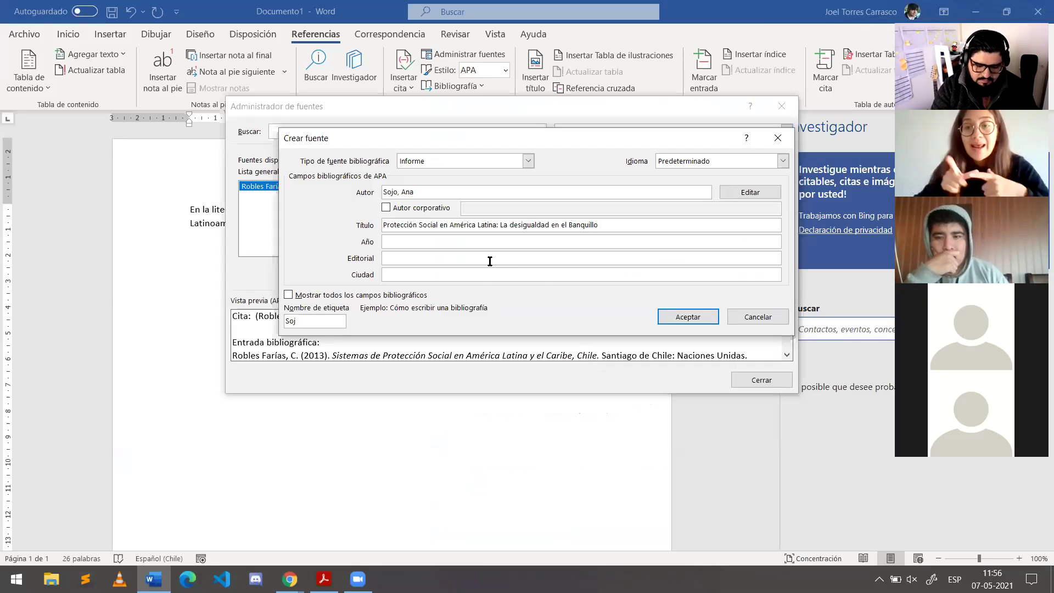
click(470, 243)
text(2017)
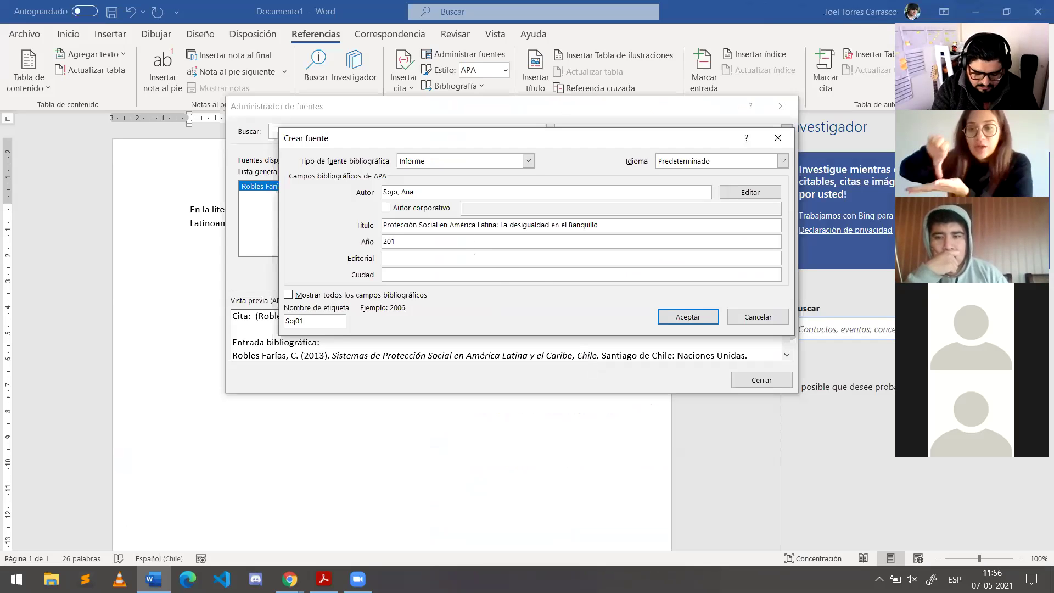
click(456, 253)
text(Na)
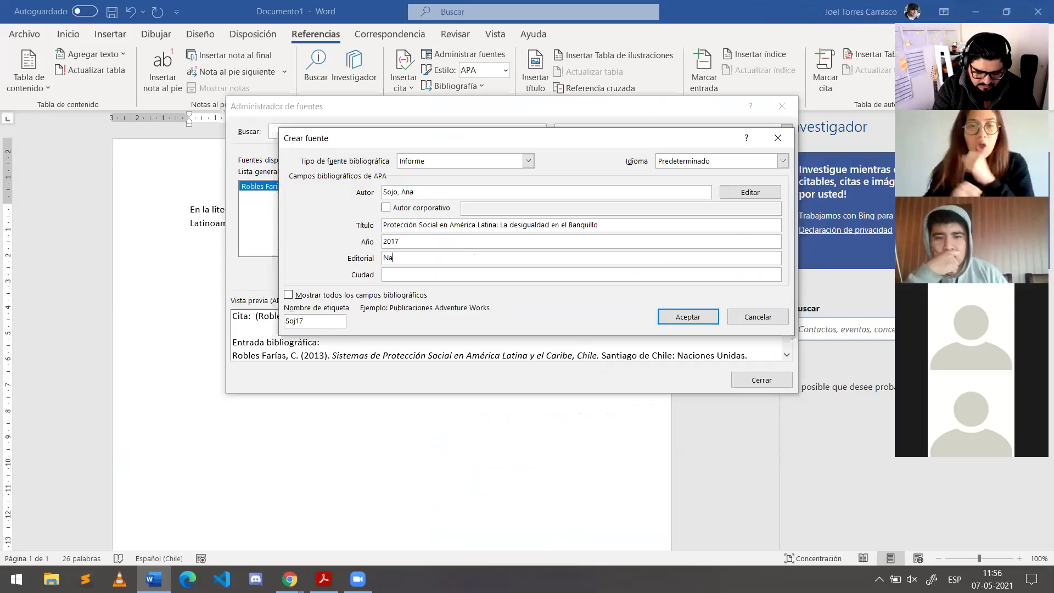
text(ciones Unidas)
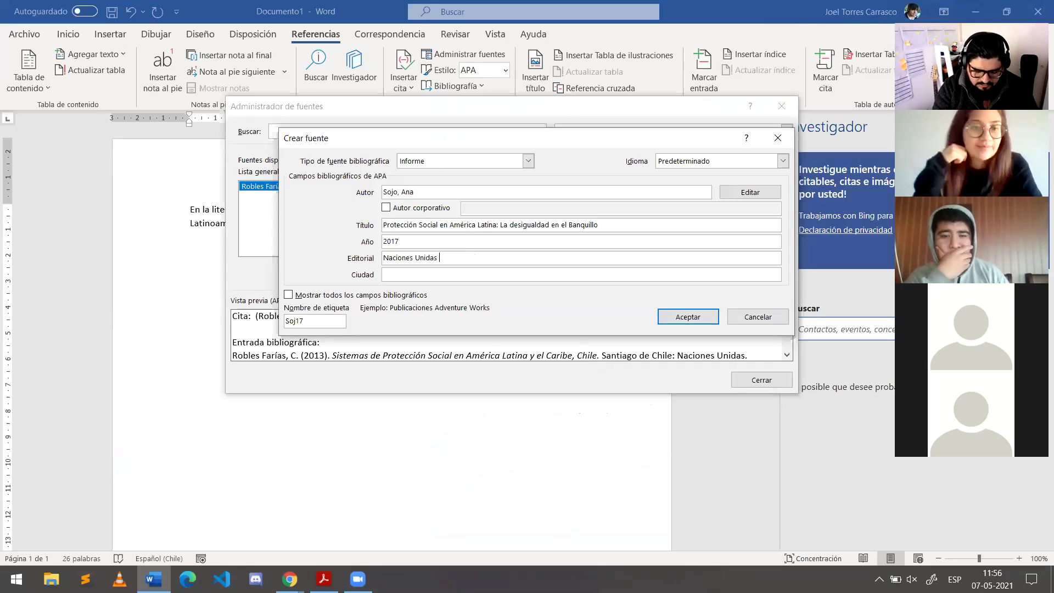
click(446, 274)
text(Santiago)
Step: Check the recommended citation in the PDF in Chrome, and display all bibliographic fields for the new source in Word
key(alt+Tab)
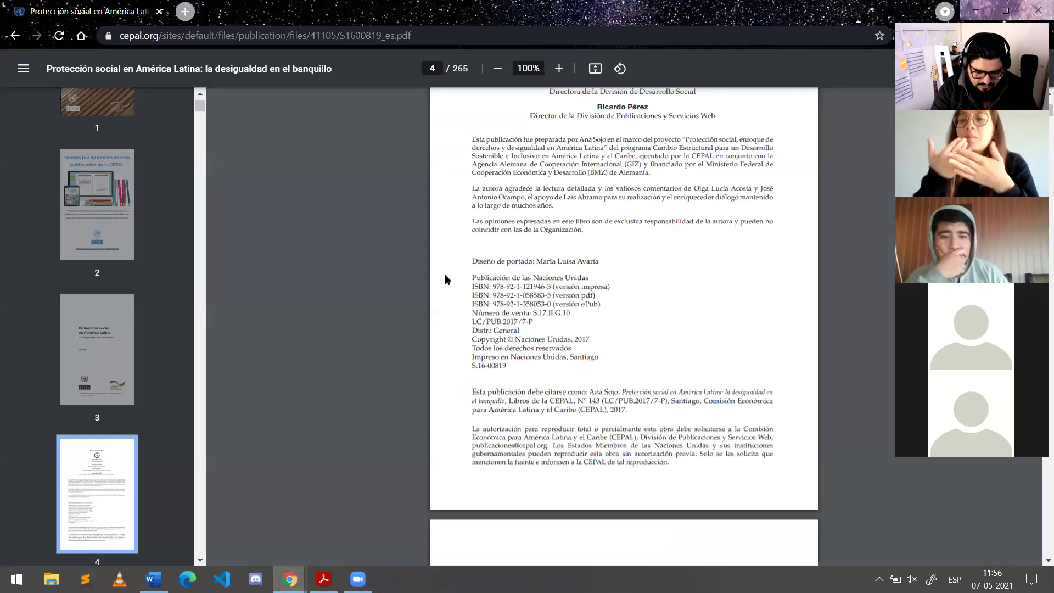
scroll(507, 309, down, 3)
scroll(507, 308, up, 1)
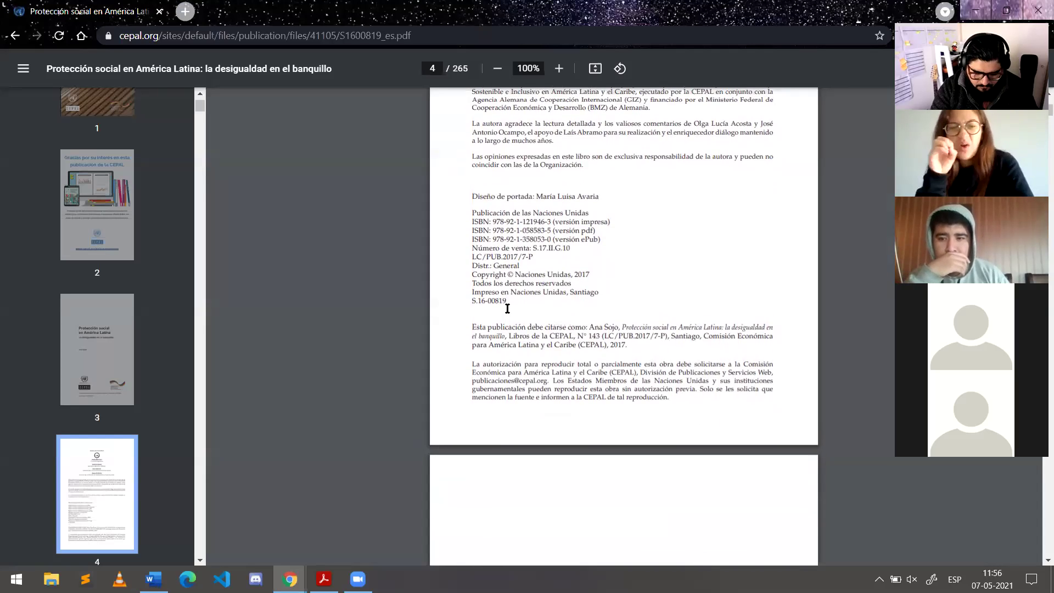
scroll(507, 308, up, 1)
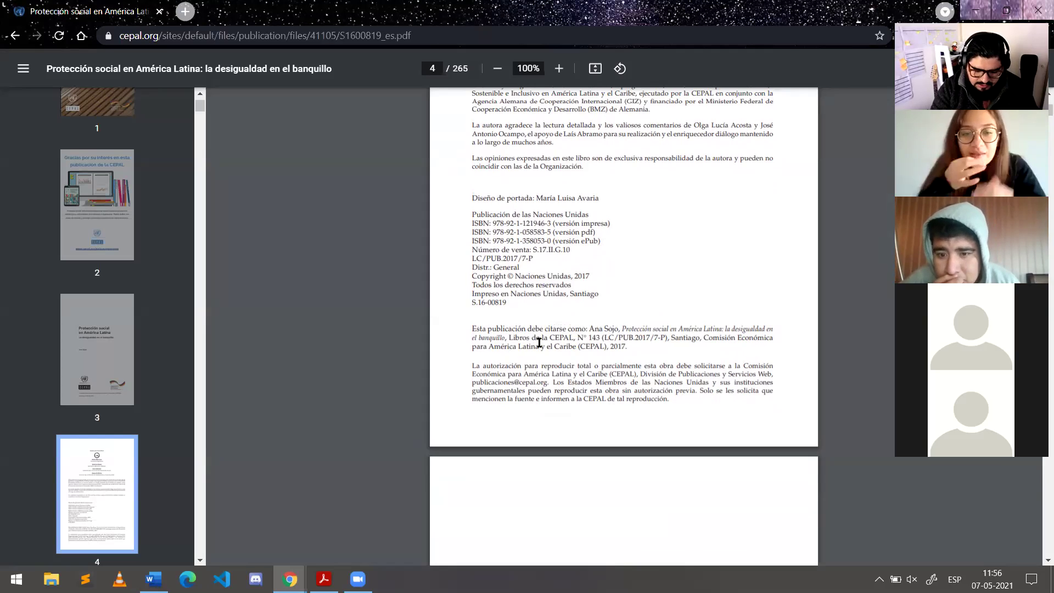
key(alt+Tab)
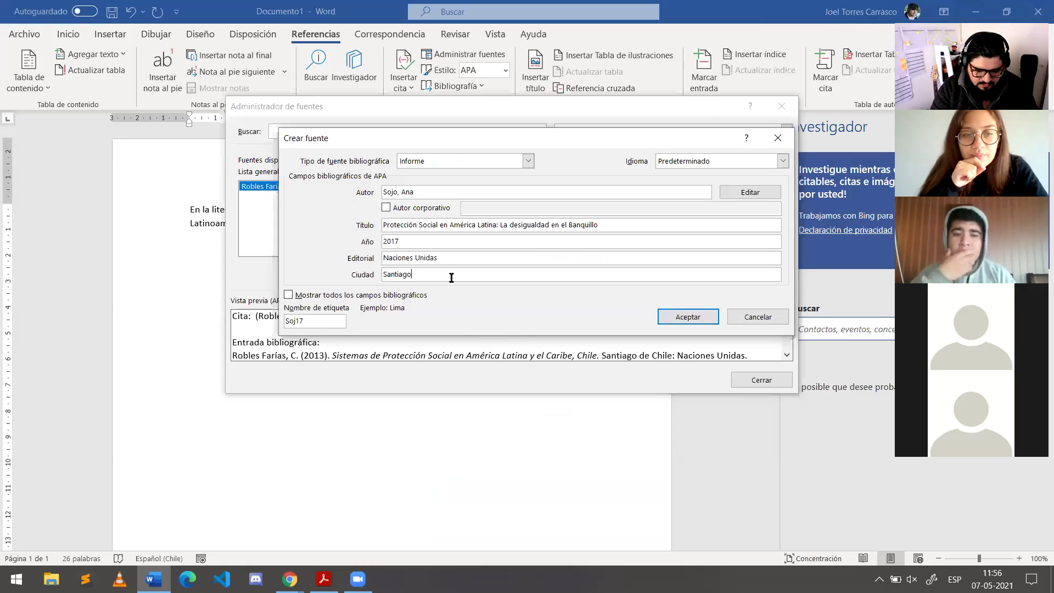
click(290, 295)
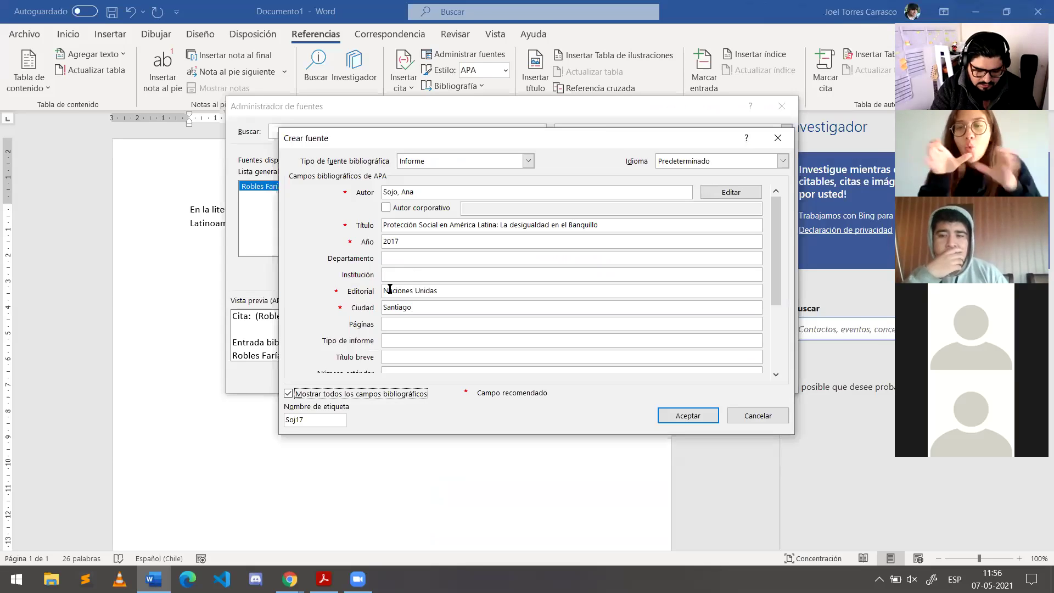
Step: Set the source's Institución to "Comisión Económica para América Latina y el Caribe (CEPAL)", checking the wording against the PDF in Chrome
key(alt+Tab)
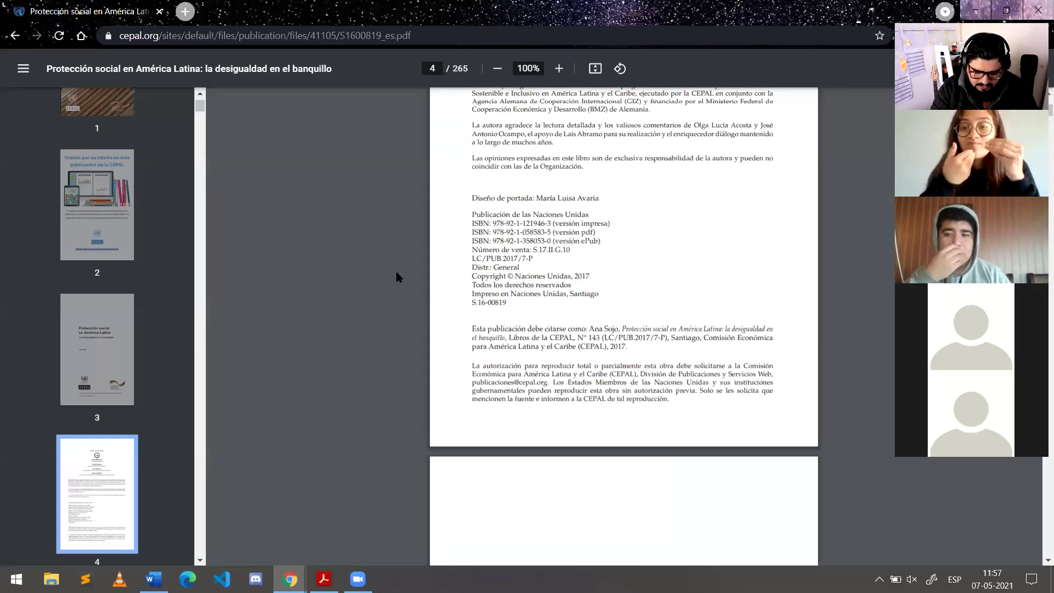
key(alt+Tab)
text(Comi)
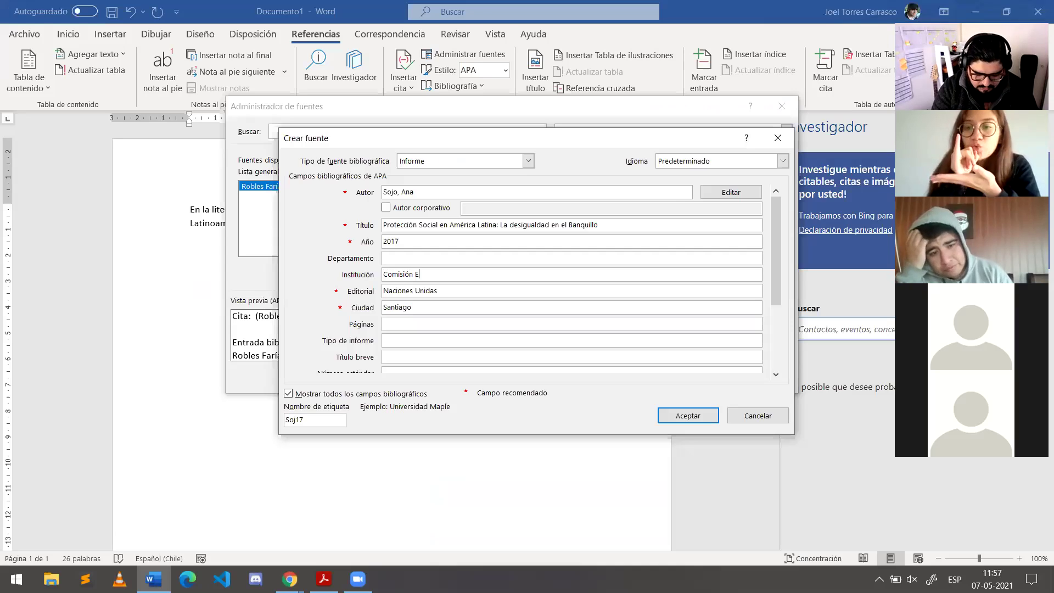
text(sión Económica )
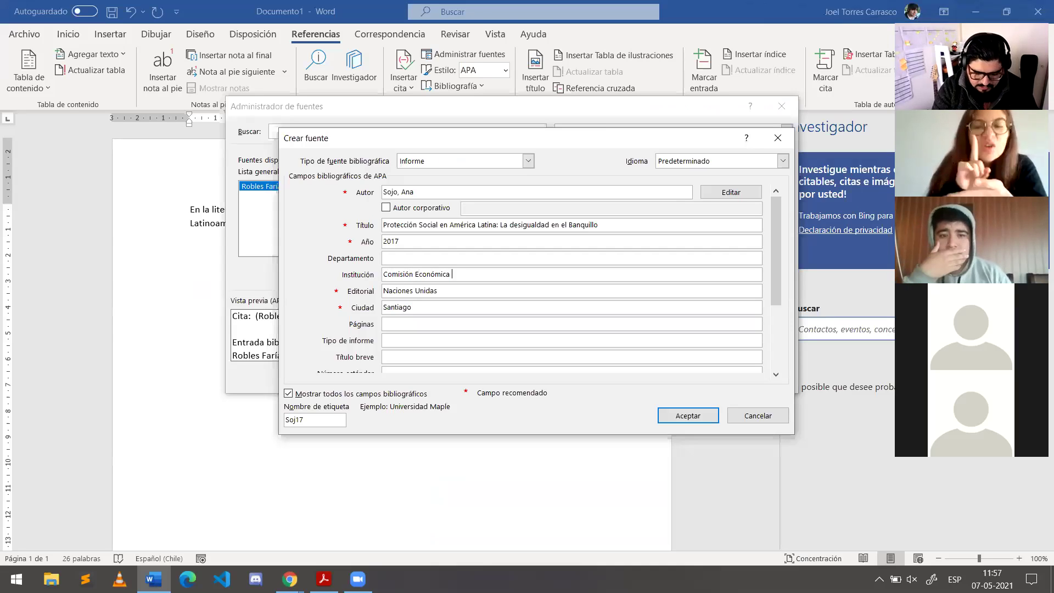
text(para América Latina )
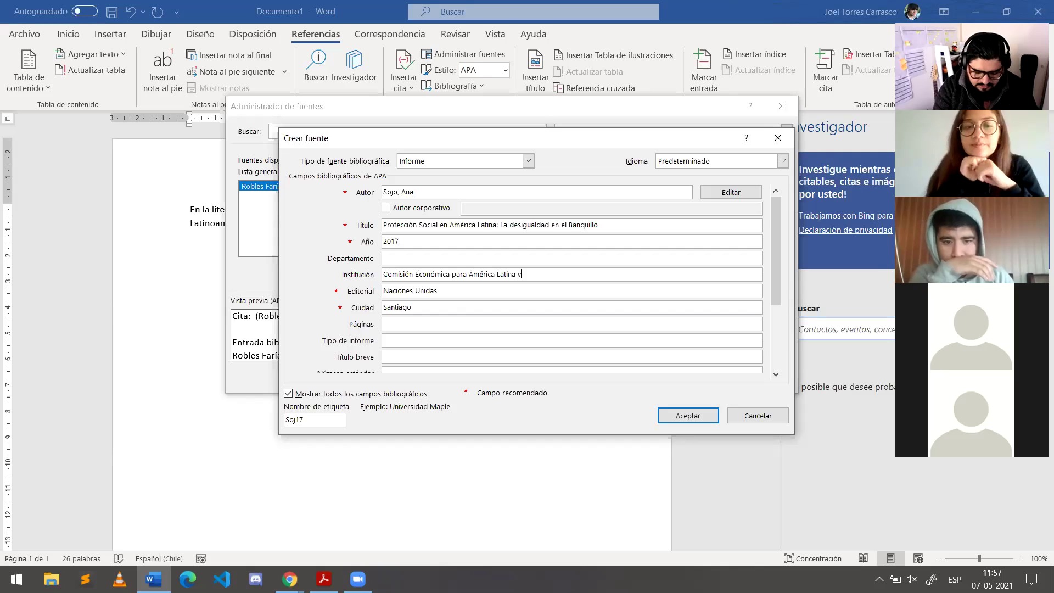
text(y el Caribe)
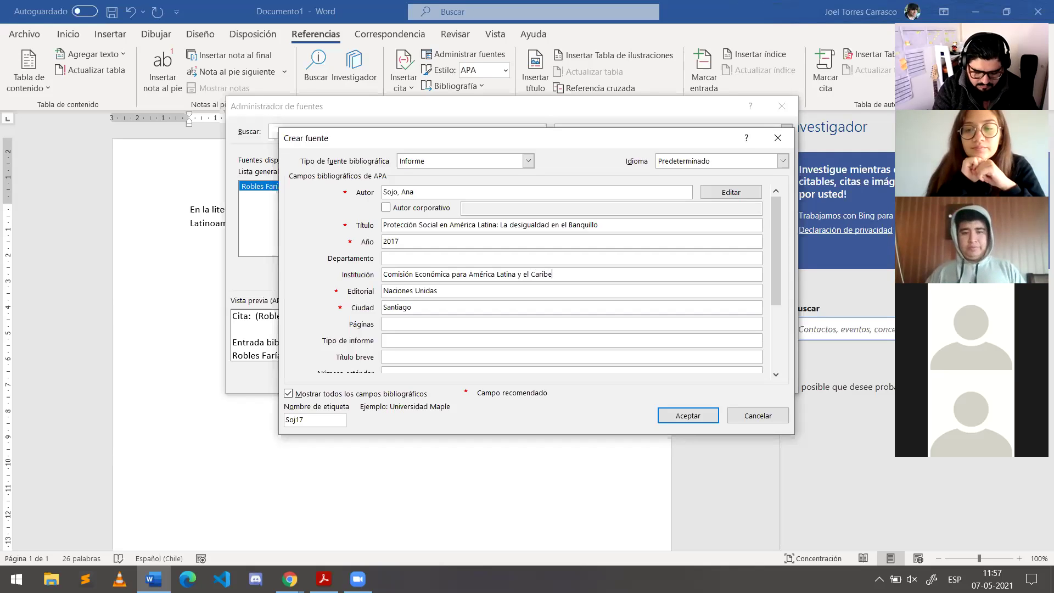
key(alt+Tab)
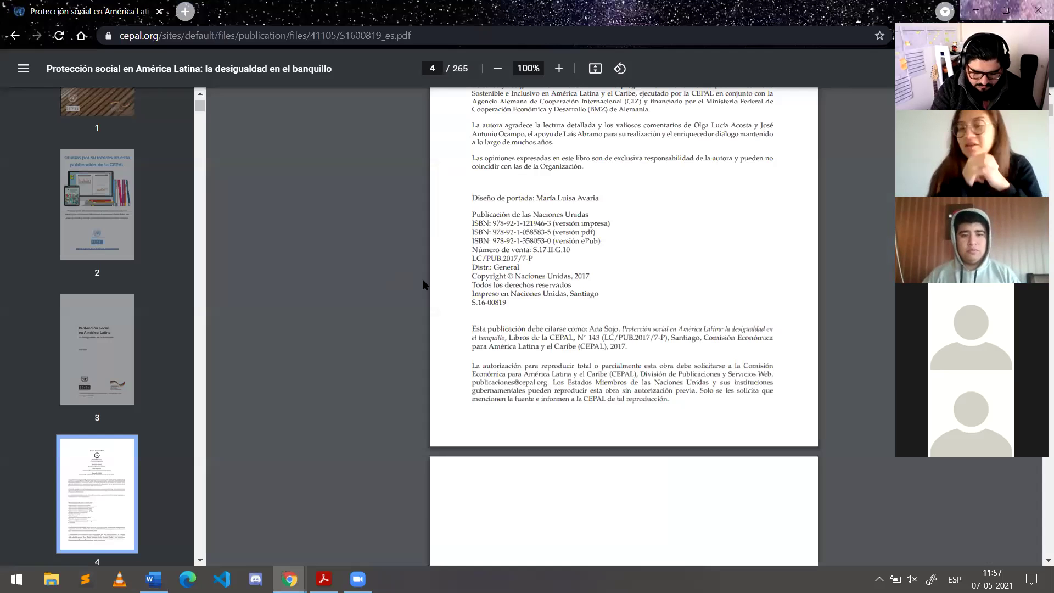
key(alt+Tab)
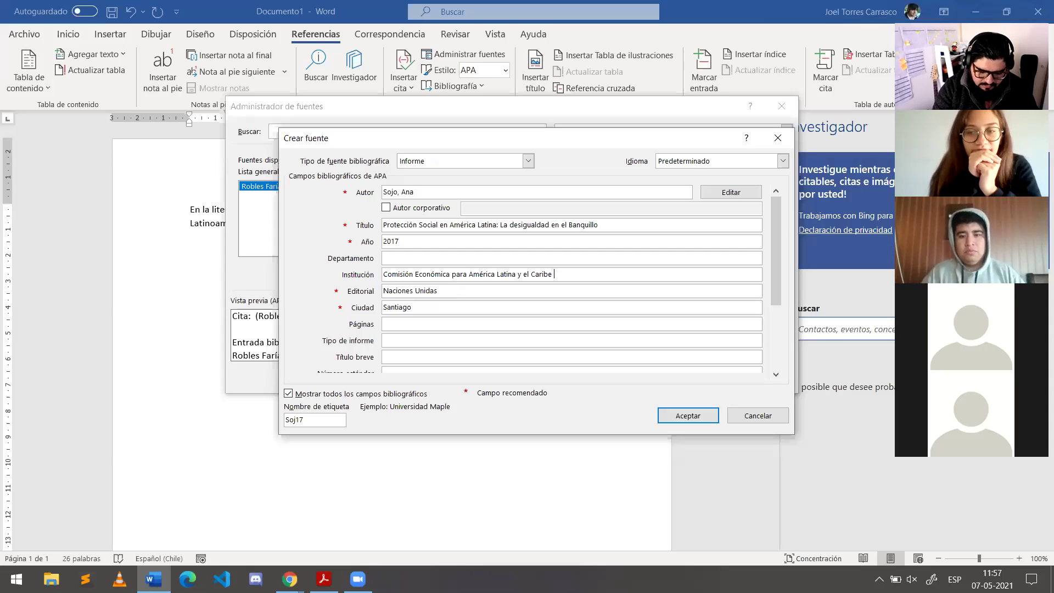
text(()CEPAL)
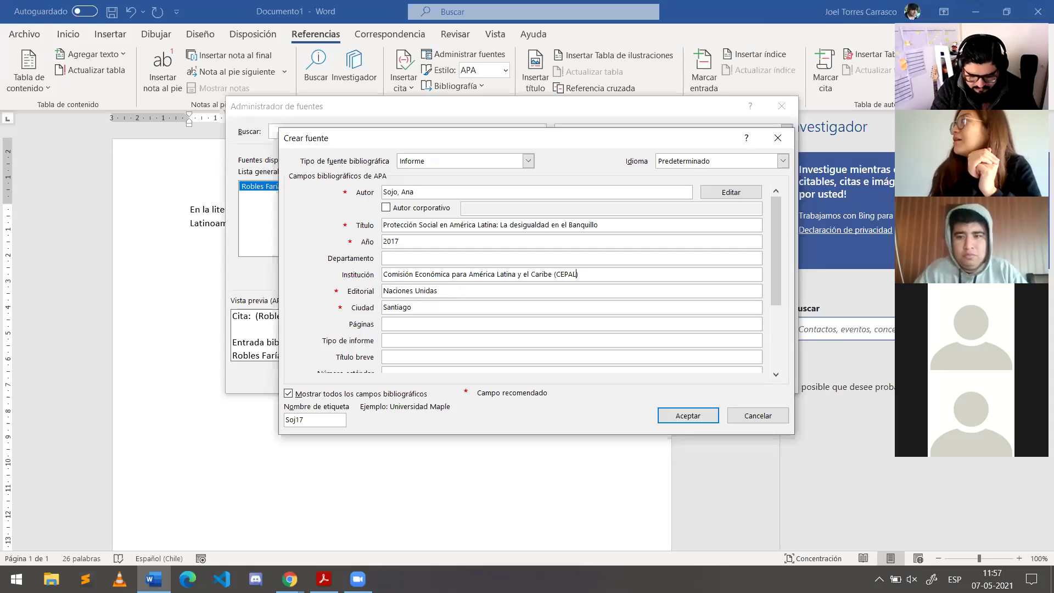
Step: Check the document number in the PDF's recommended citation in Chrome, and save the new source in Word's source manager
key(alt+Tab)
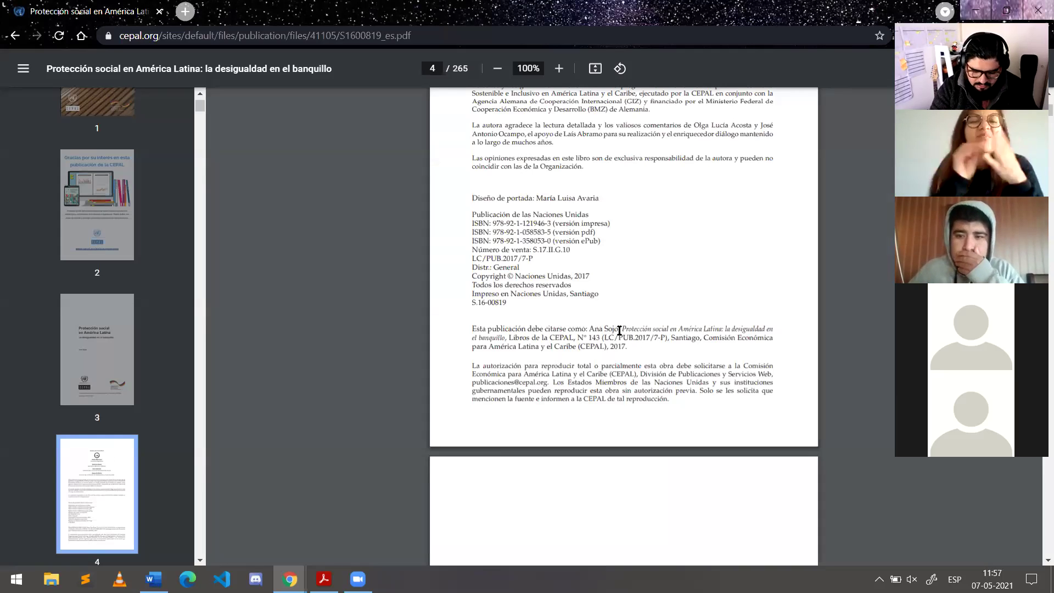
drag(579, 336, 666, 337)
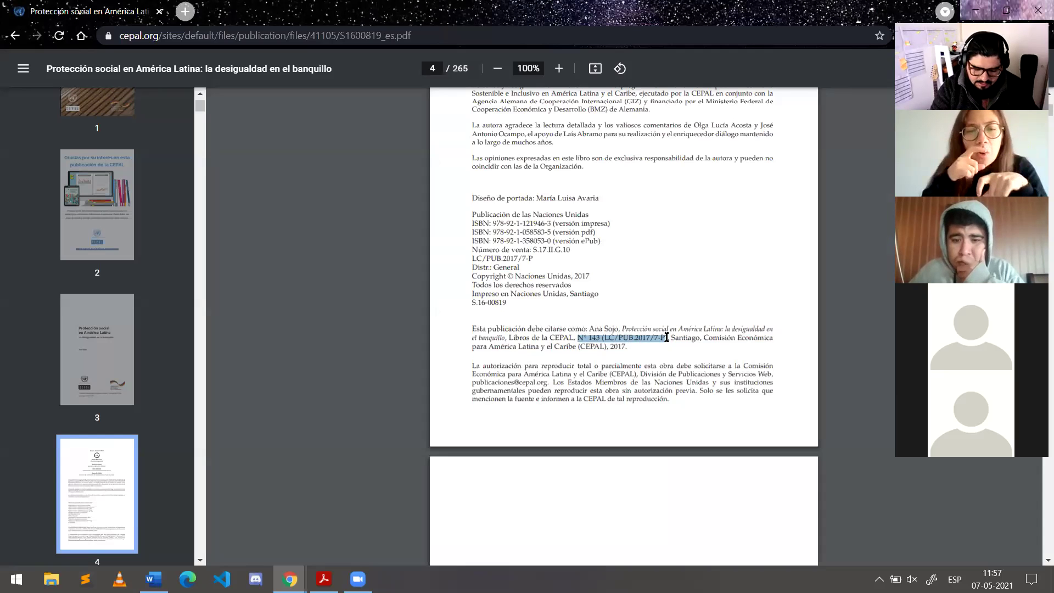
click(666, 337)
key(alt+Tab)
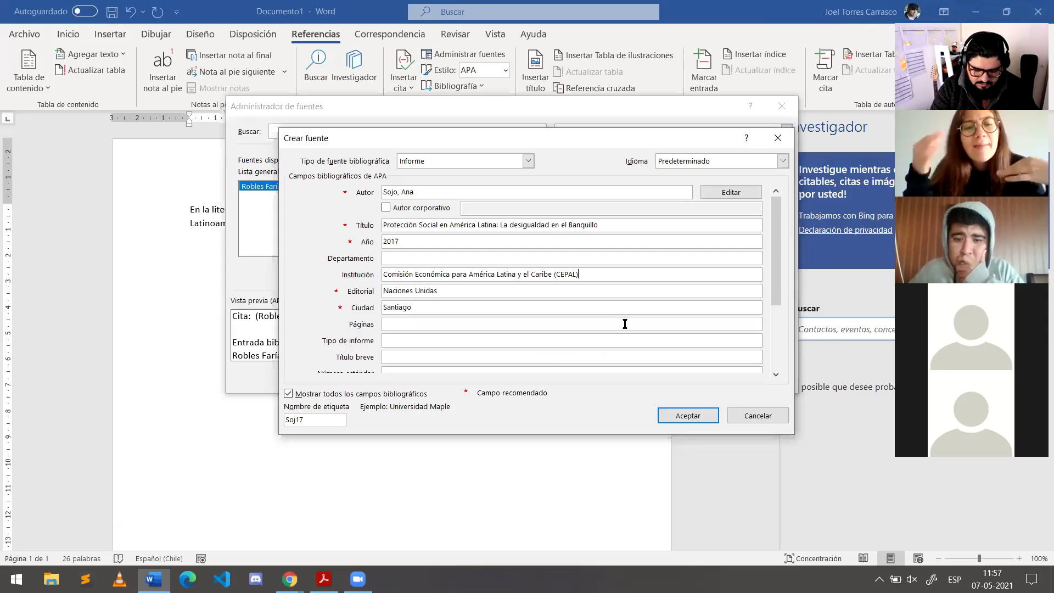
click(674, 416)
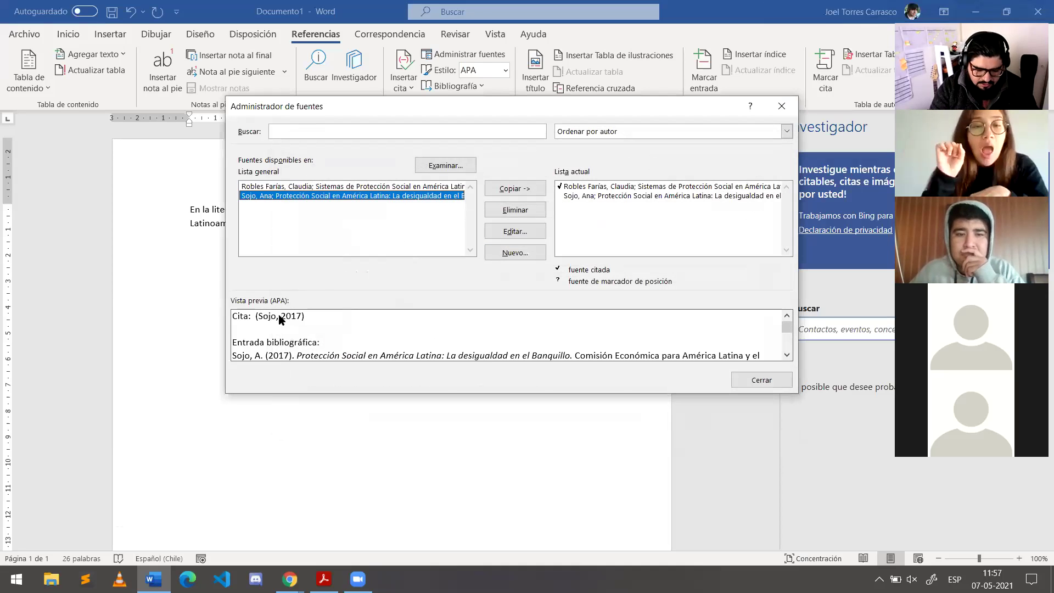
click(760, 379)
Step: Insert a separate citation of the 2017 social protection book after the existing 2013 citation
click(445, 223)
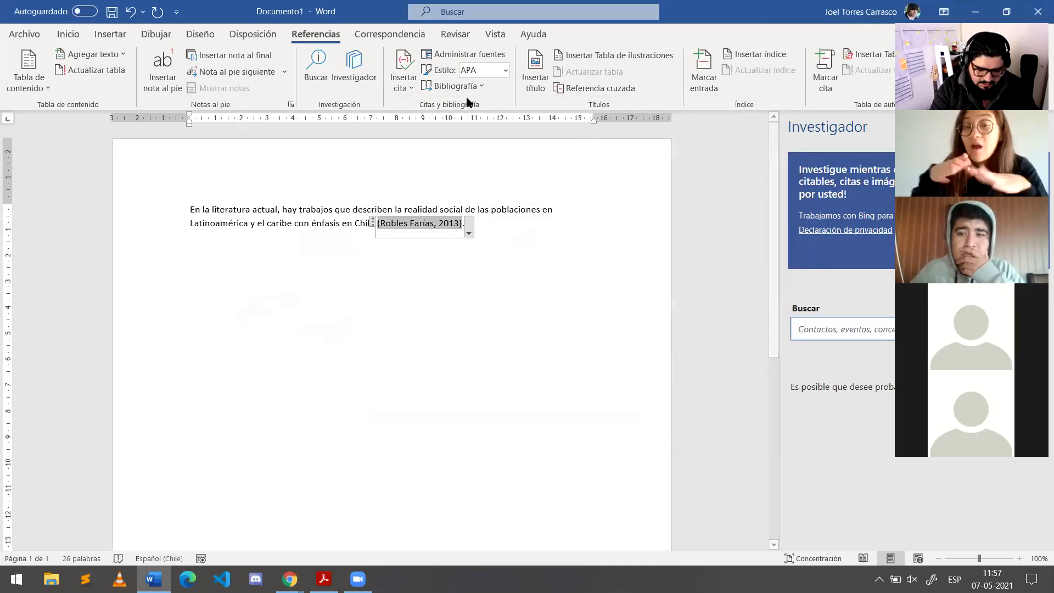
key(End)
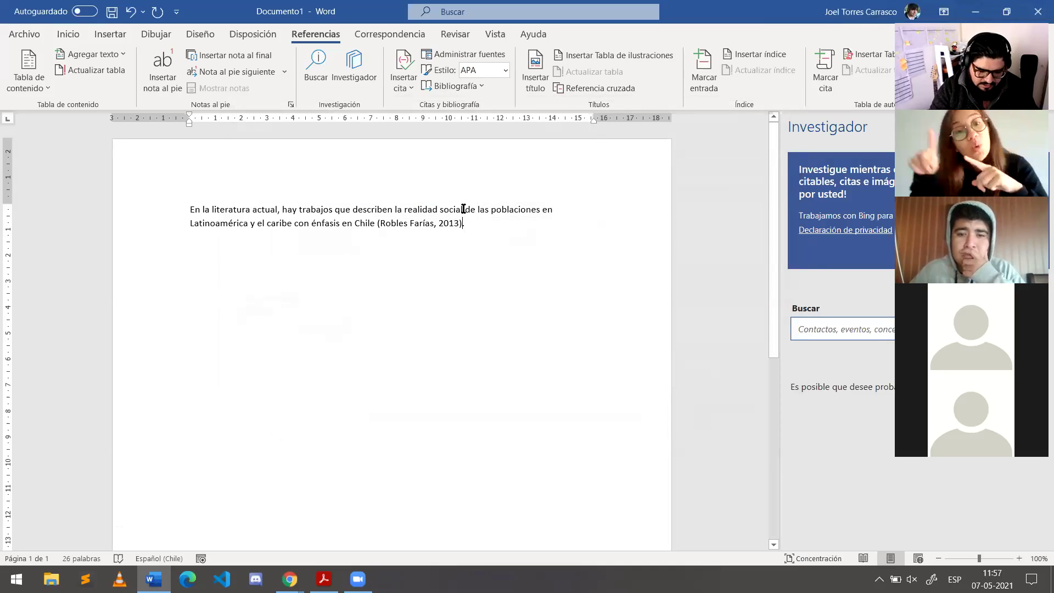
click(402, 88)
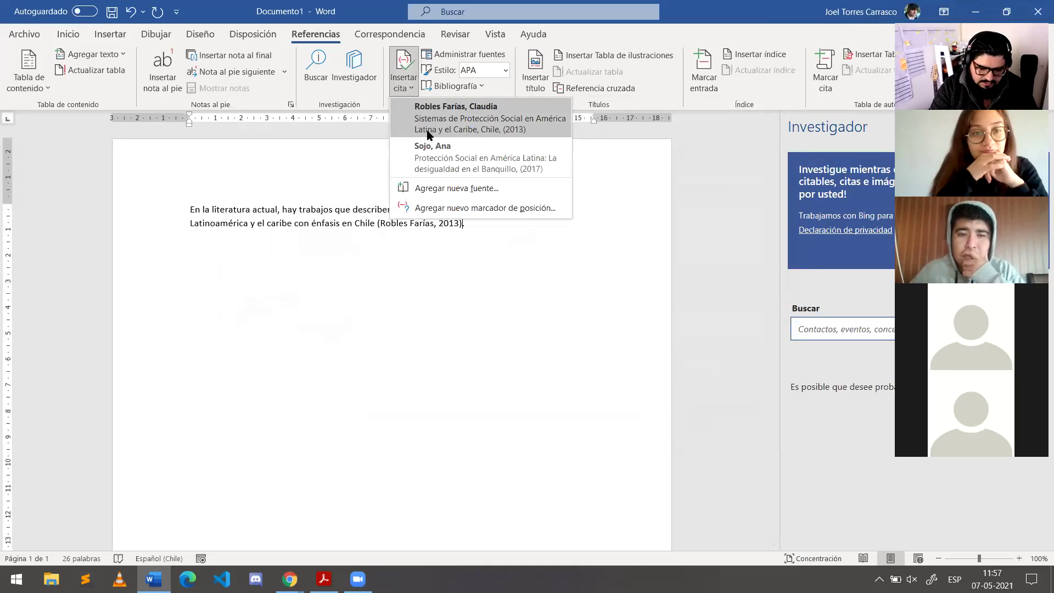
click(434, 146)
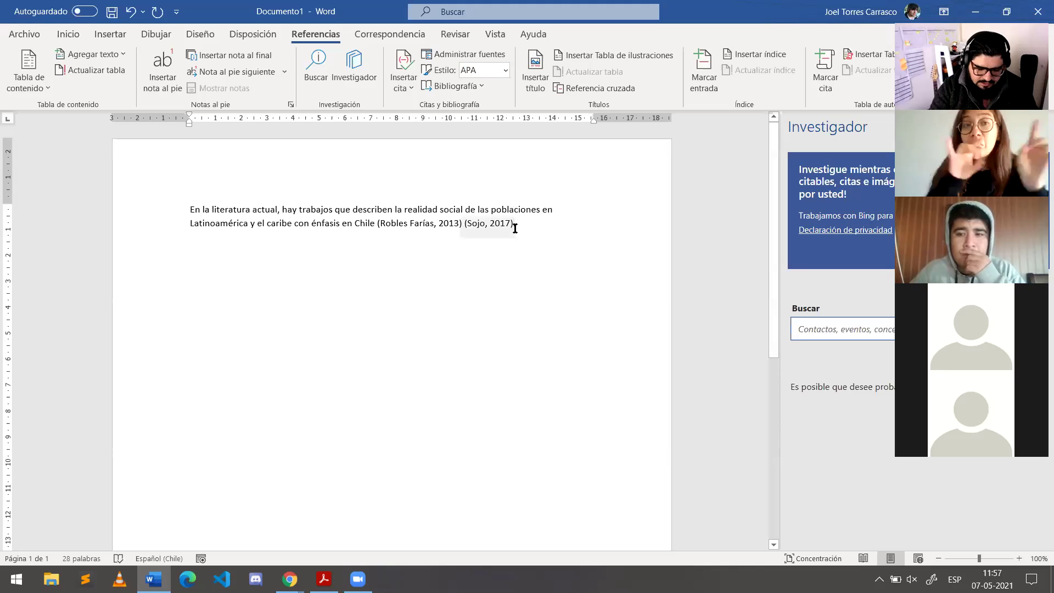
Step: Try updating citations and bibliography from the separate 2017 citation, and review the sources available for citing
click(477, 222)
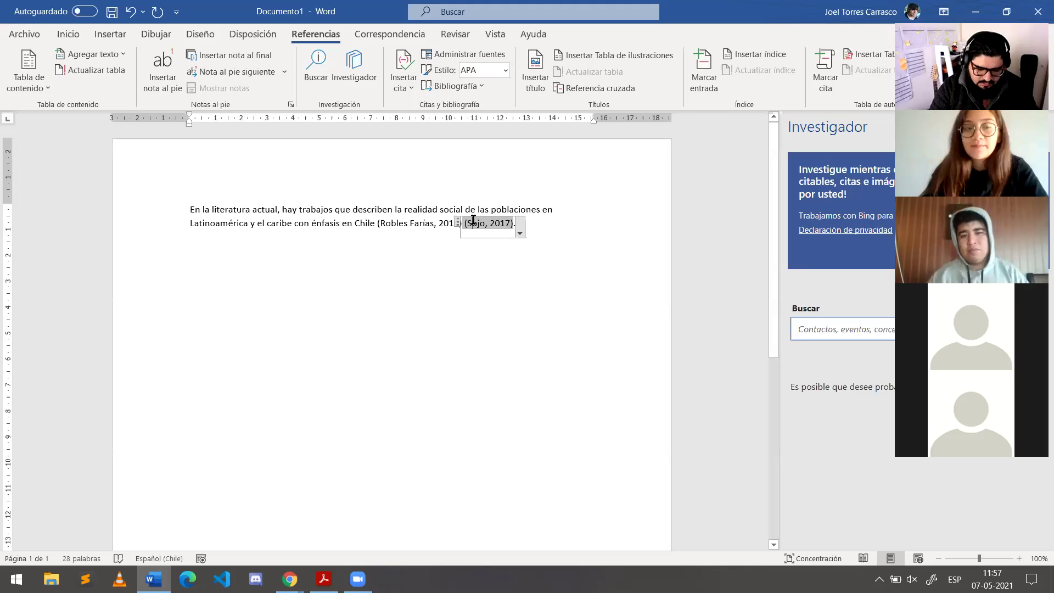
click(520, 234)
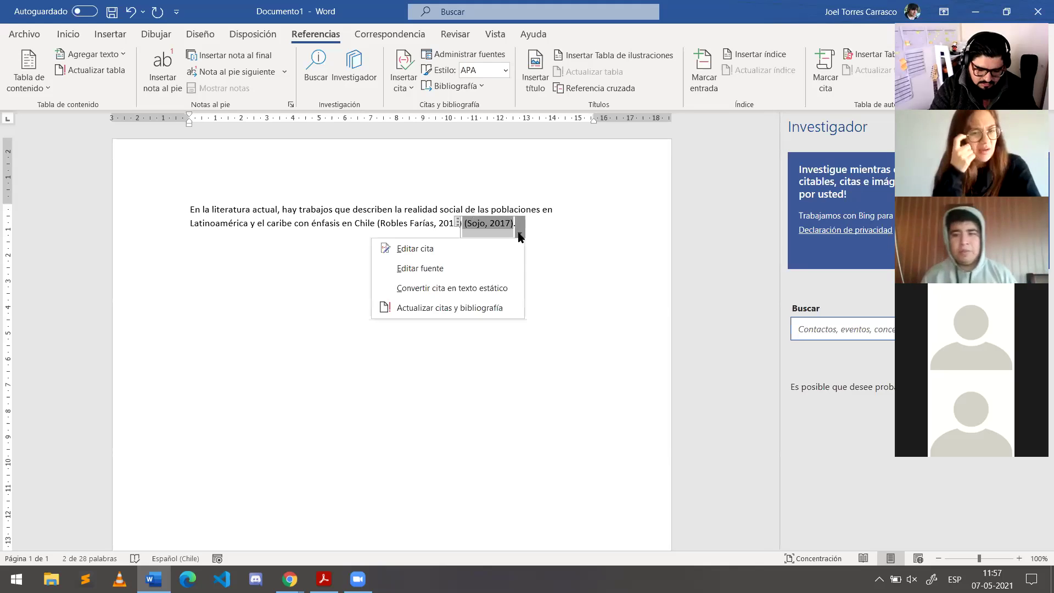
click(467, 309)
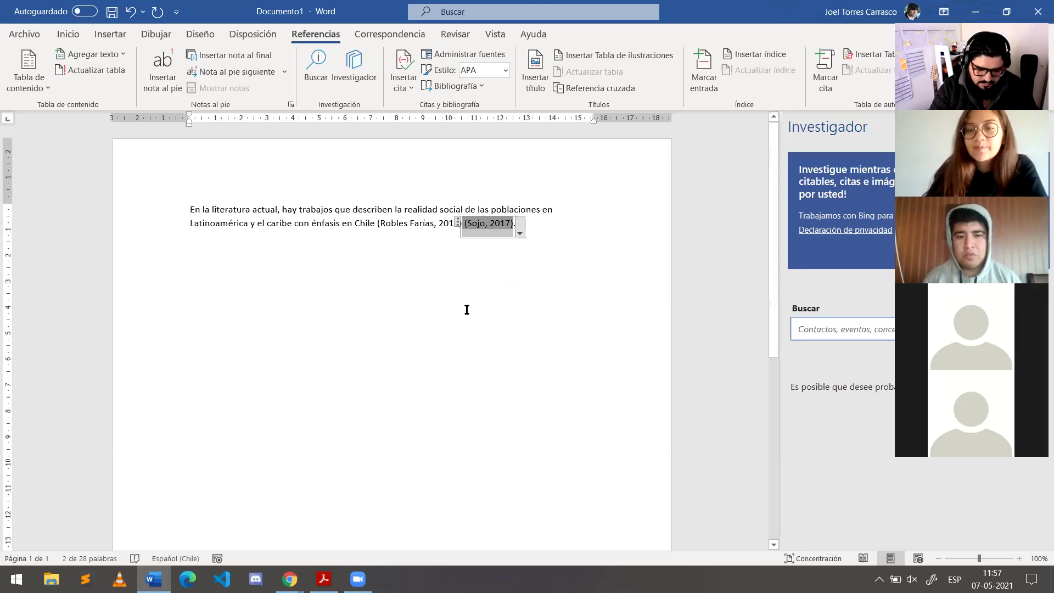
click(402, 83)
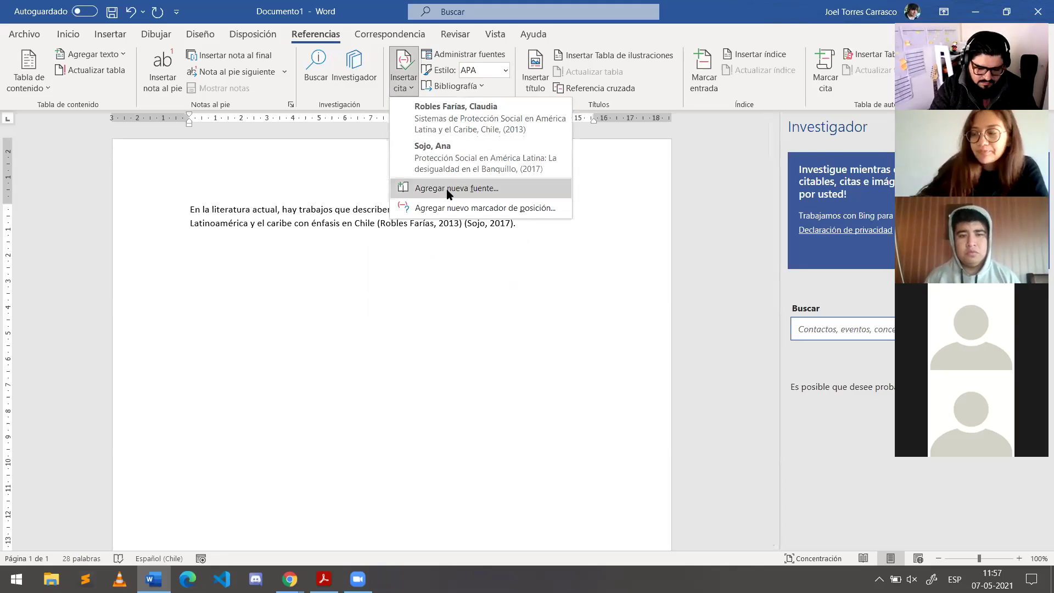
click(477, 244)
click(492, 223)
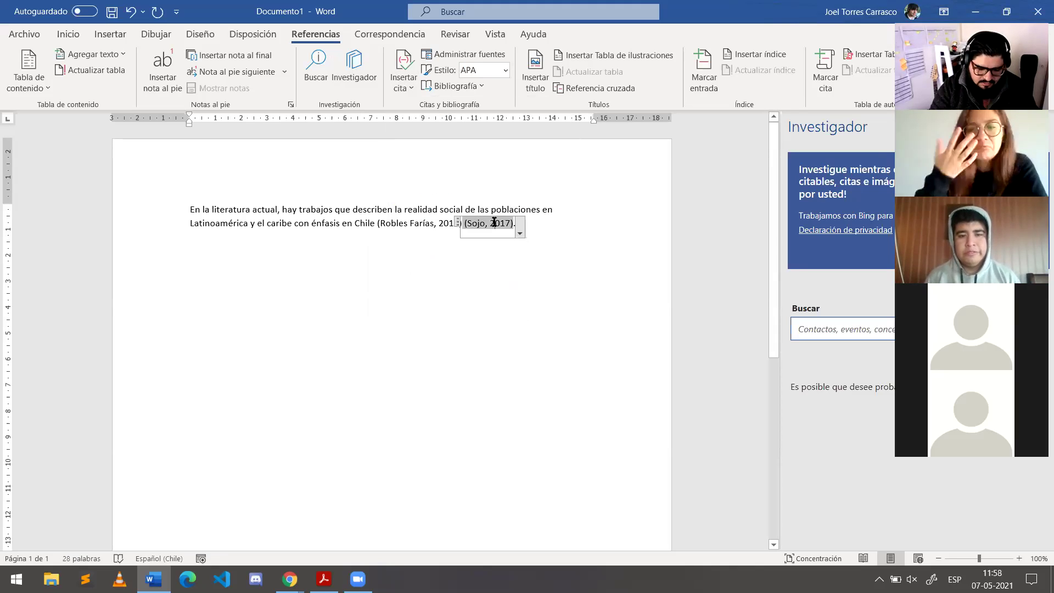
Step: Delete the separate 2017 citation and add the 2017 book to the existing 2013 citation
click(457, 223)
key(Delete)
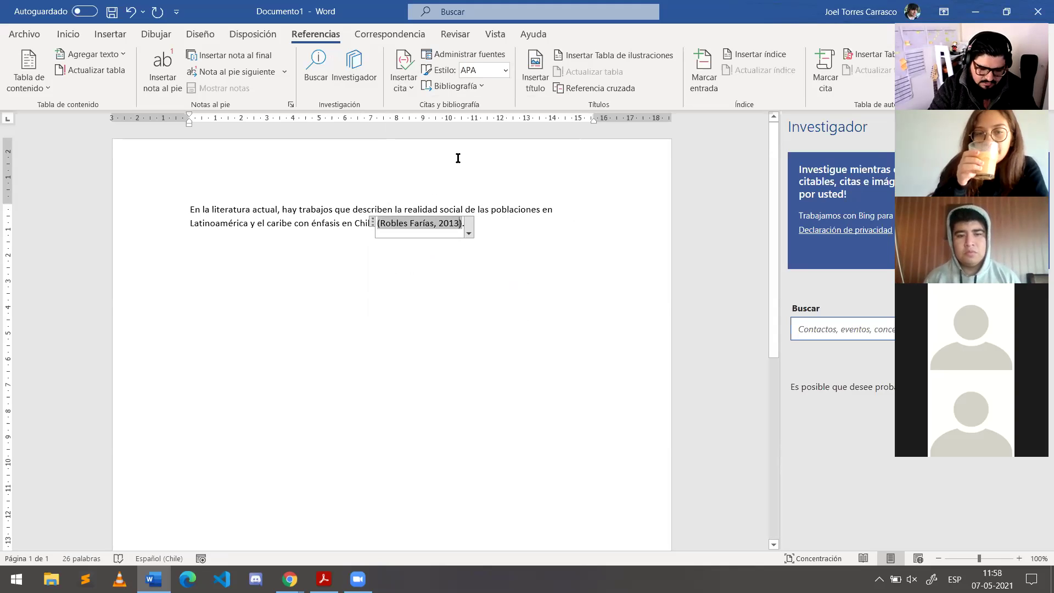
click(403, 74)
click(423, 146)
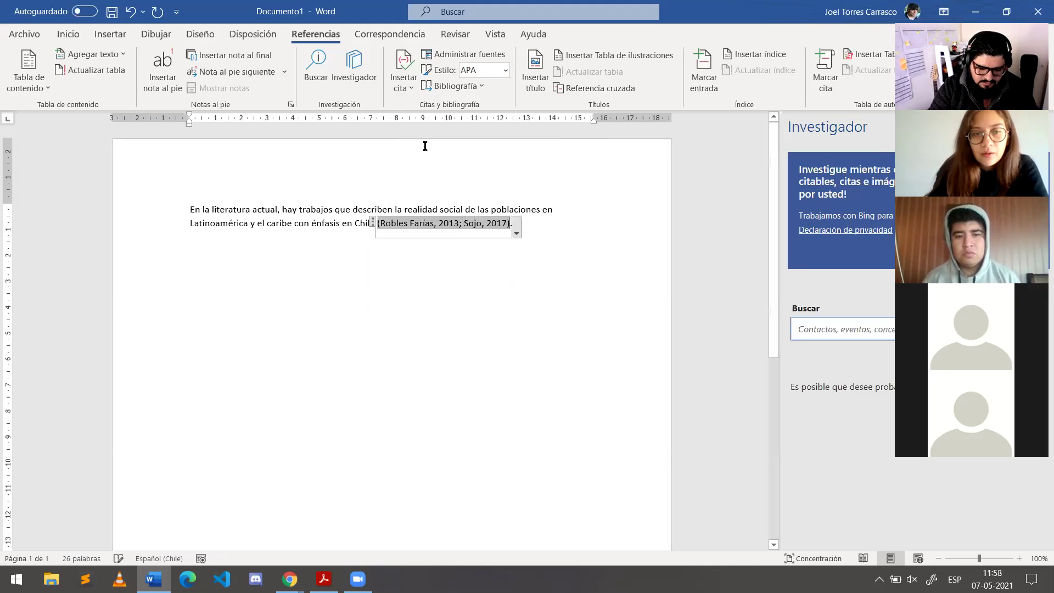
click(527, 261)
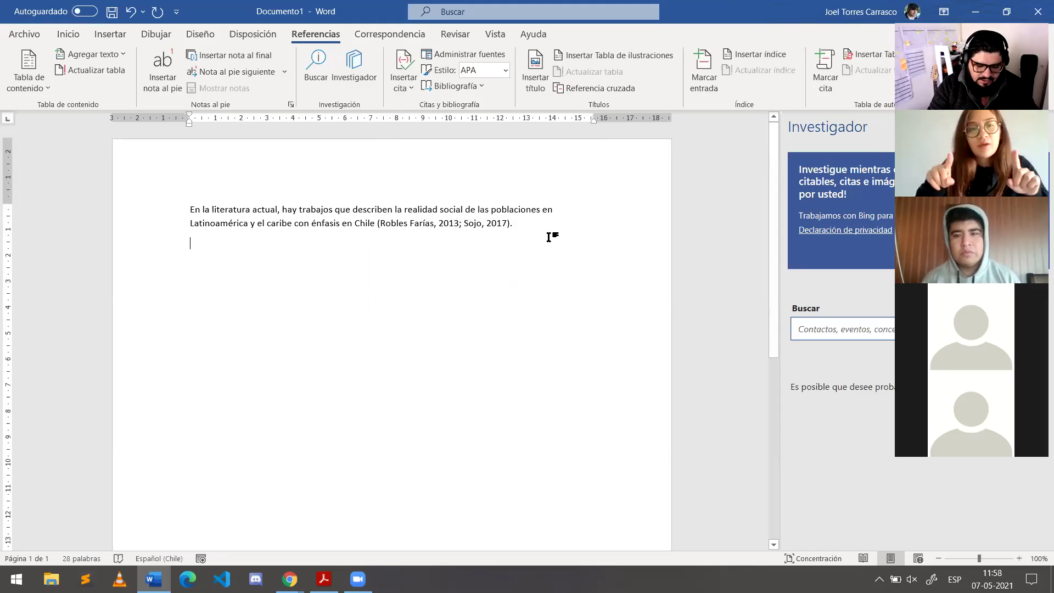
click(462, 225)
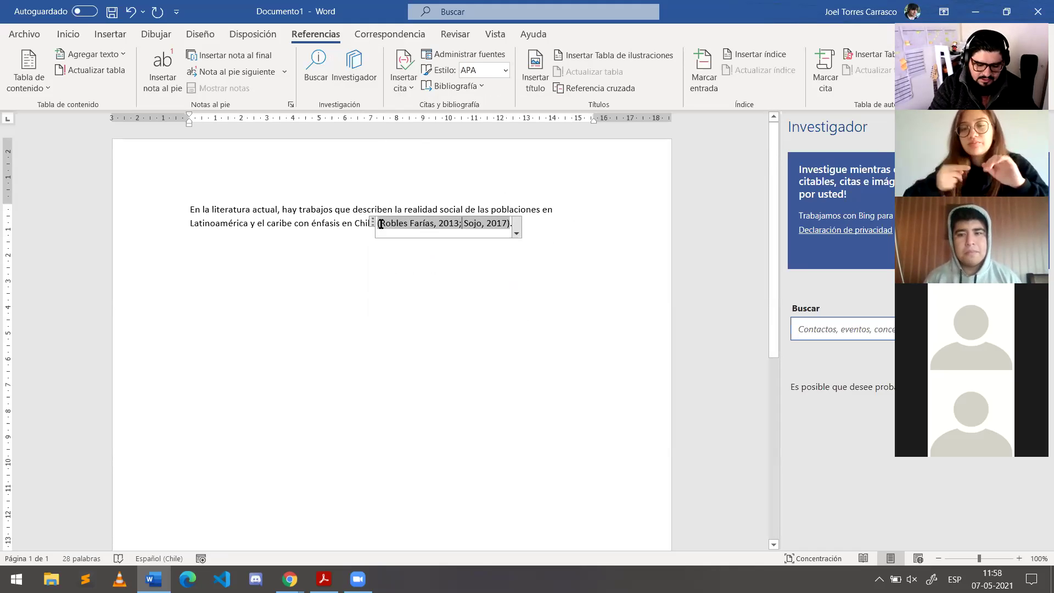
drag(380, 224, 443, 230)
click(449, 226)
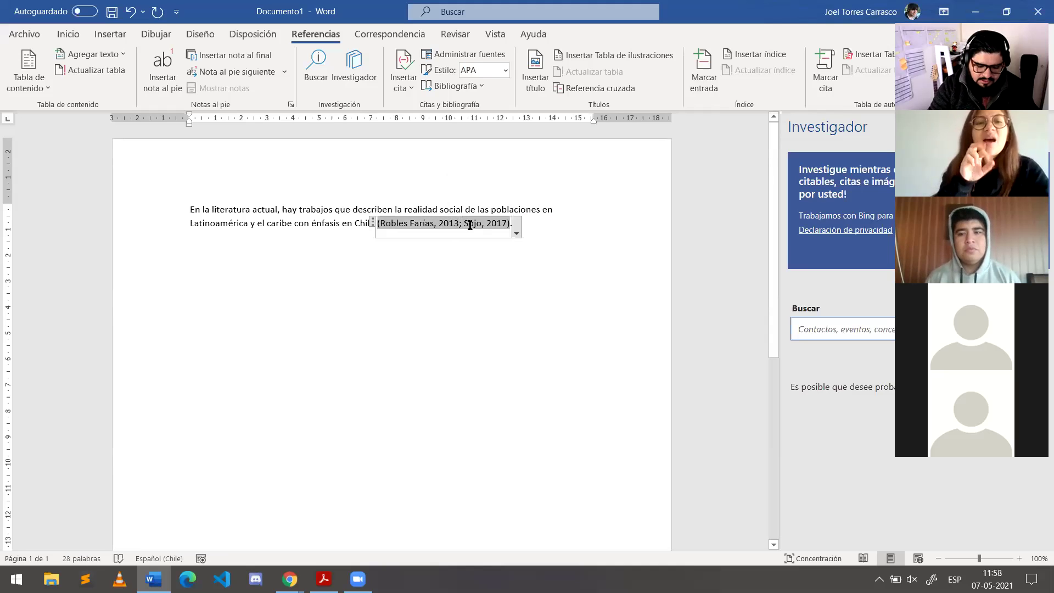
drag(453, 223, 506, 223)
Step: Add blank lines below the paragraph and insert the built-in bibliography headed "Bibliografía" there
click(532, 245)
key(Return)
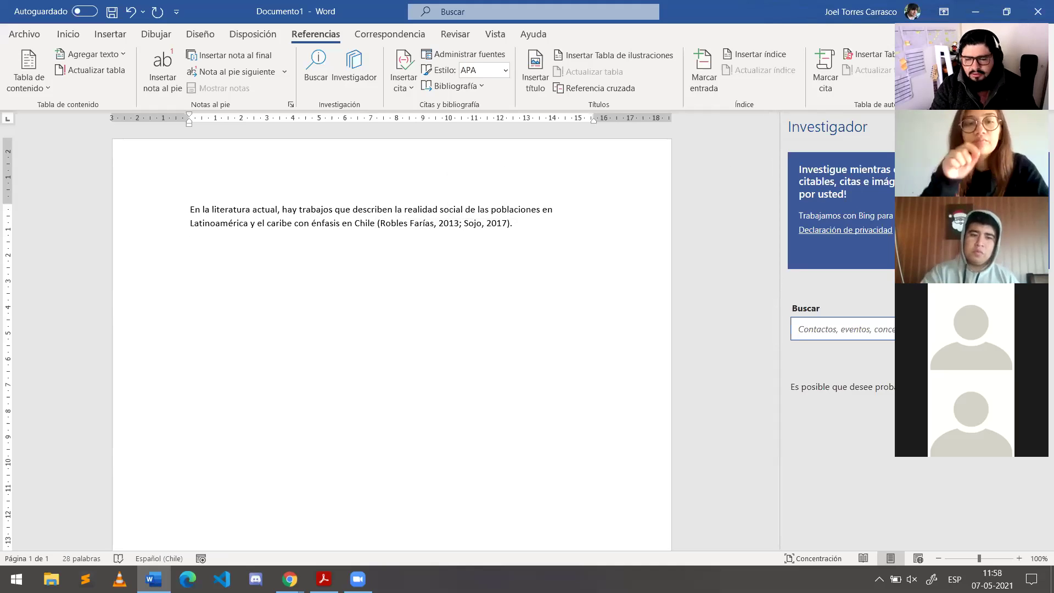
key(Return)
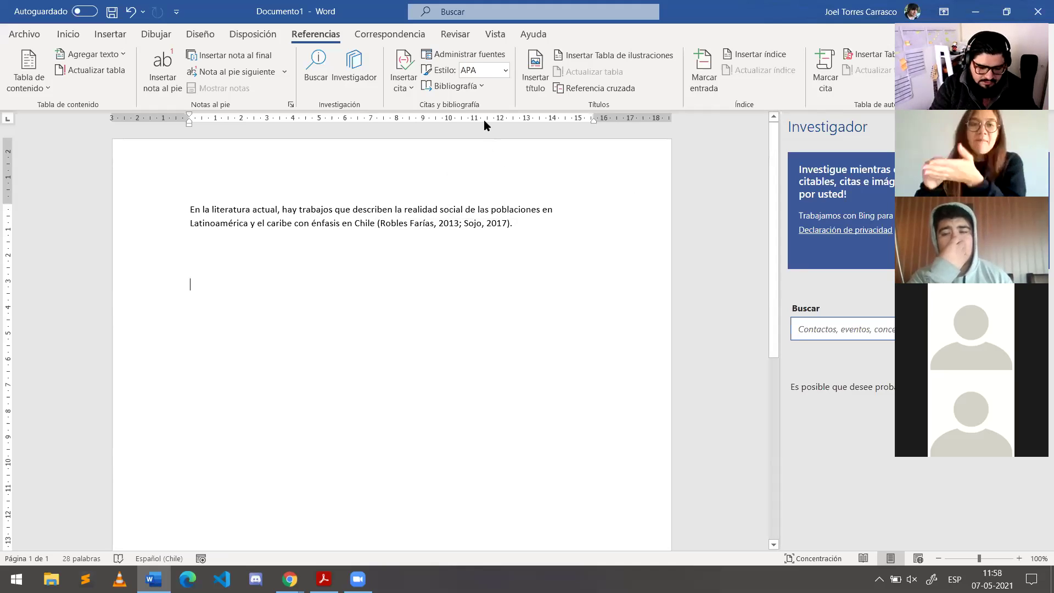
click(479, 86)
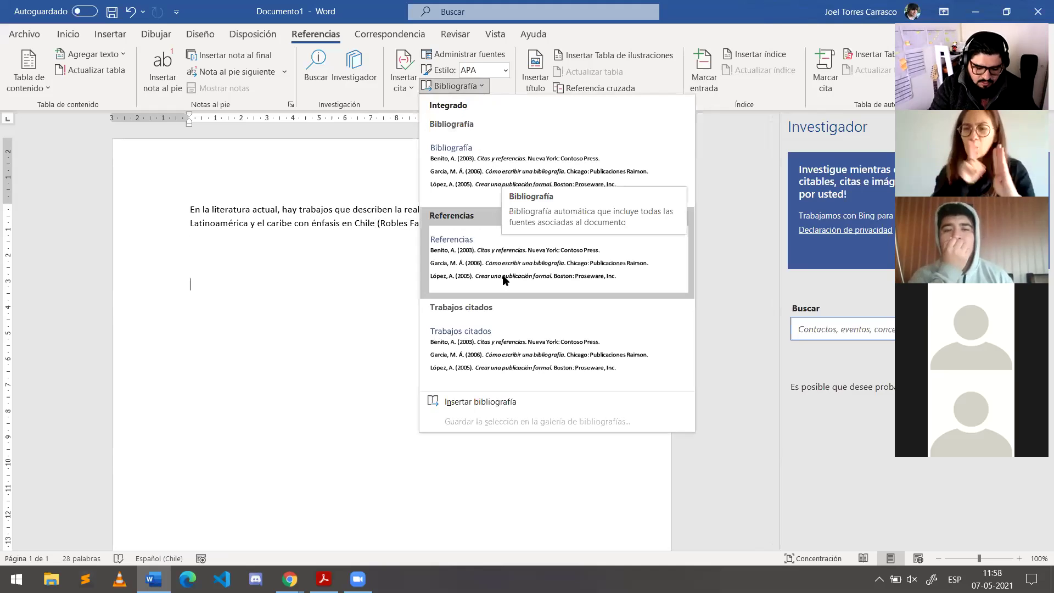
click(509, 171)
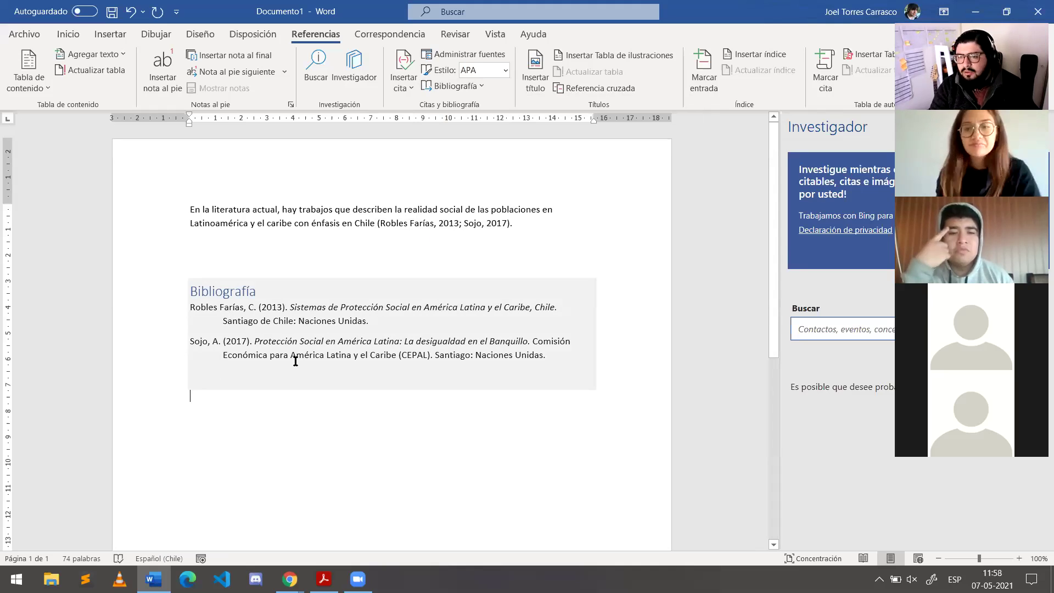
Step: Try to find a citation style starting with "Vanc" and clear the entered style name
click(506, 70)
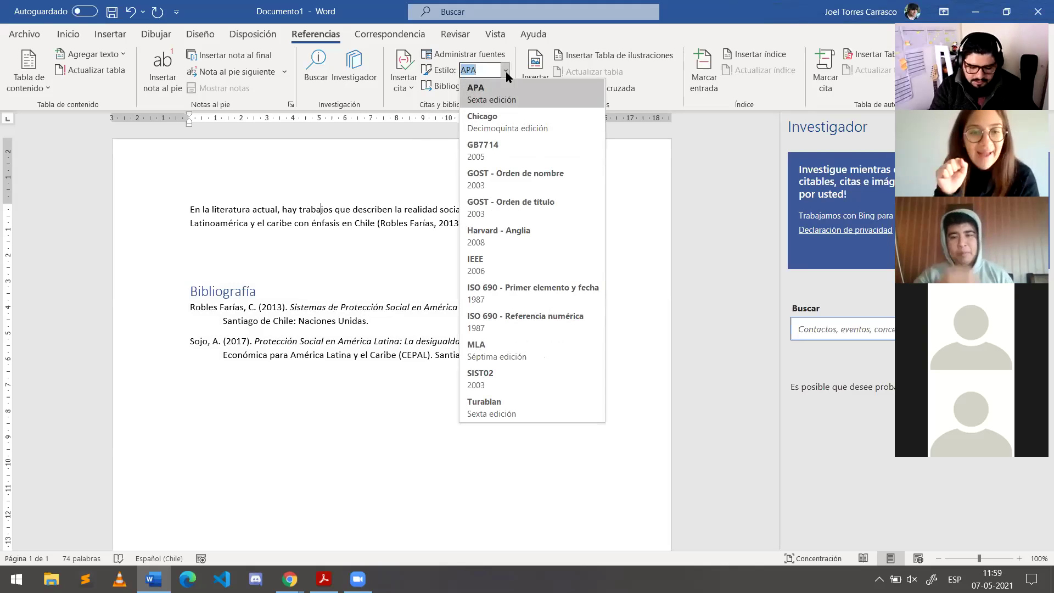
click(485, 72)
key(BackSpace)
key(BackSpace)
key(BackSpace)
text(Van)
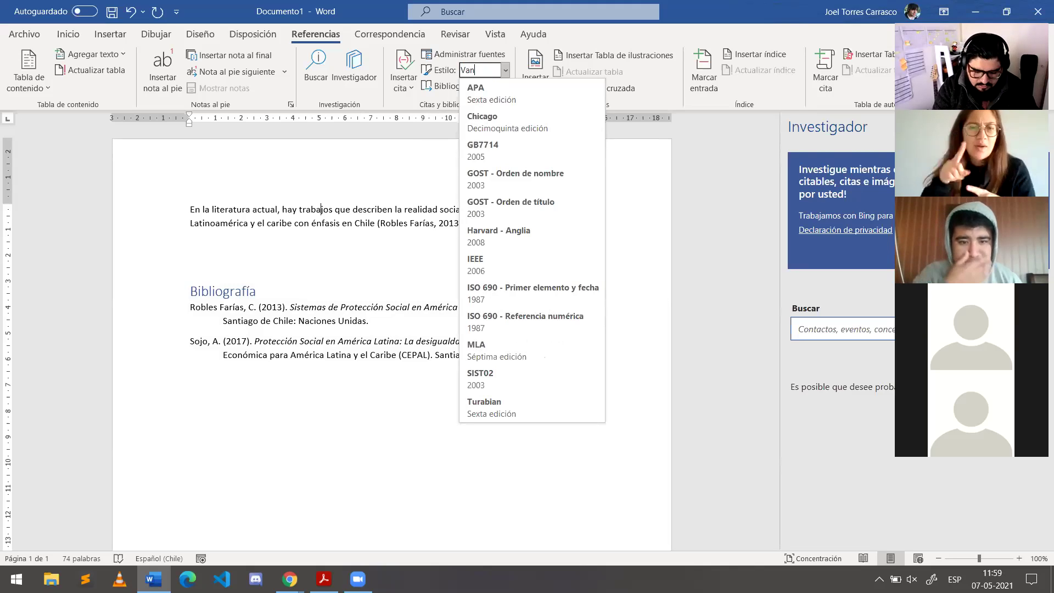
text(c)
key(BackSpace)
key(BackSpace)
key(BackSpace)
key(BackSpace)
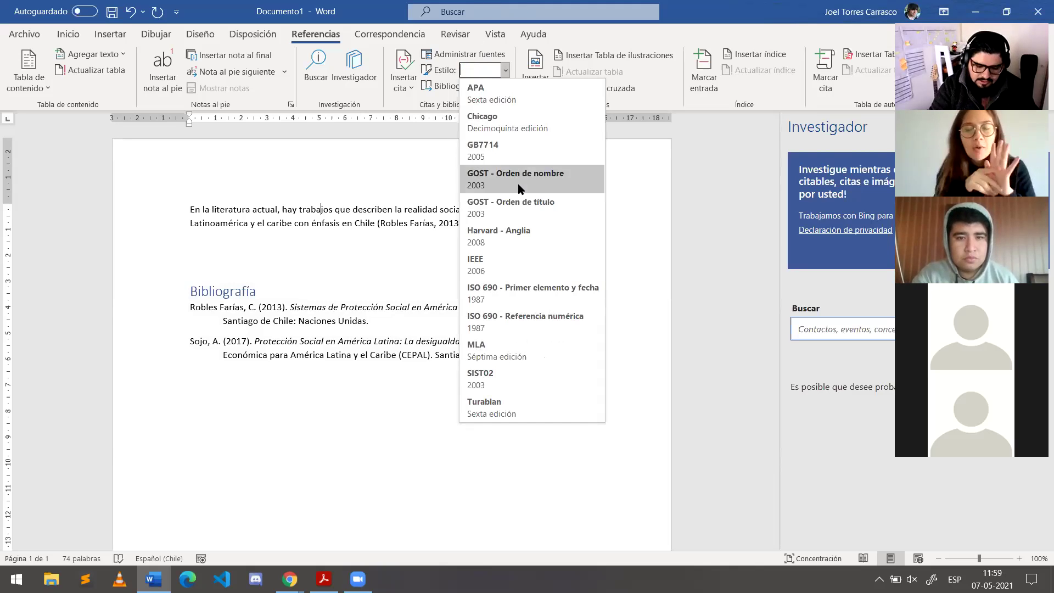
Step: Change the citation style to IEEE and select the inserted bibliography
click(505, 260)
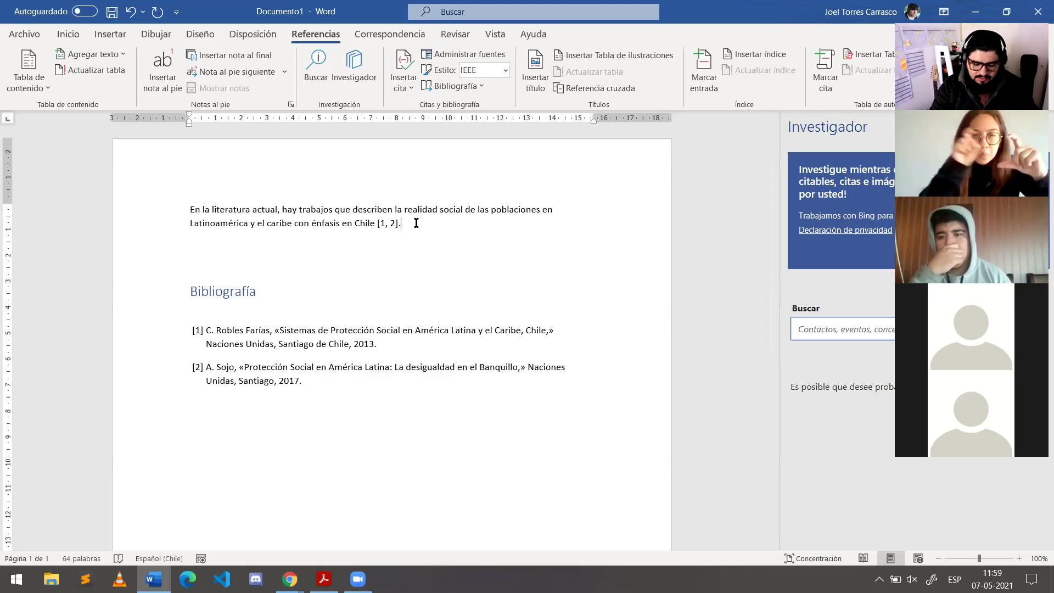
click(389, 379)
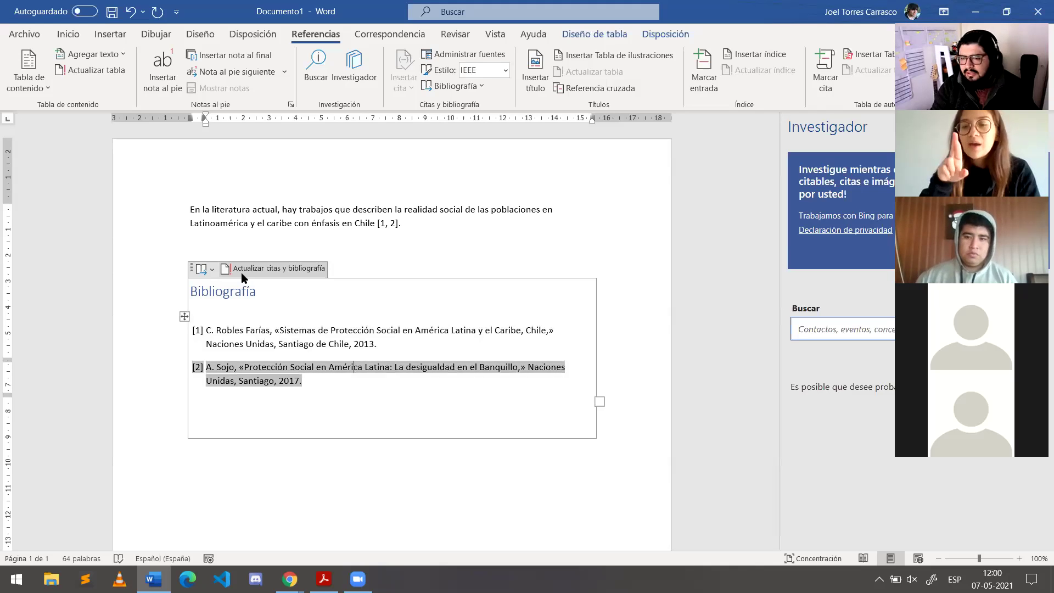
Step: Switch to Chrome and show the image results of the Google search for "protección social en america latina santiago: naciones Unidas"
click(340, 256)
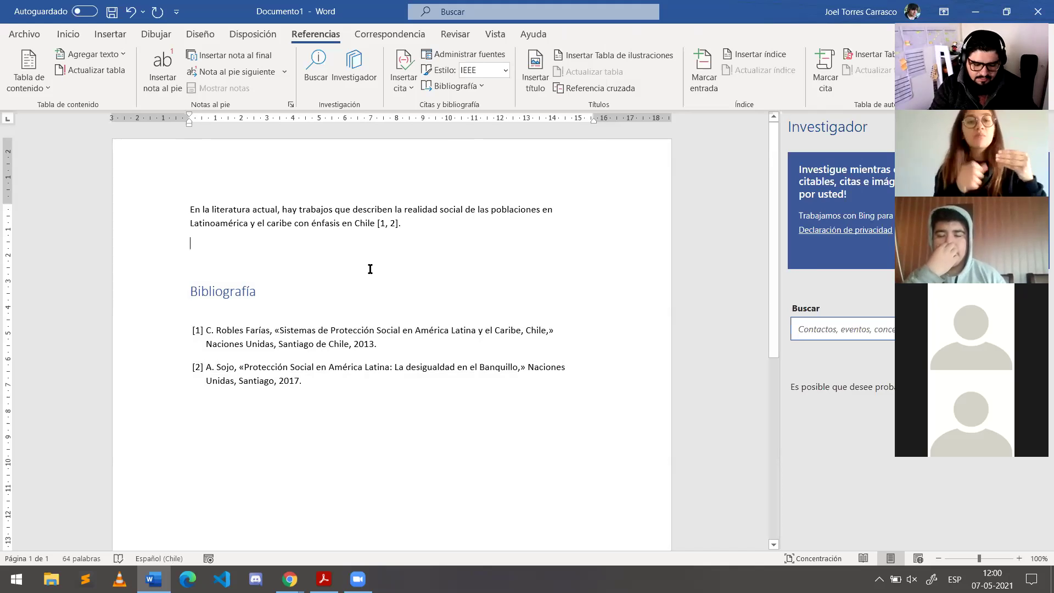
key(alt+Tab)
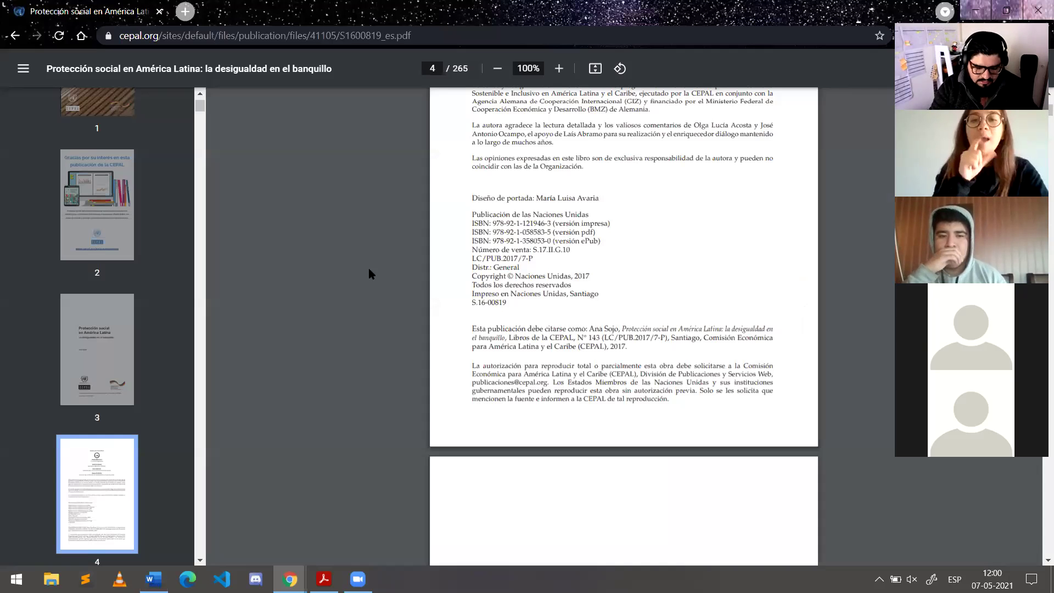
scroll(285, 313, up, 20)
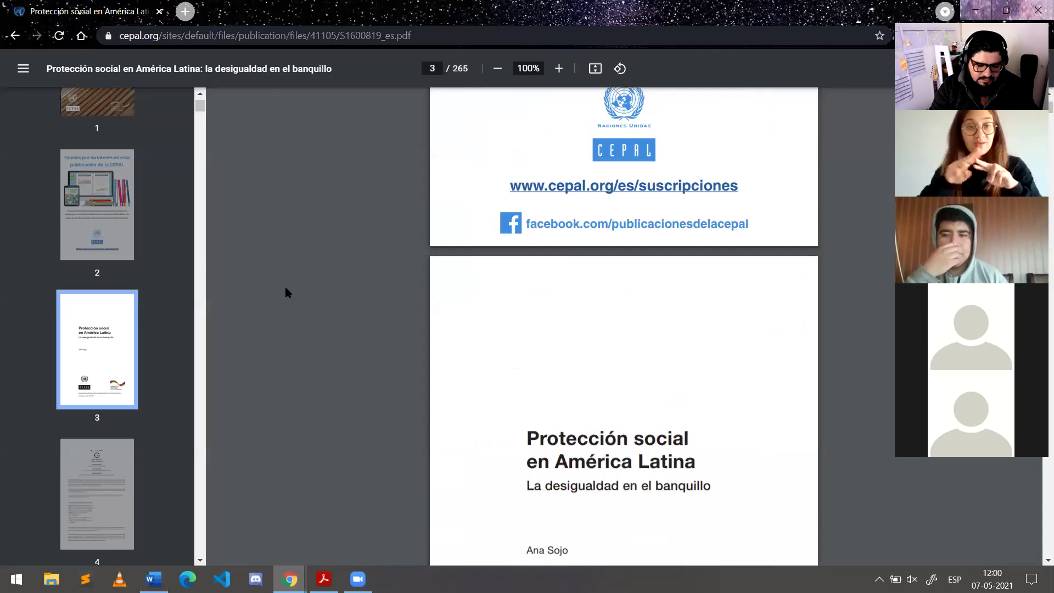
click(15, 35)
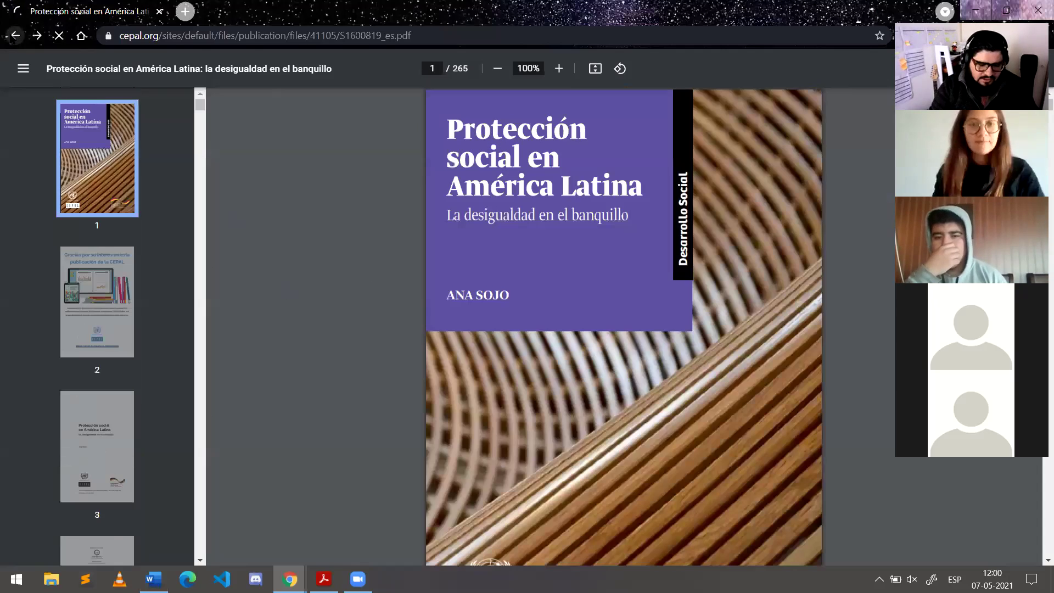
click(15, 35)
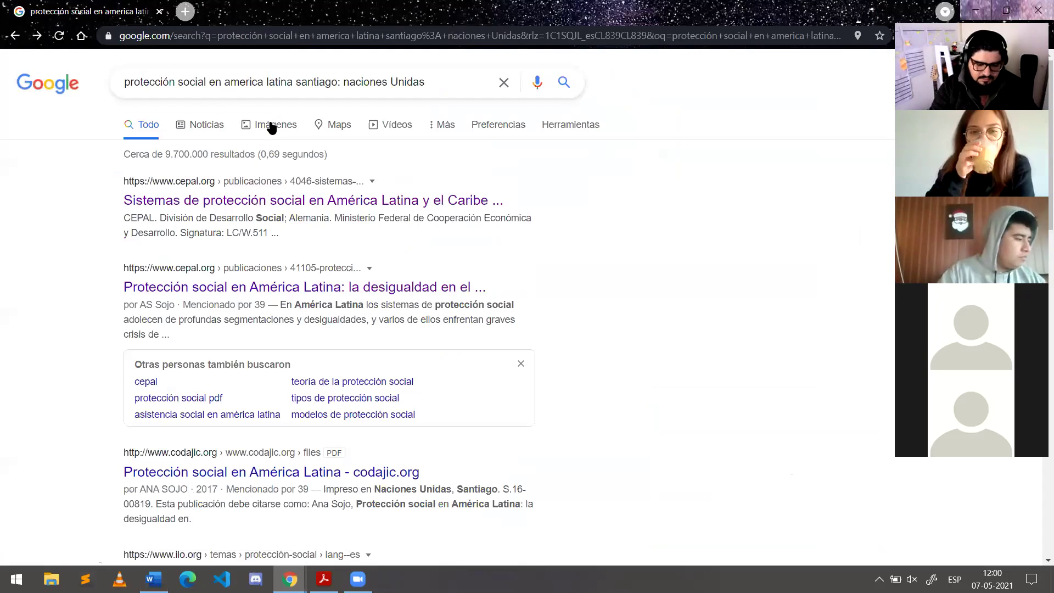
click(270, 125)
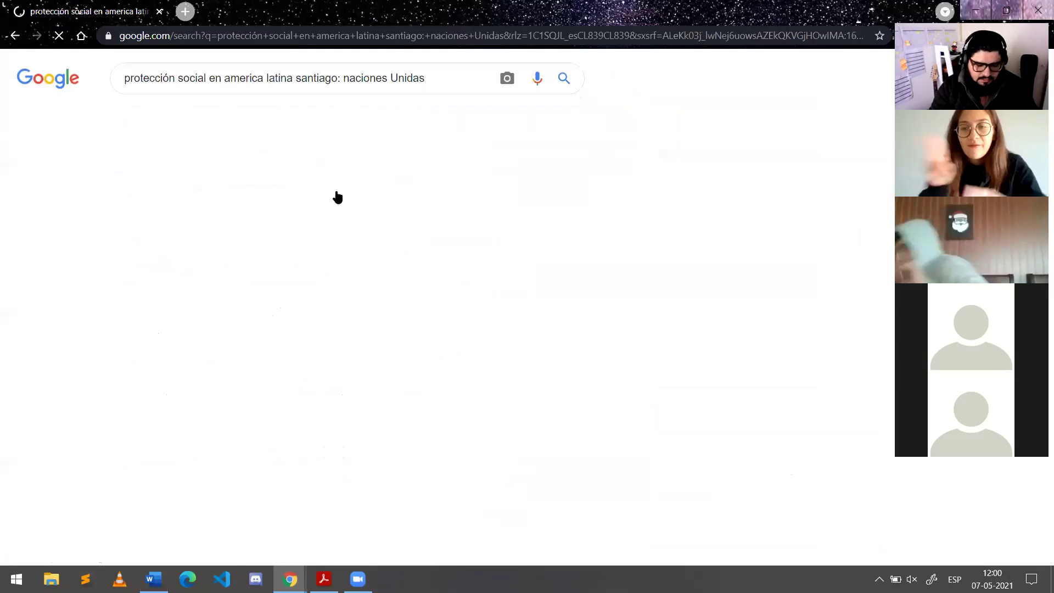
scroll(377, 231, down, 1)
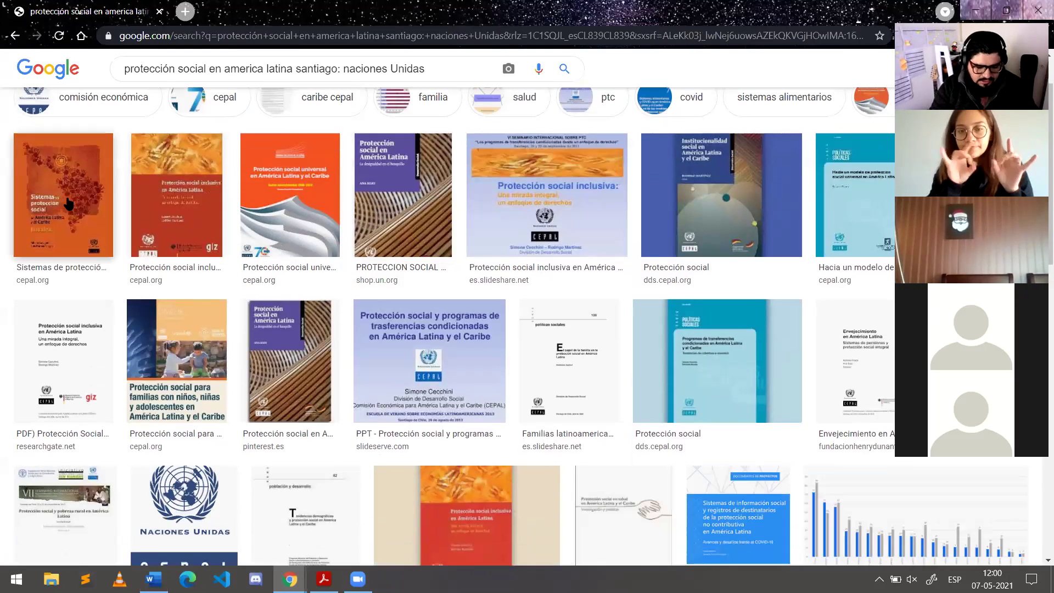
Step: Copy the orange "Sistemas de protección social" cover image and paste it into the Word document below the cited paragraph
click(67, 203)
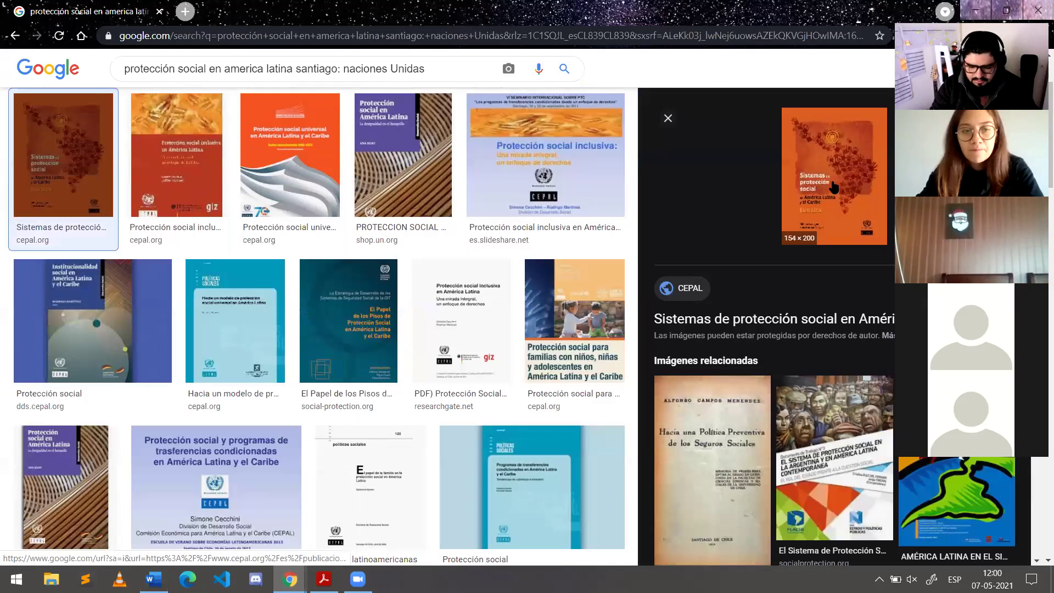
right_click(798, 194)
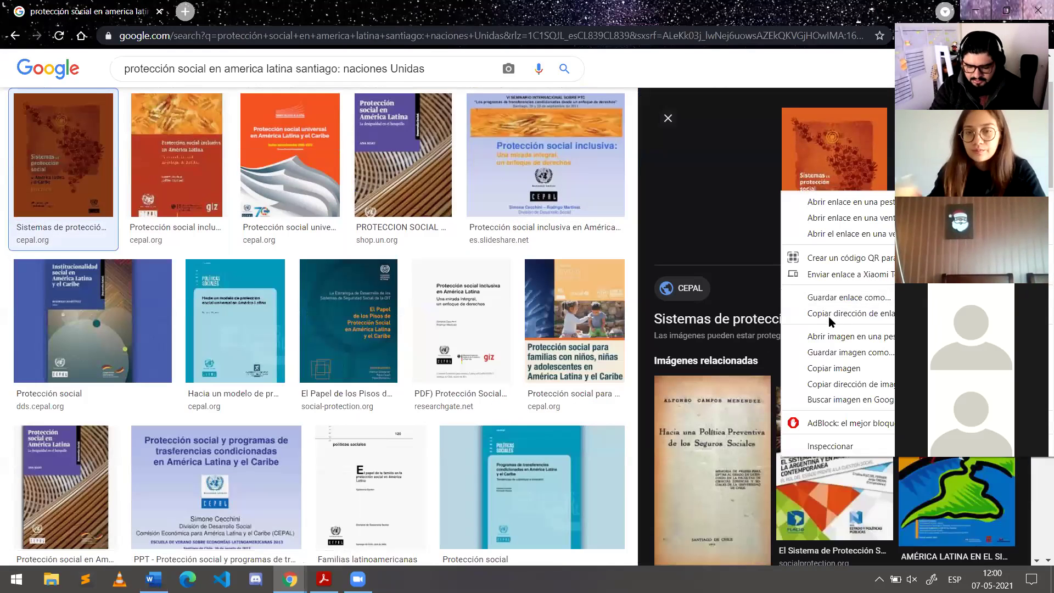
click(826, 368)
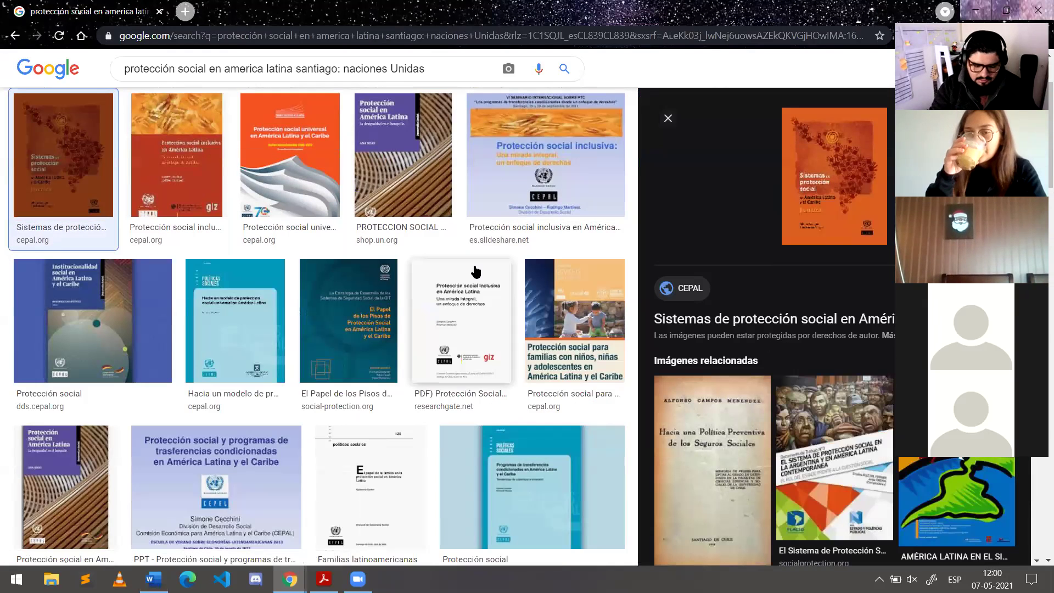
key(alt+Tab)
key(ctrl+v)
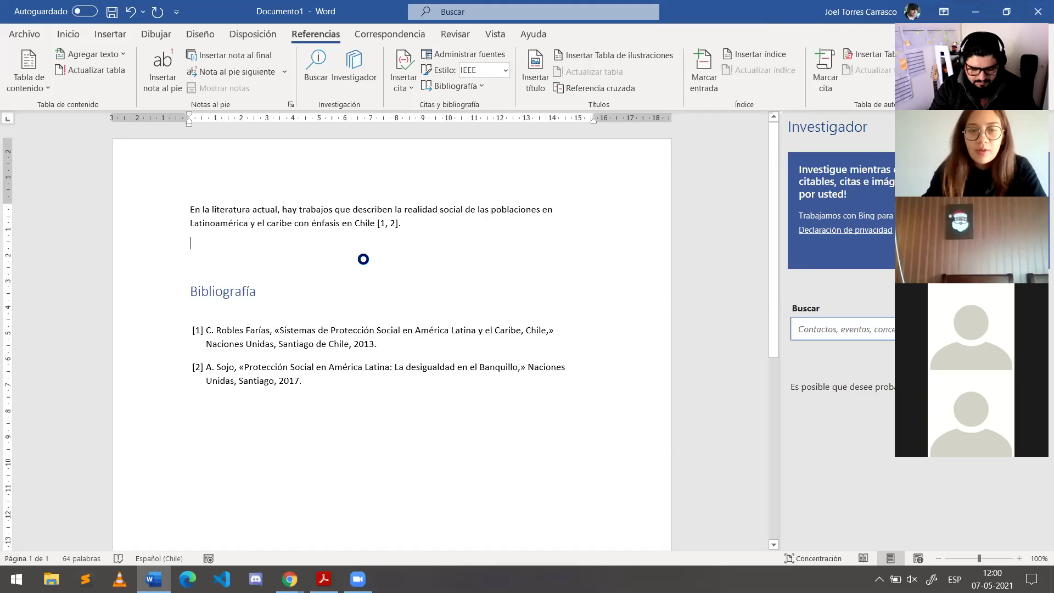
click(258, 313)
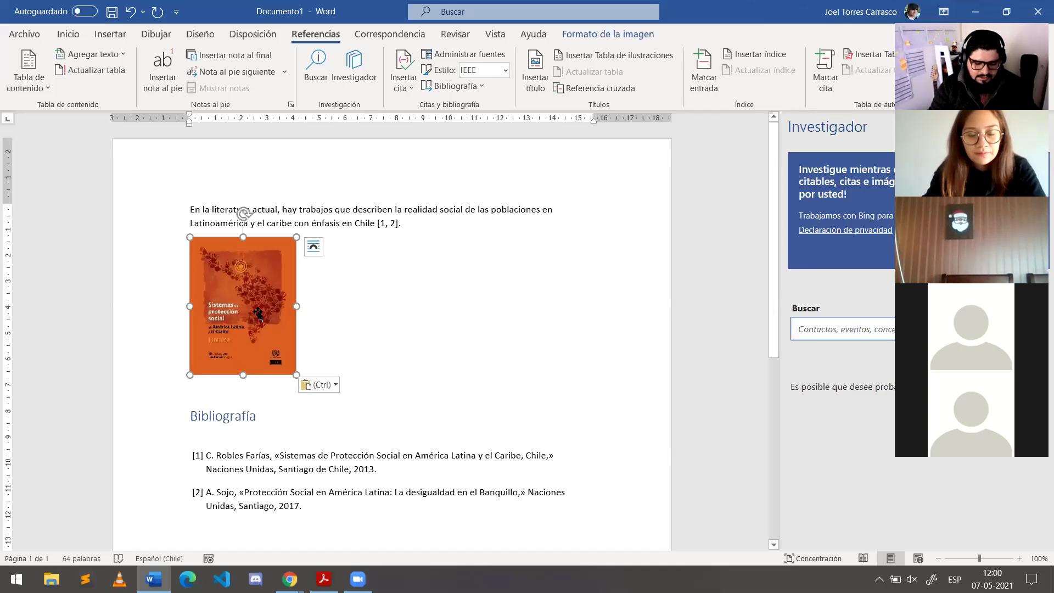
Step: Add blank lines below the cover image and write "Este es el libro mencionado." there
click(348, 372)
key(Return)
key(Return)
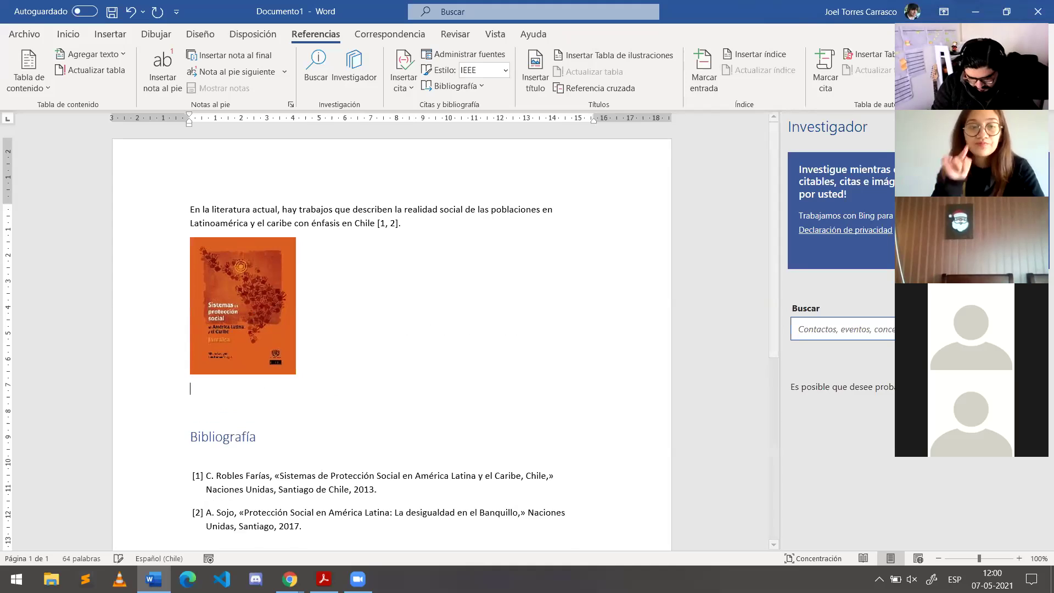
text(Este e)
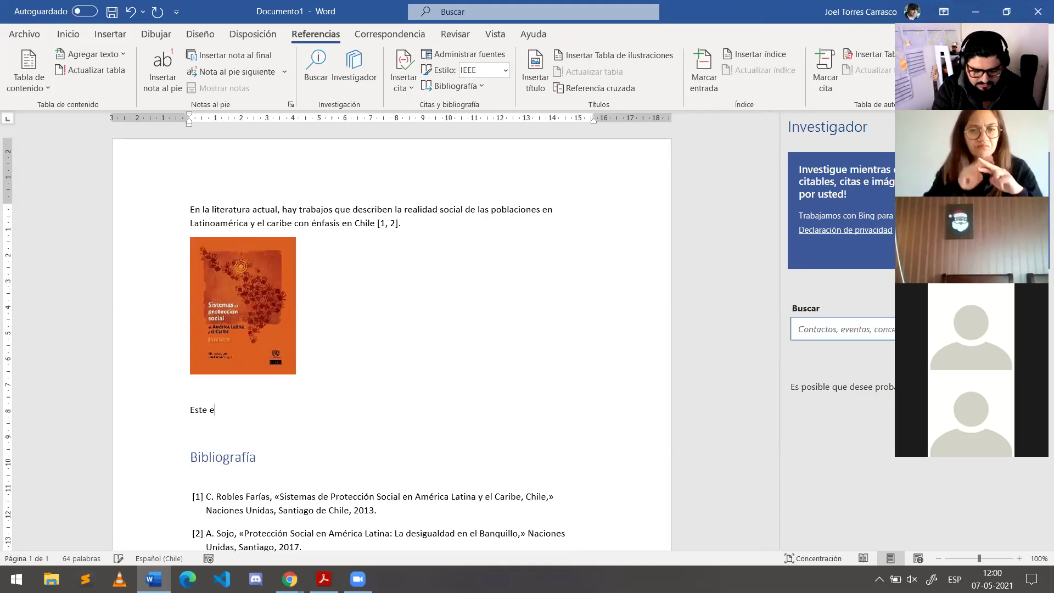
text(s el libro )
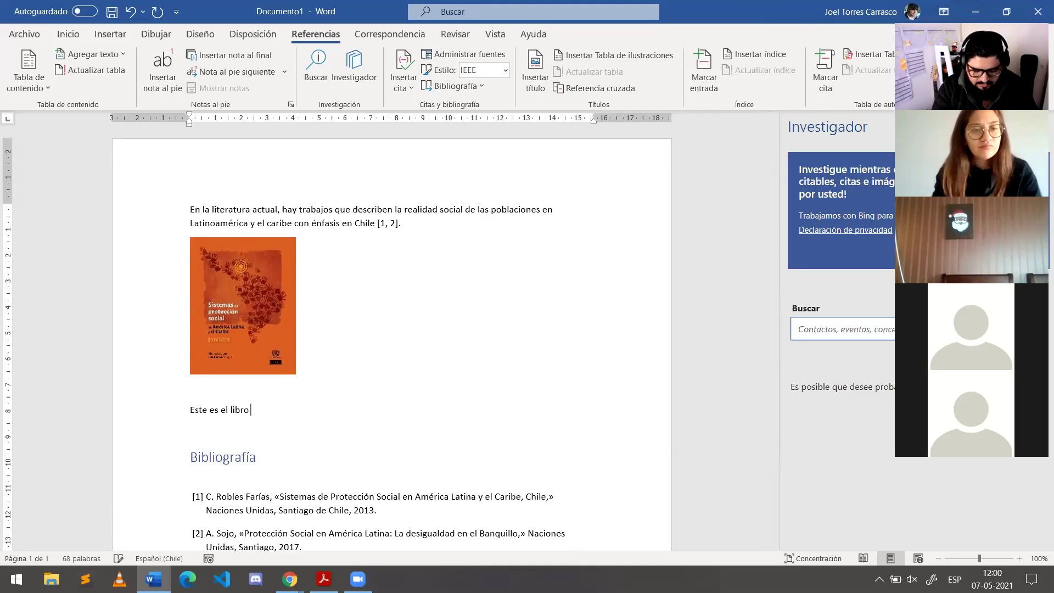
text(mencionado.)
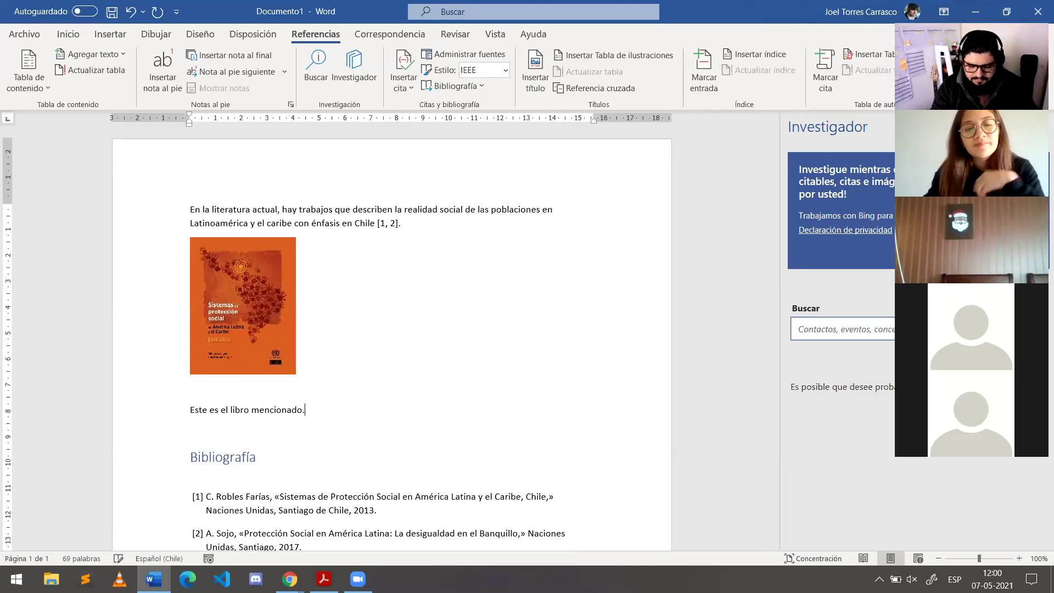
click(233, 295)
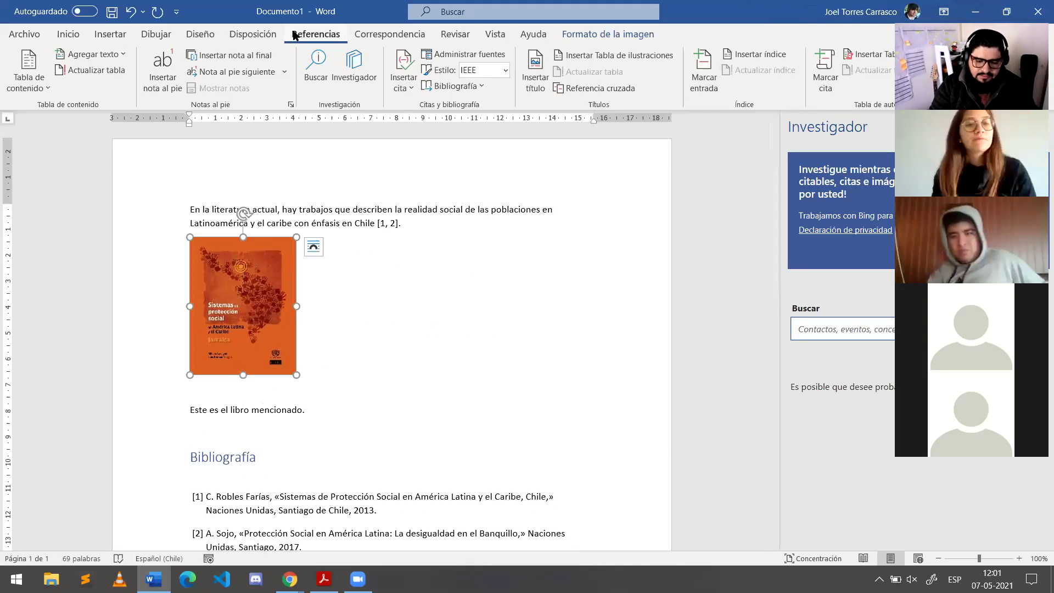
click(710, 82)
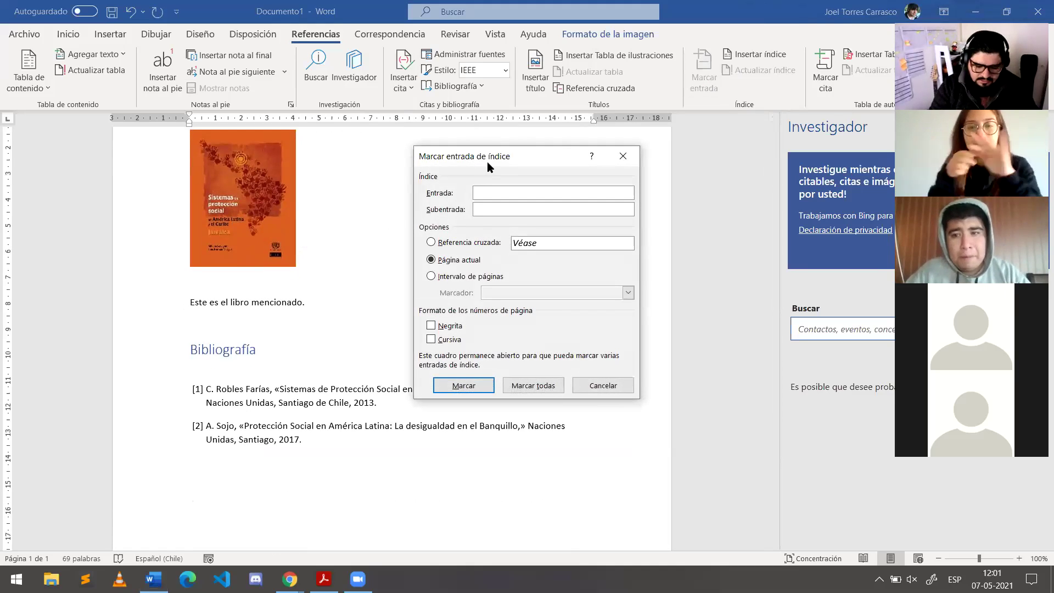
drag(486, 162, 505, 152)
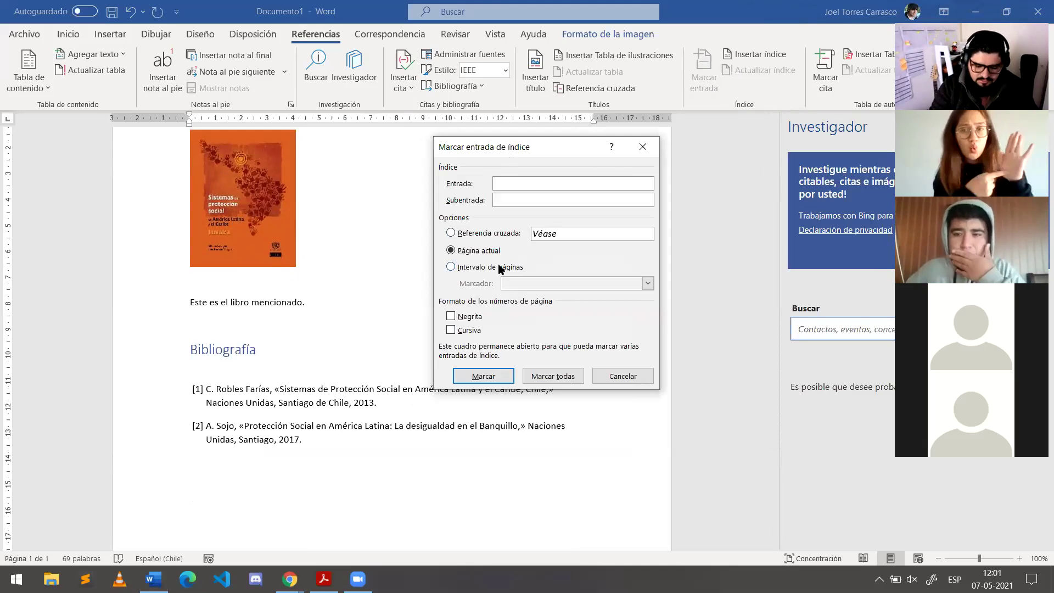
click(643, 145)
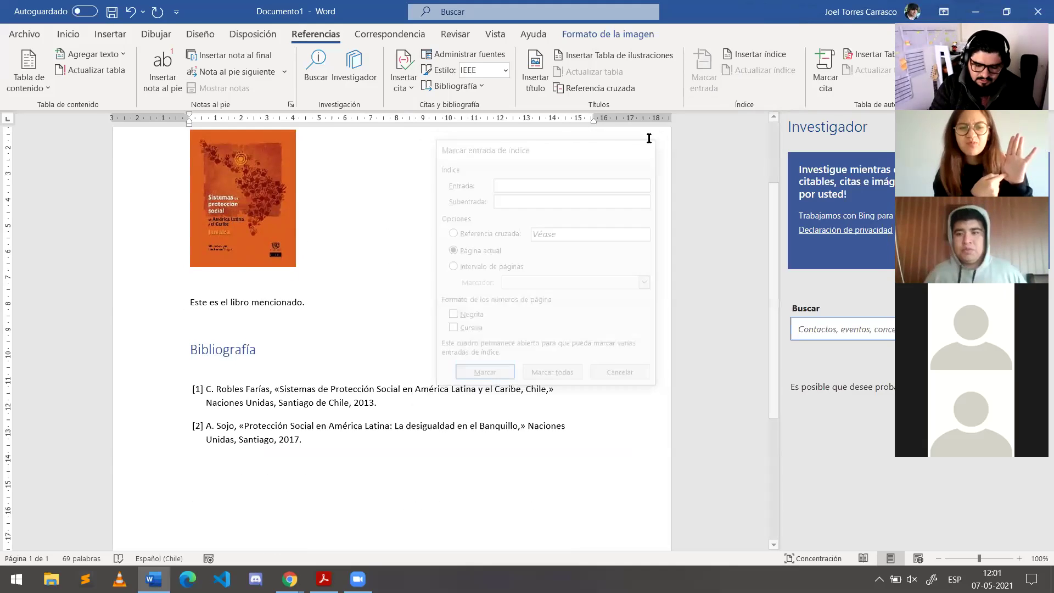
right_click(283, 182)
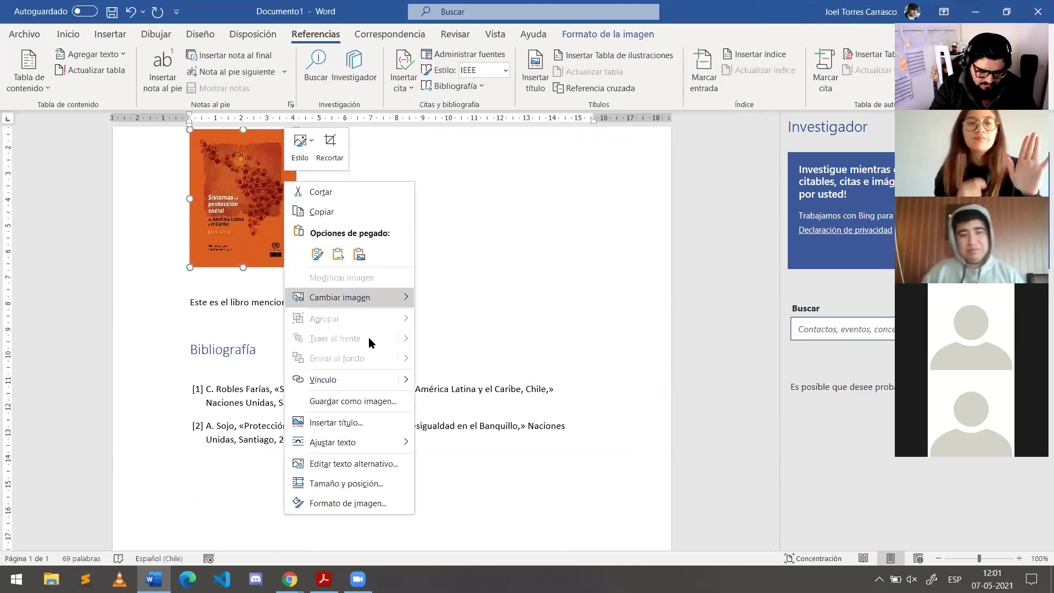
click(382, 464)
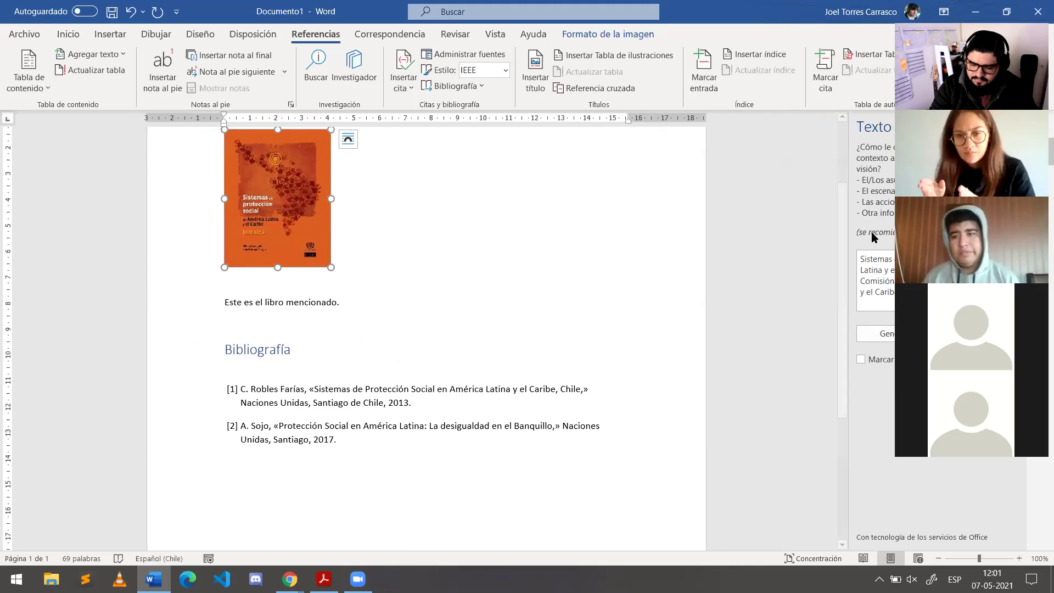
Step: Start a caption for the cover image with the label "Figura" and the position "Encima de la selección"
right_click(305, 172)
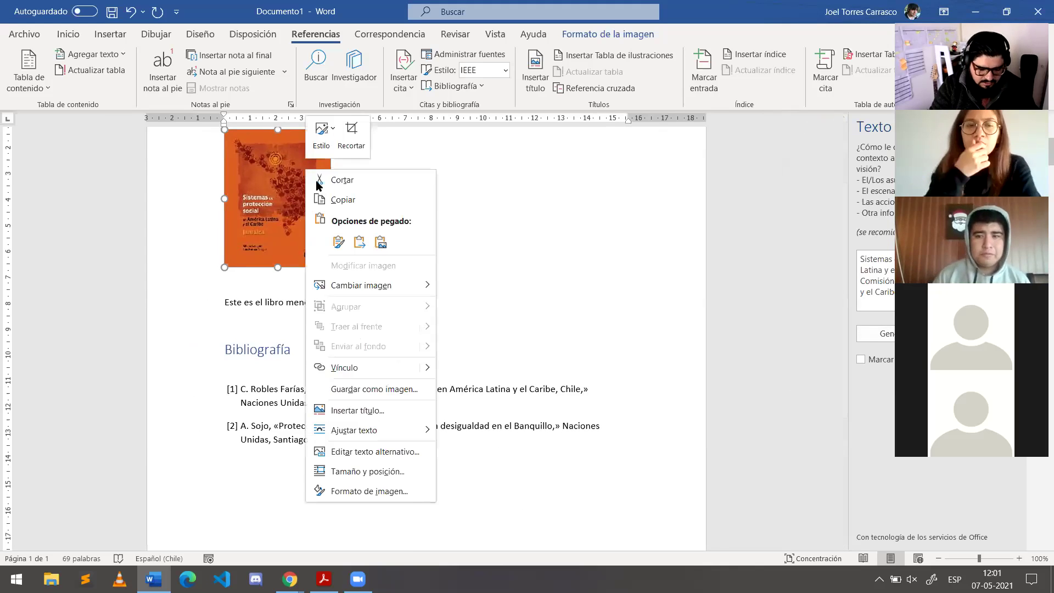
click(384, 413)
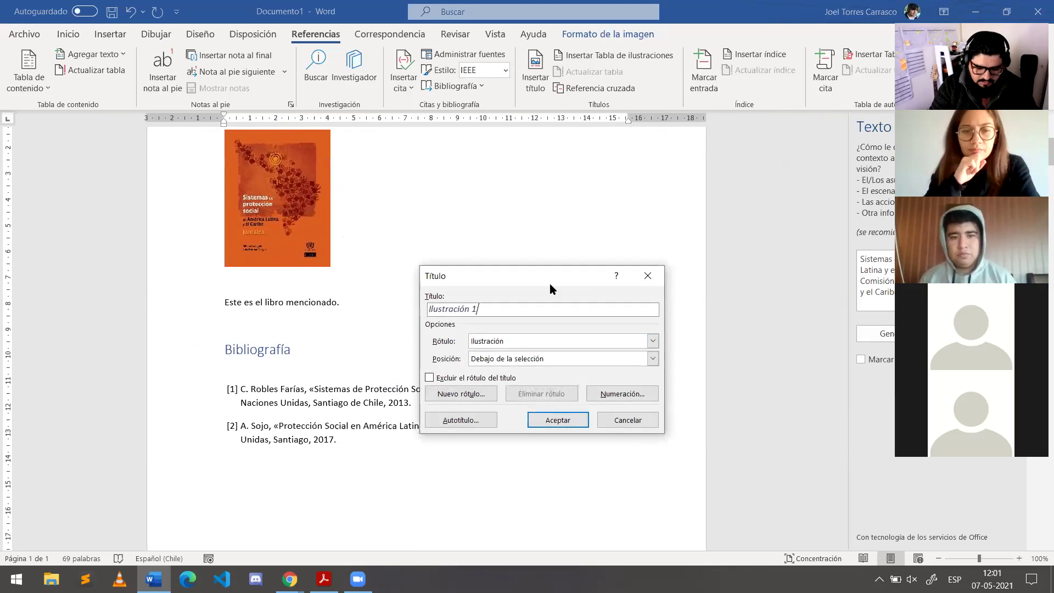
drag(549, 275, 545, 167)
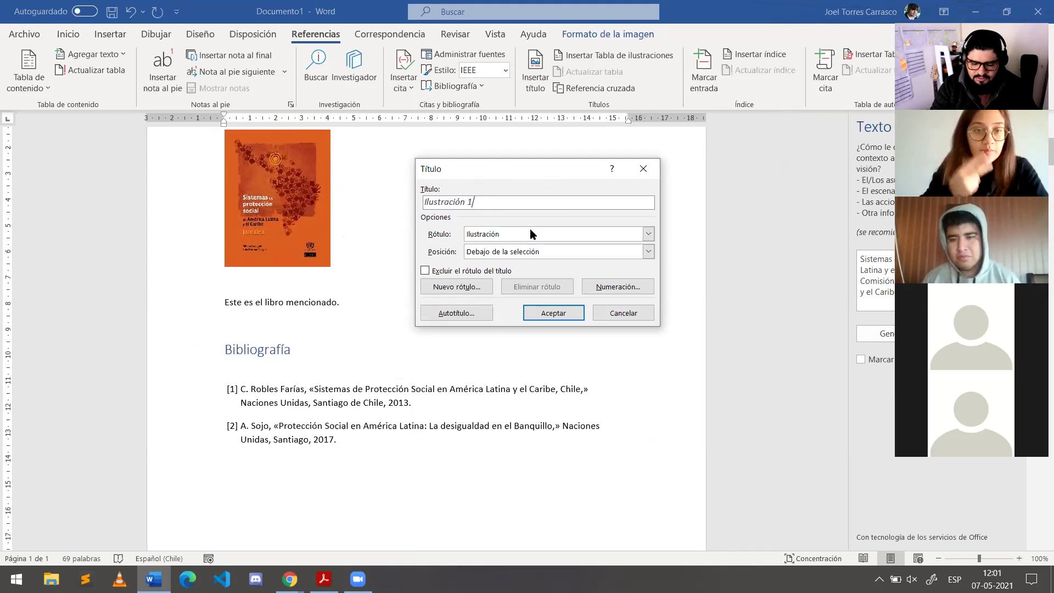
click(647, 234)
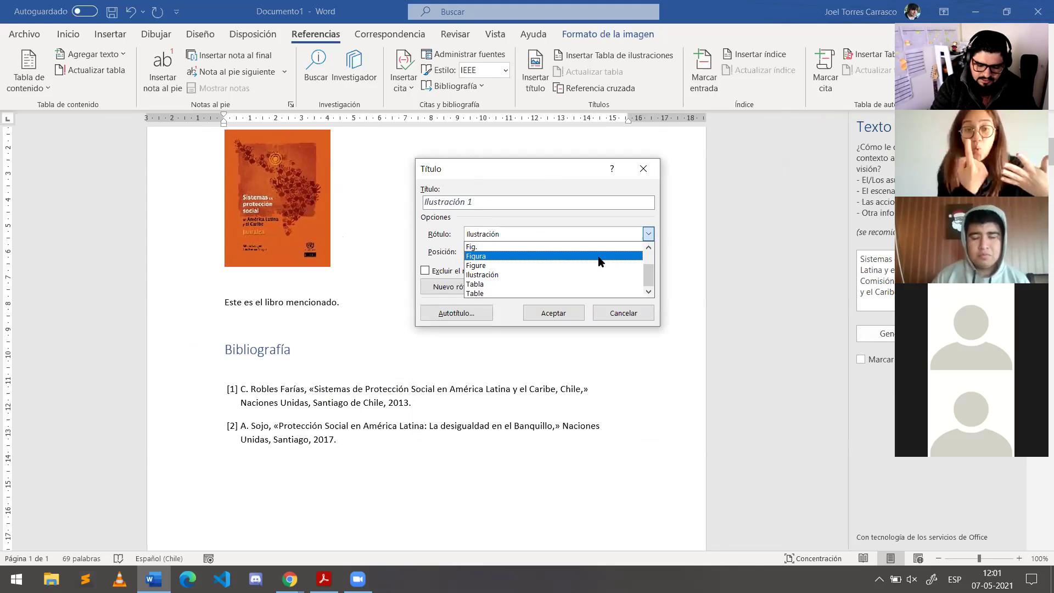
click(600, 257)
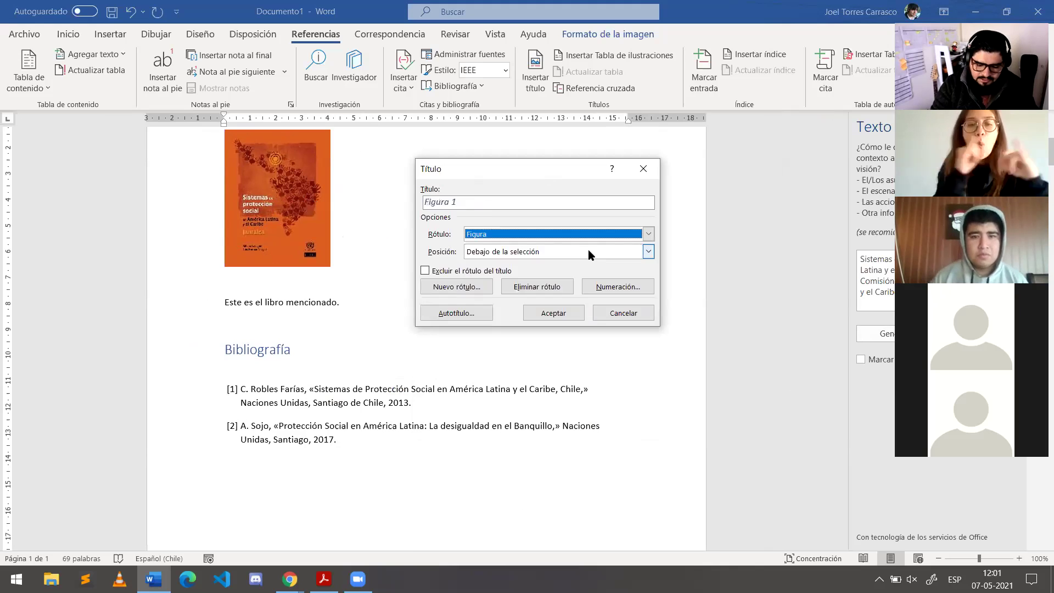
click(594, 251)
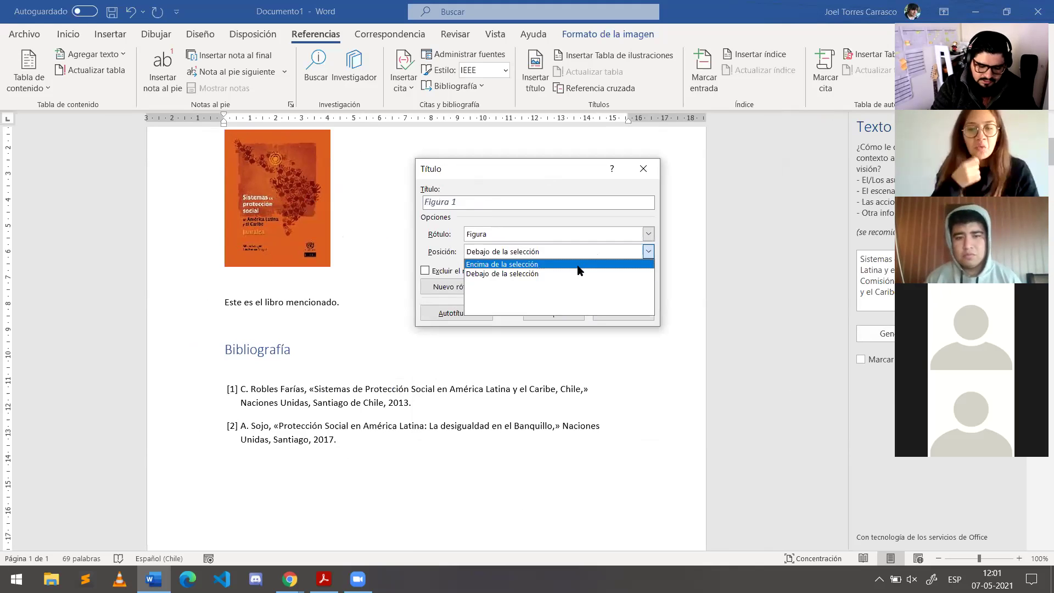
click(577, 266)
Step: Complete the caption as "Figura 1 Portada del Libro de Sistemas de Protección Social" and insert it
click(509, 201)
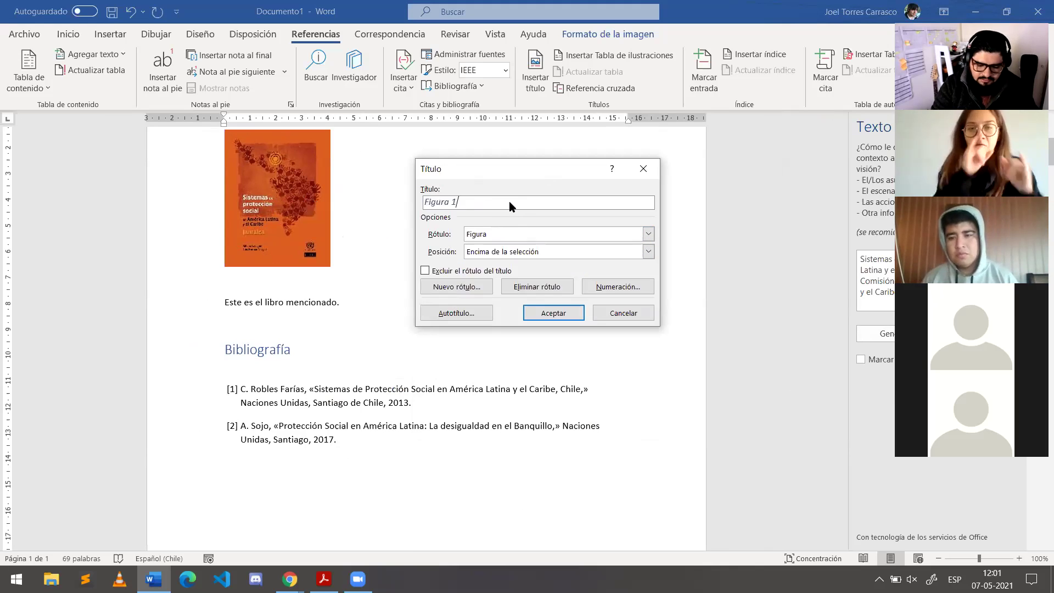
text(Portada del Libro )
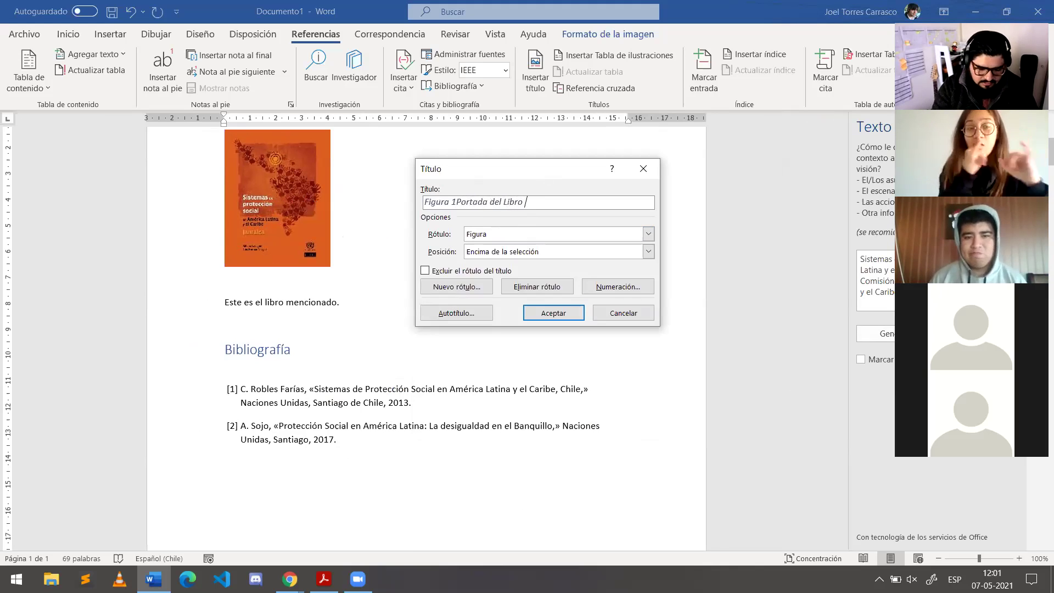
text(de Sistemas )
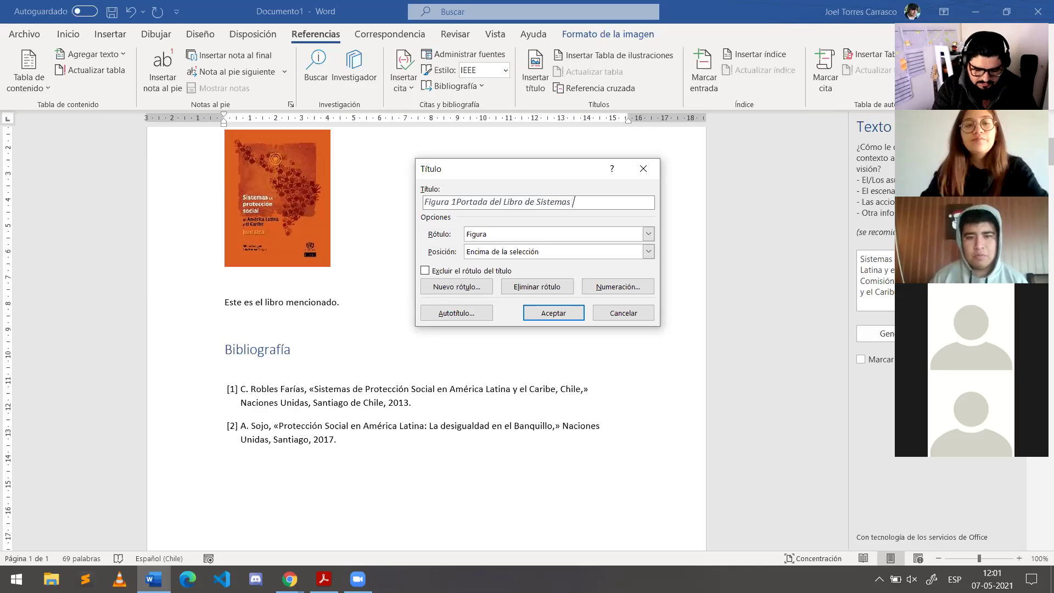
text(de Prote)
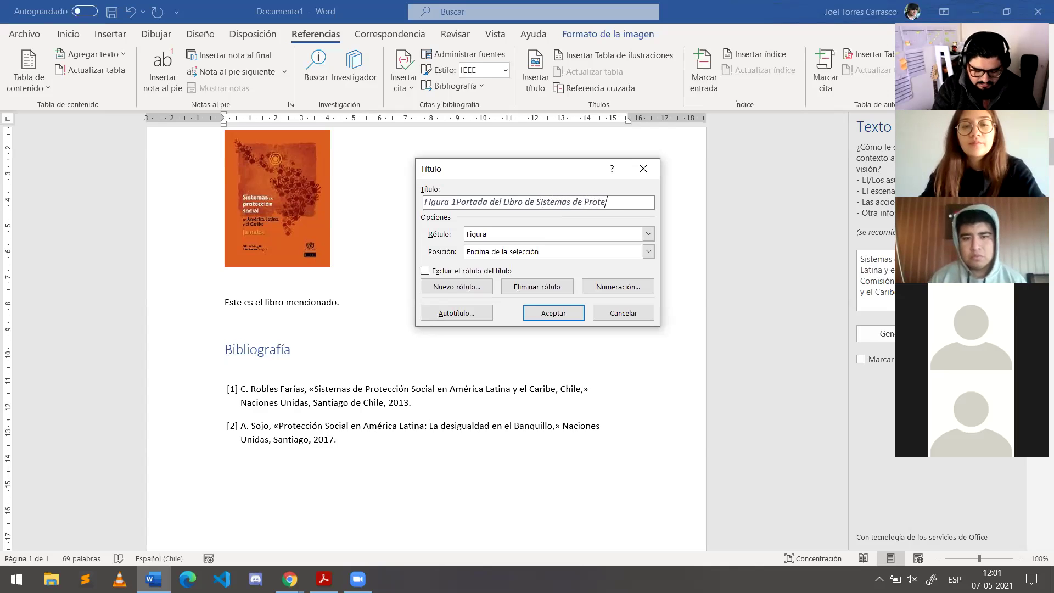
text(cción Social)
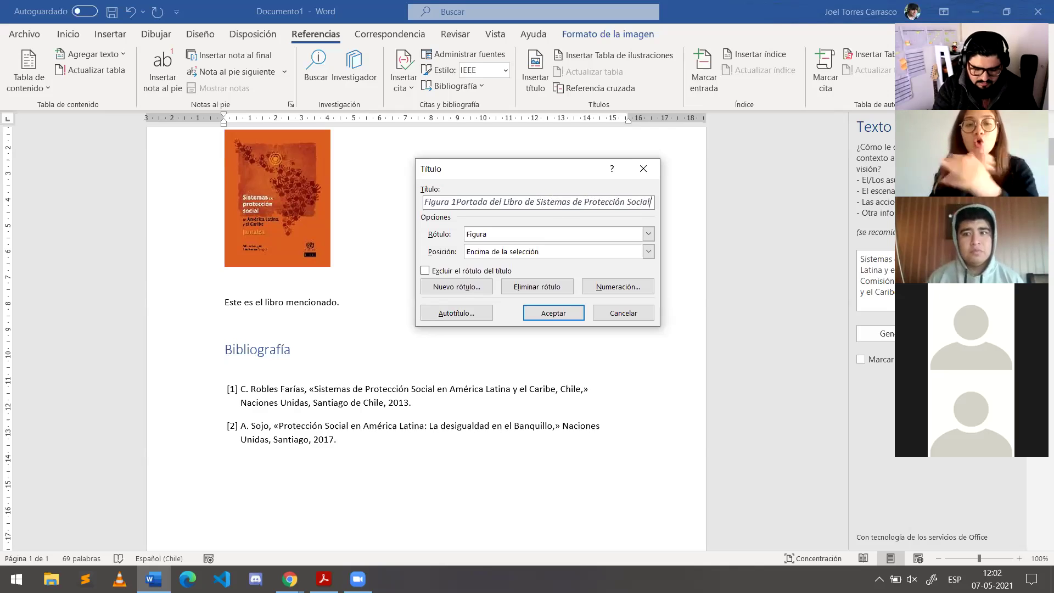
click(456, 202)
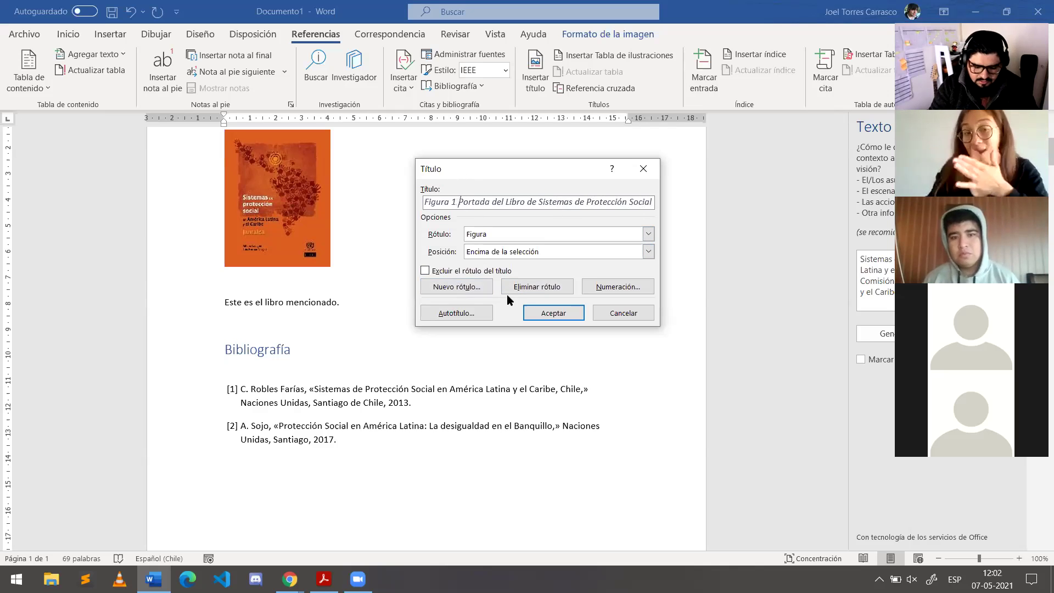
click(538, 316)
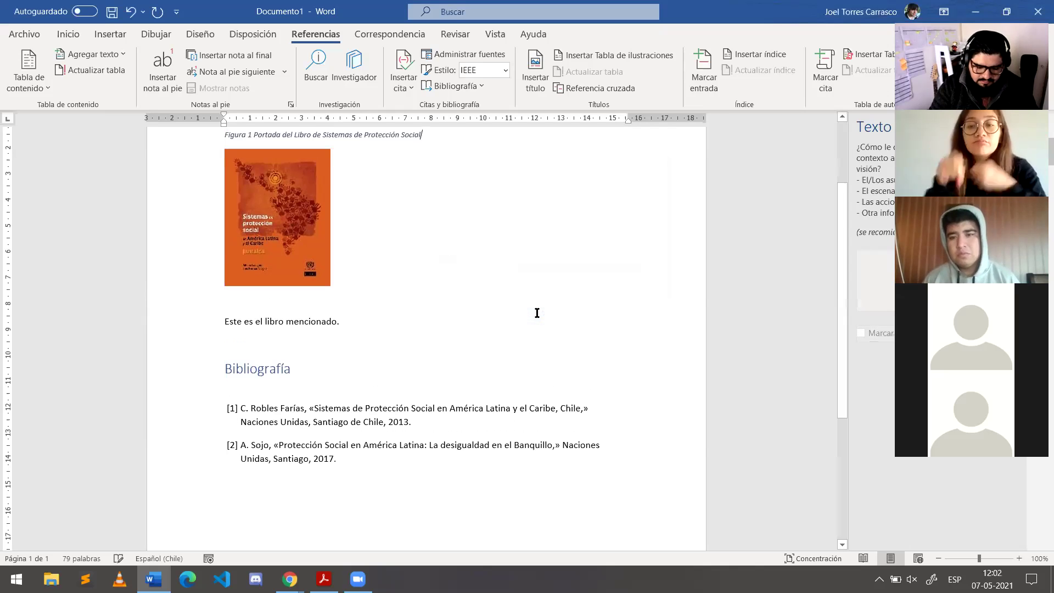
Step: Center the caption "Figura 1 Portada del Libro de Sistemas de Protección Social" and the cover image beneath it
click(260, 134)
click(252, 176)
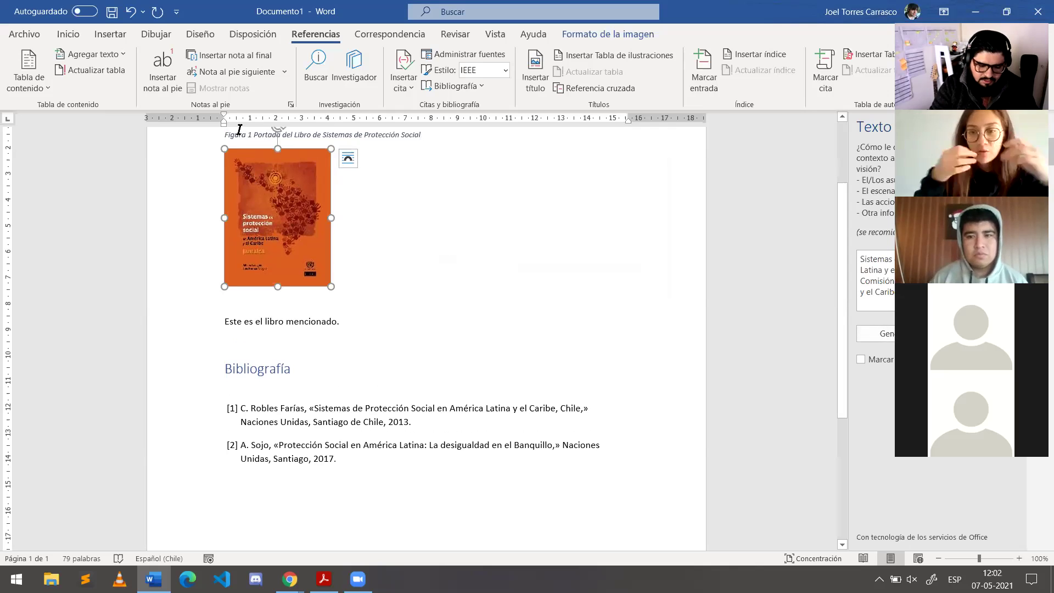
click(238, 130)
drag(226, 135, 357, 202)
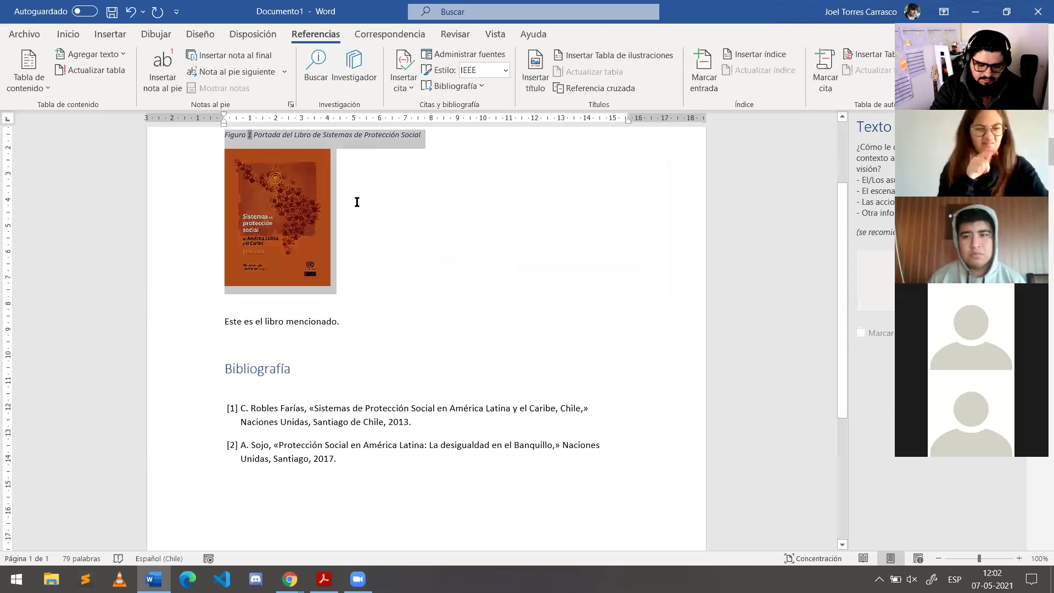
click(77, 37)
click(348, 83)
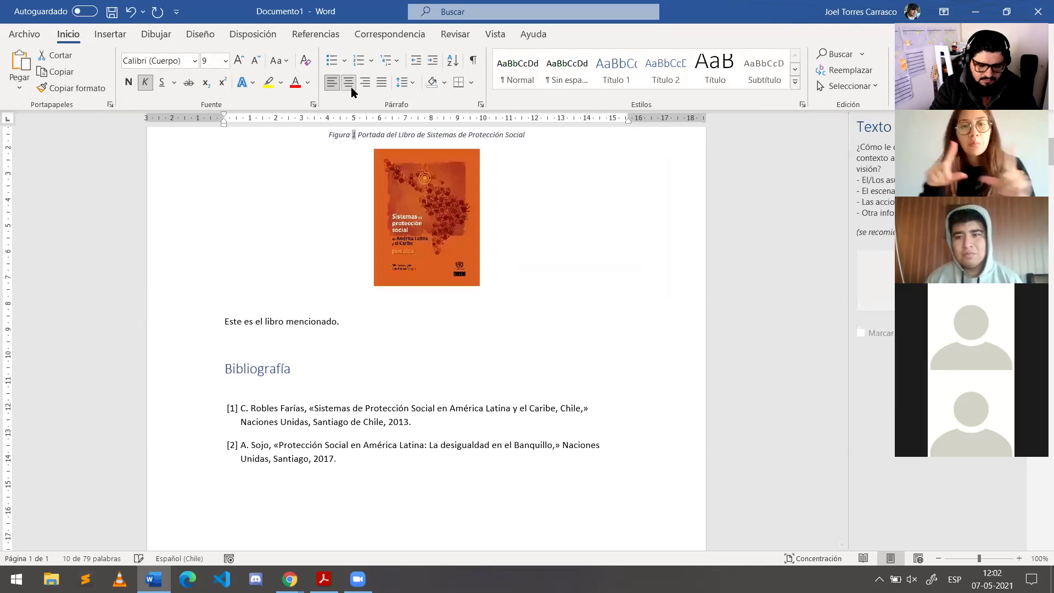
click(413, 192)
click(524, 250)
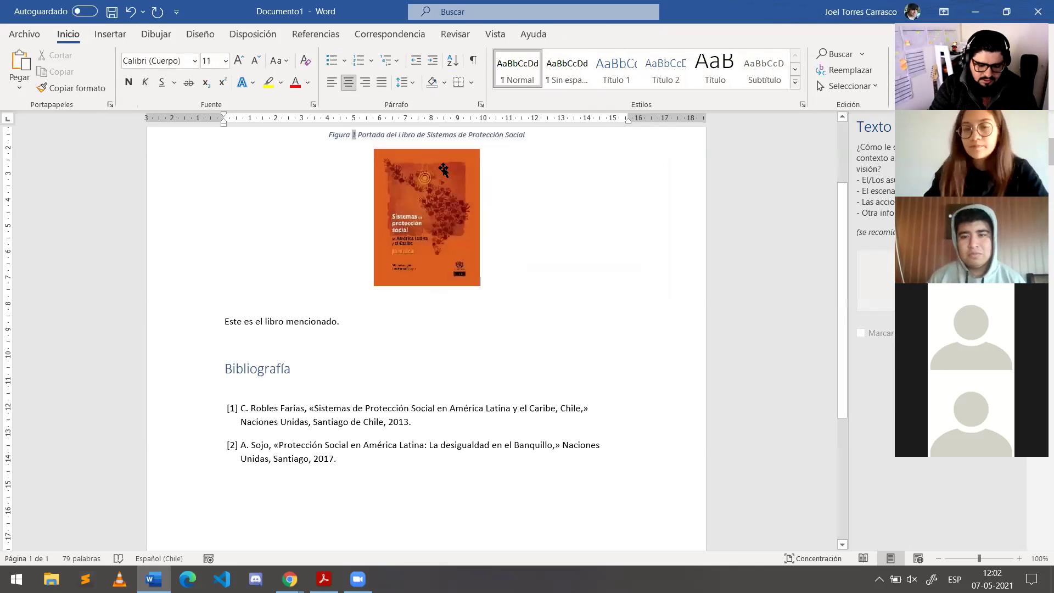
click(421, 221)
click(315, 34)
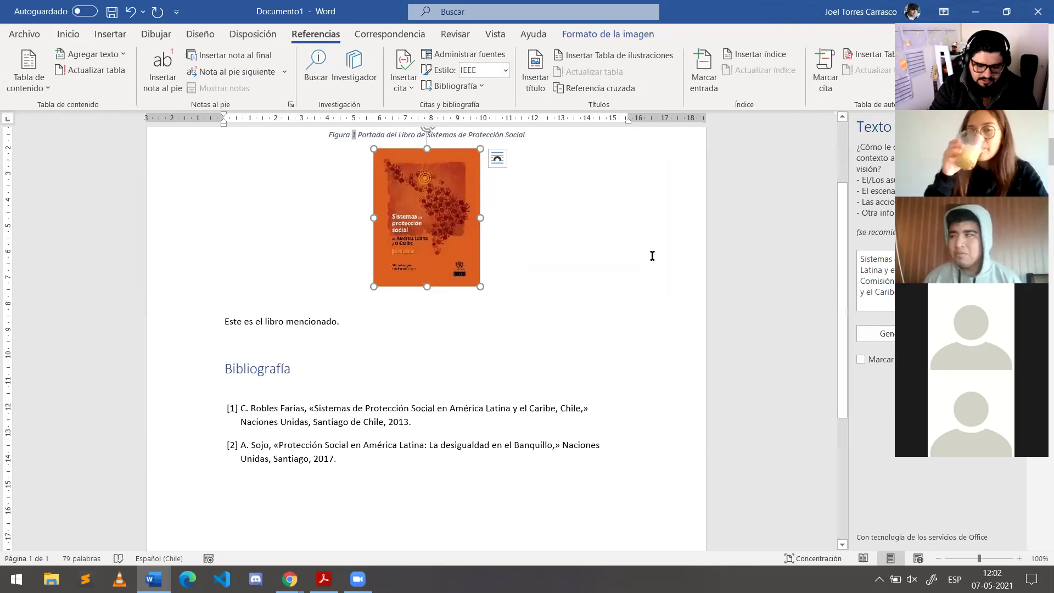
click(651, 256)
click(362, 338)
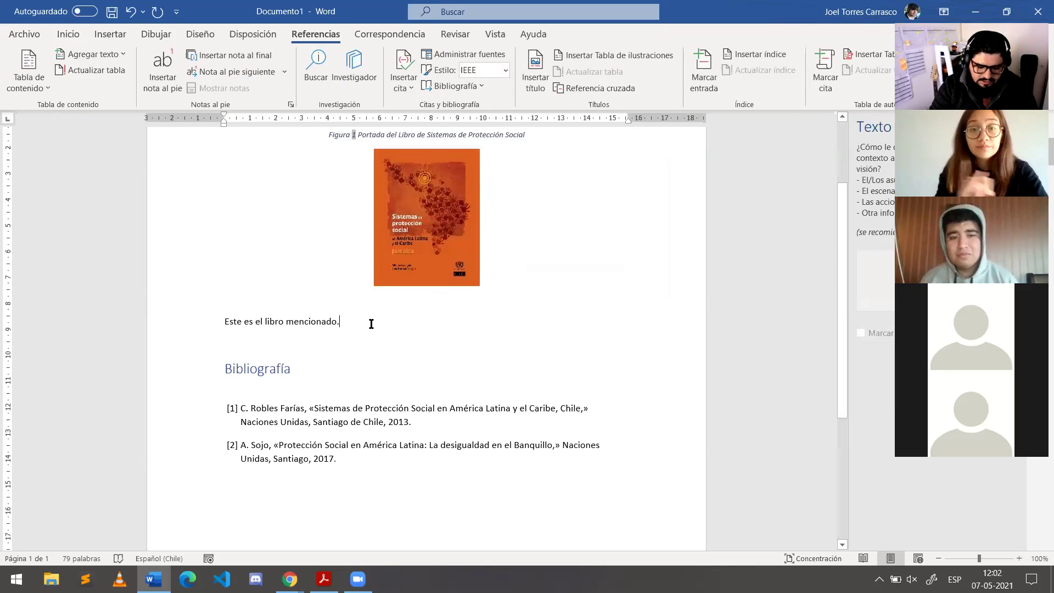
click(826, 77)
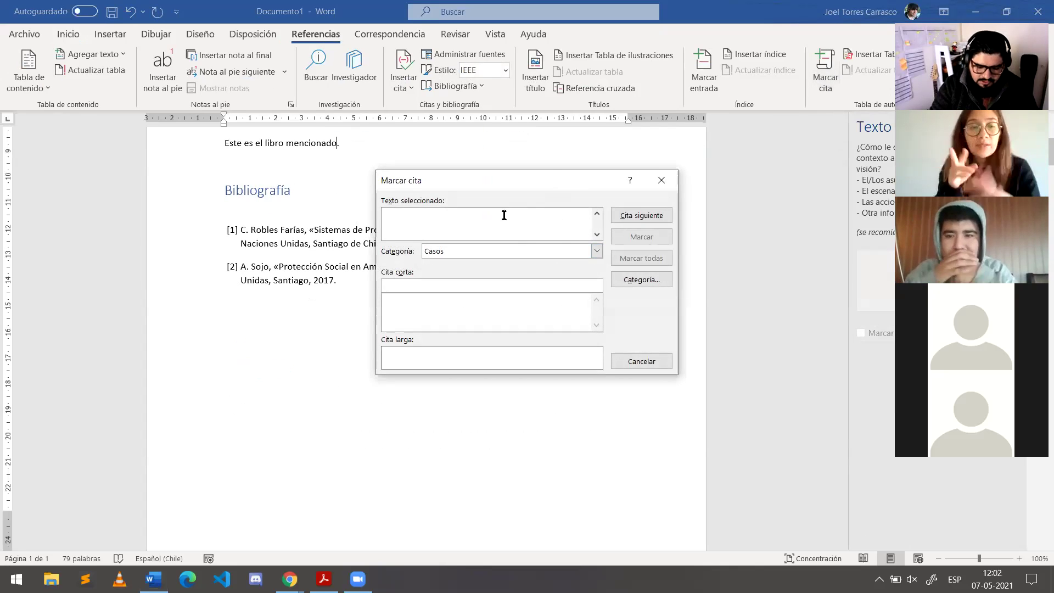
click(651, 174)
Step: Mark the cover image as an index entry named "fig1" that refers to the current page
click(426, 214)
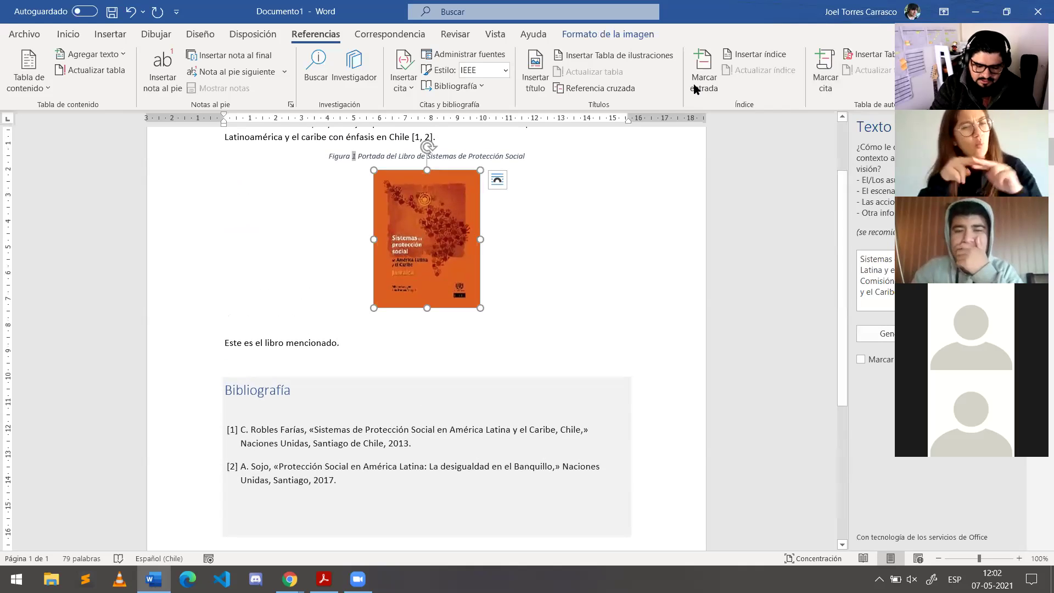
click(694, 88)
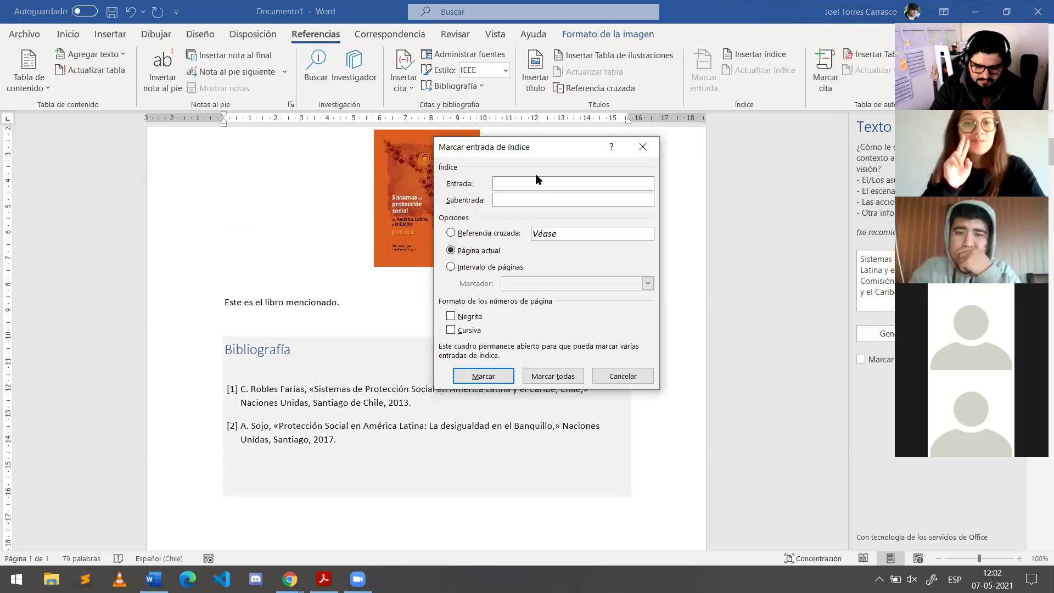
text(fi)
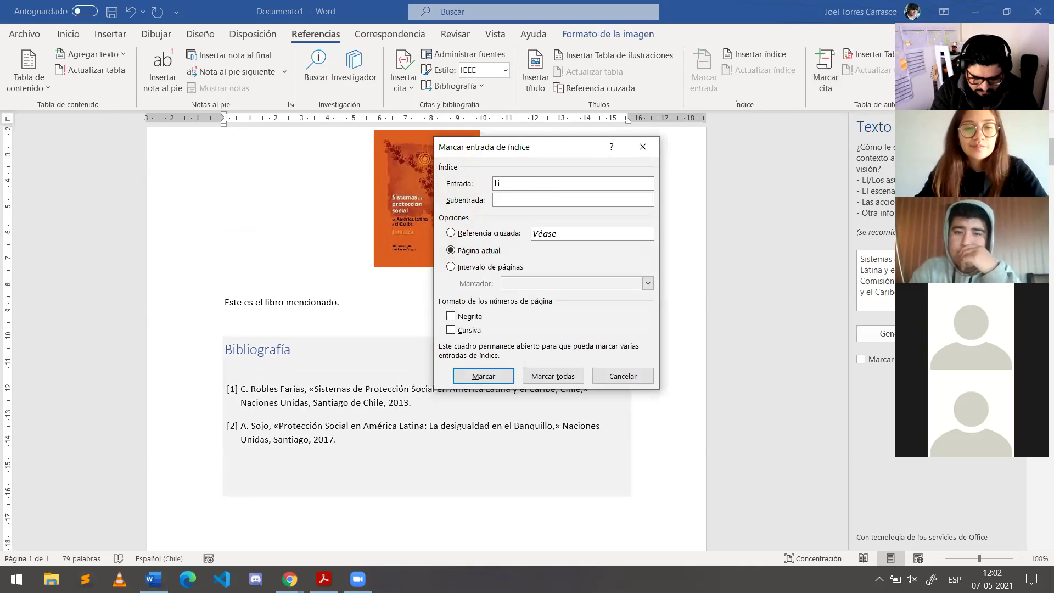
text(g1)
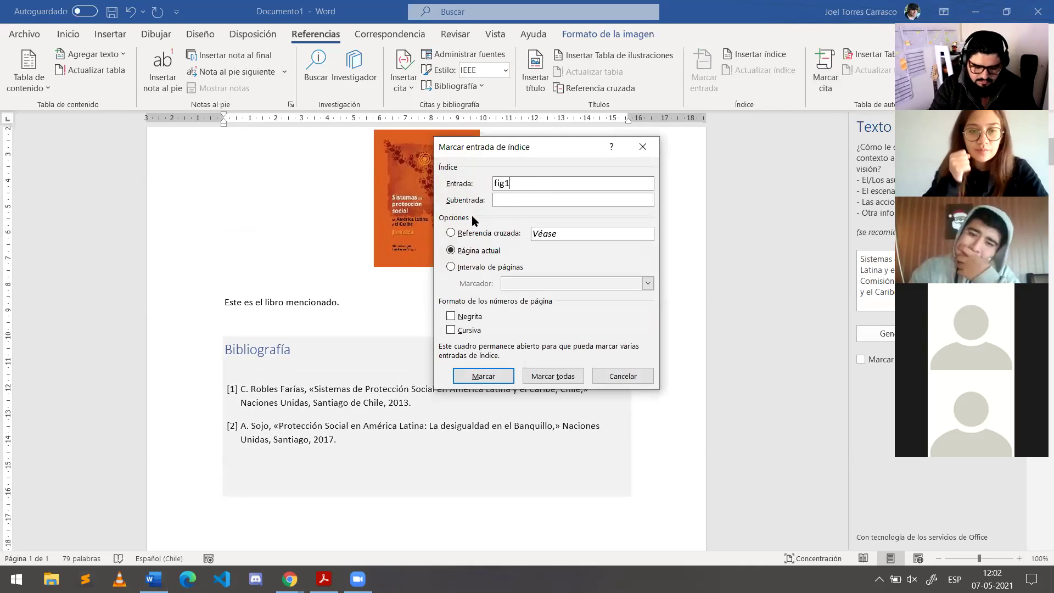
click(488, 376)
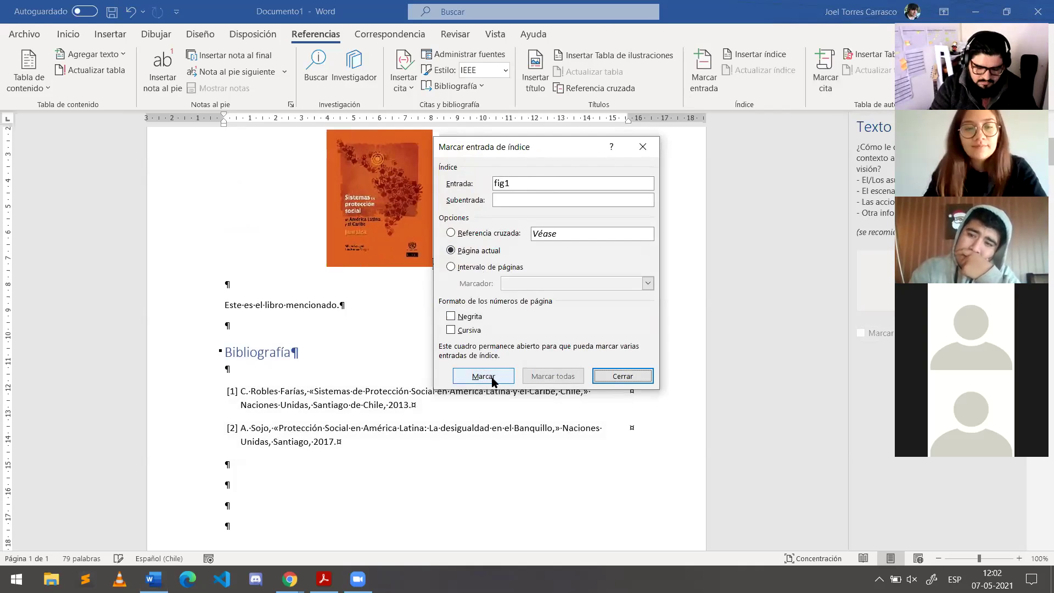
click(605, 377)
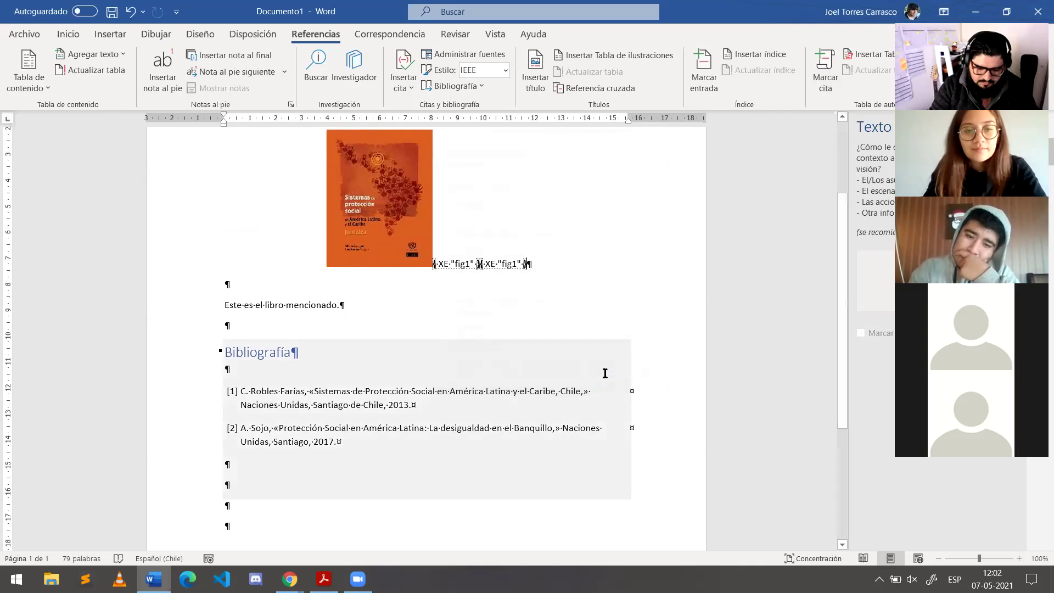
Step: Undo the "fig1" index entries while keeping the figure caption and the centered alignment of the cover image
scroll(569, 294, up, 3)
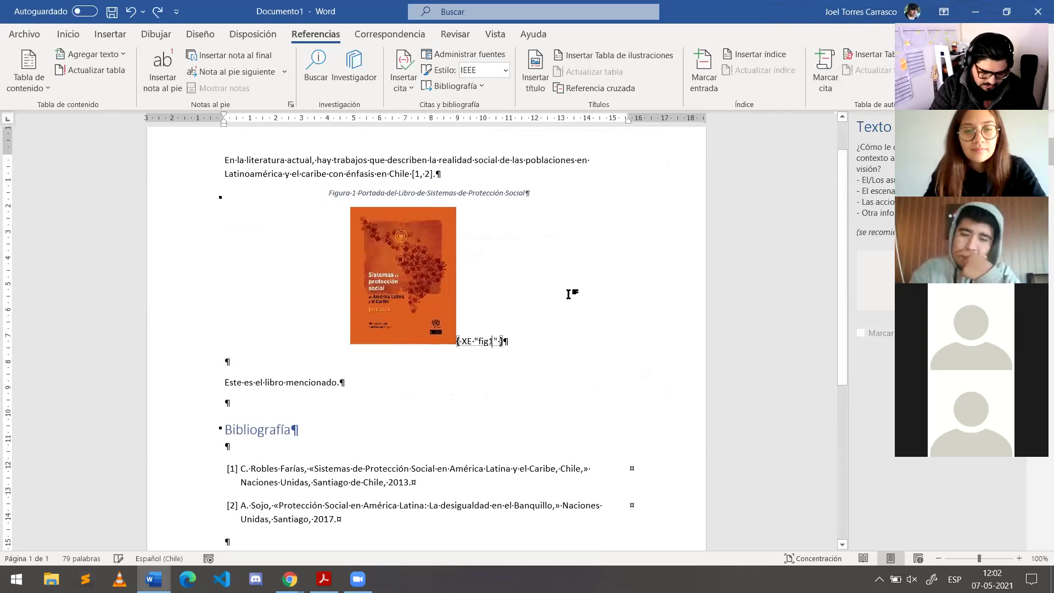
key(ctrl+z)
key(ctrl+z)
key(ctrl+z)
key(ctrl+z)
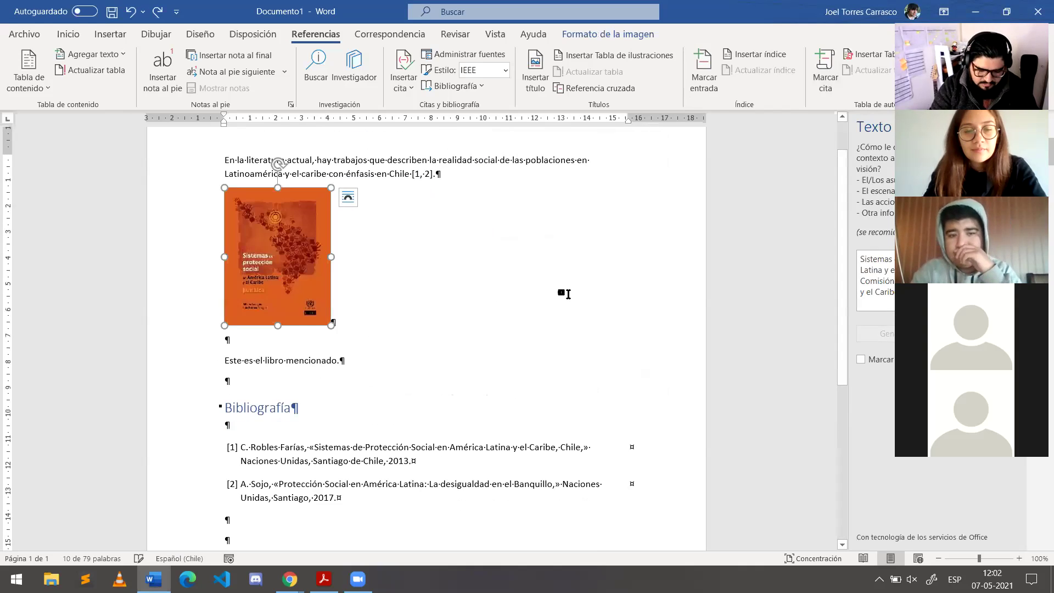
key(ctrl+y)
key(ctrl+y)
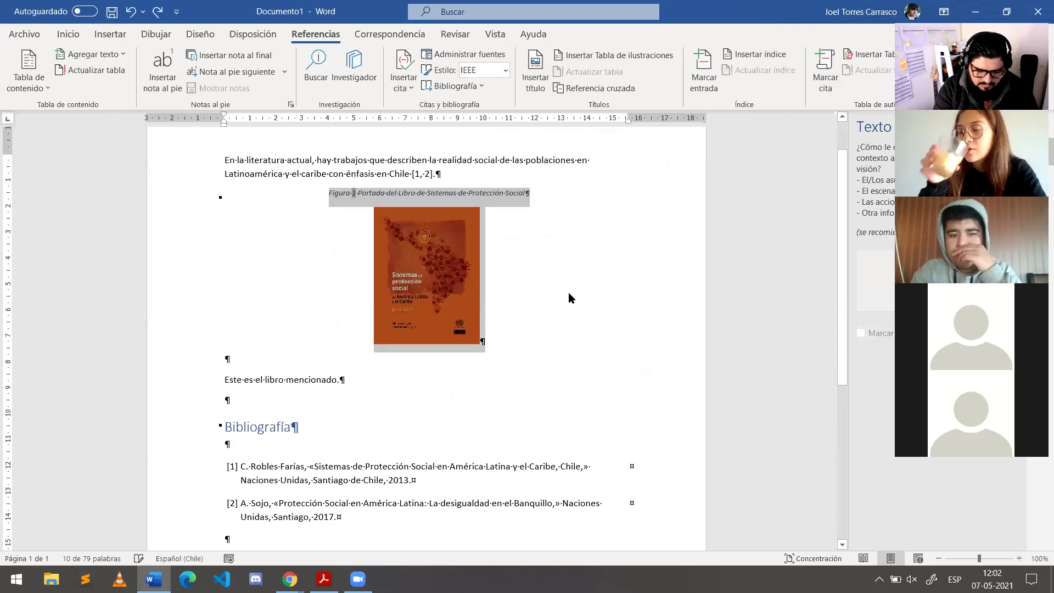
Step: Hide the paragraph marks and other formatting symbols in the document
click(464, 175)
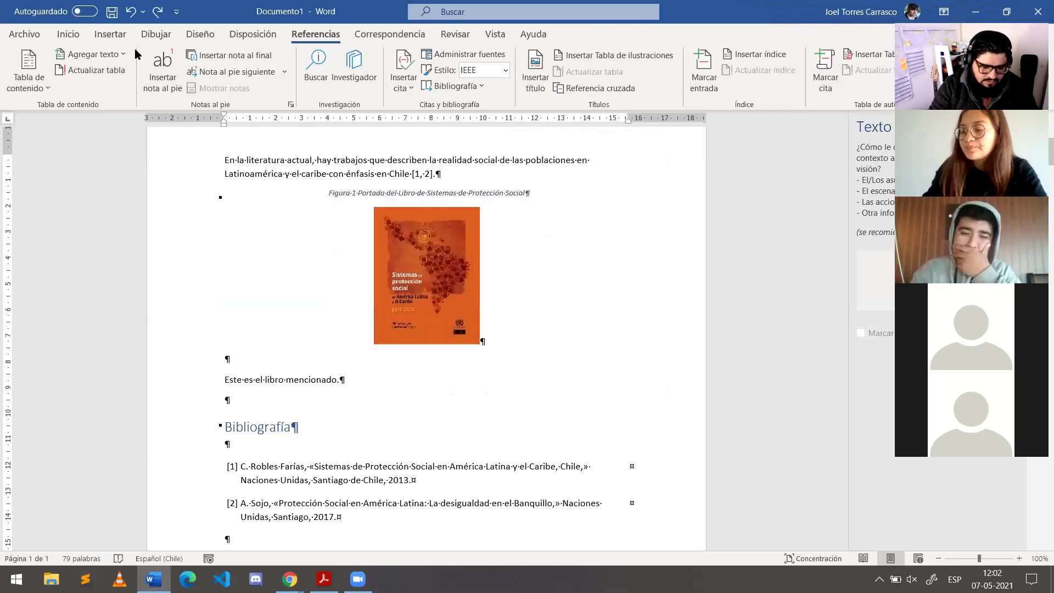
click(77, 34)
click(472, 61)
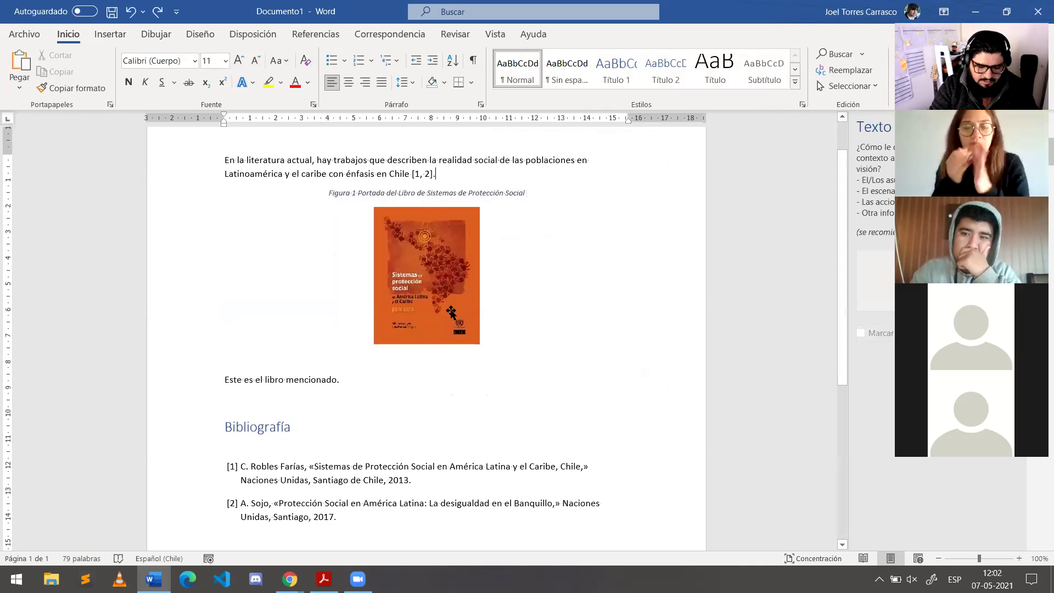
Step: Try to insert a cross-reference of type "Fig." to the cover image's full caption
click(322, 35)
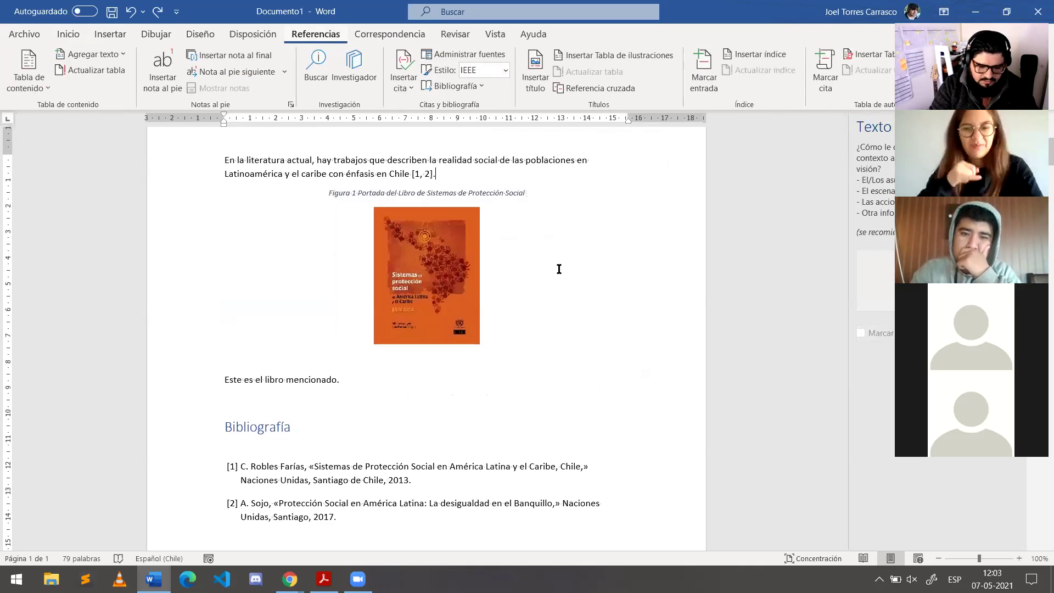
right_click(610, 348)
click(568, 293)
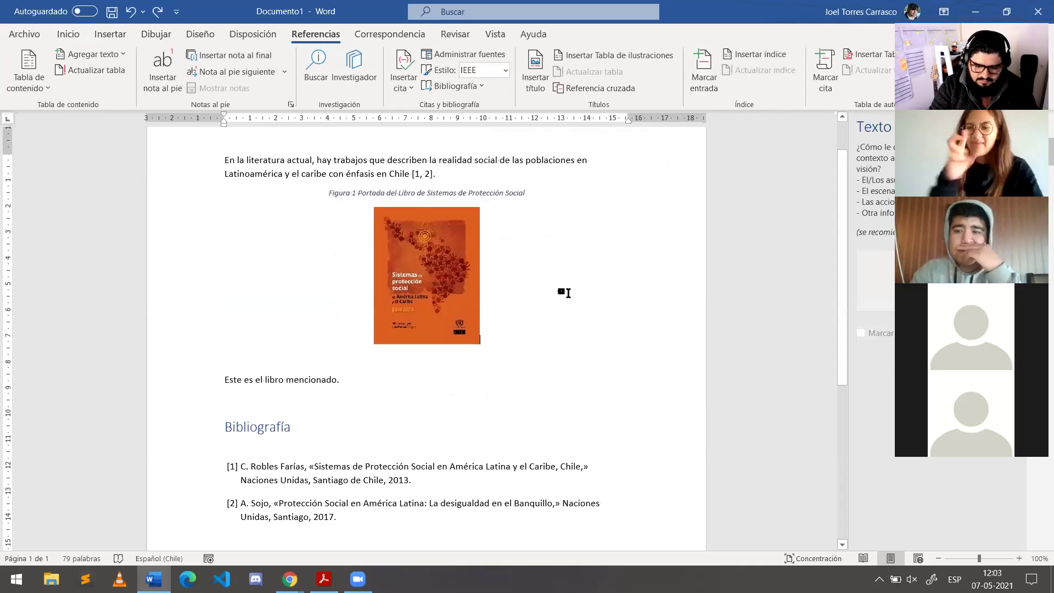
click(463, 272)
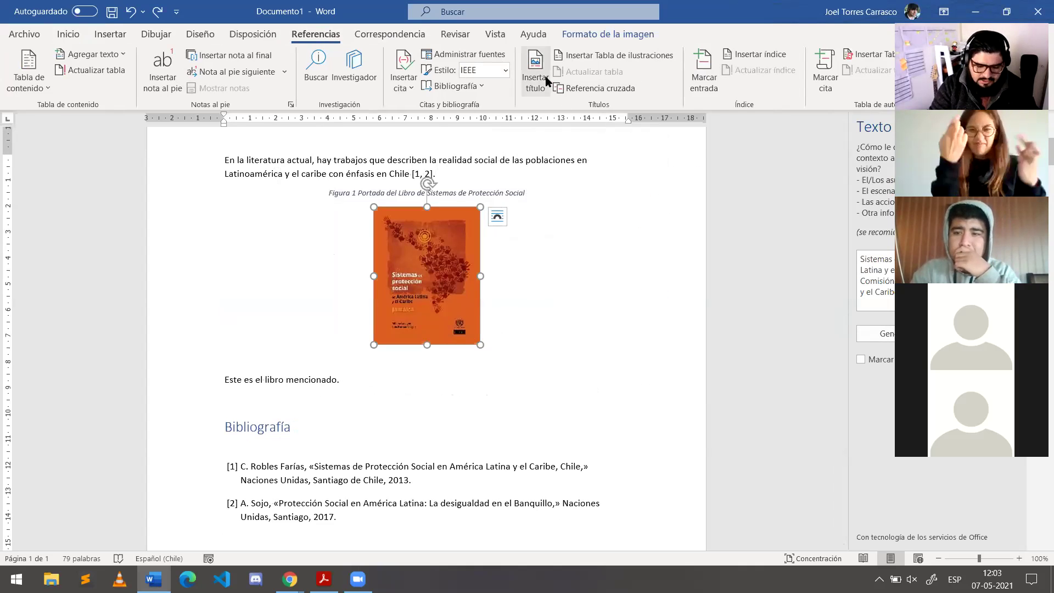
click(587, 89)
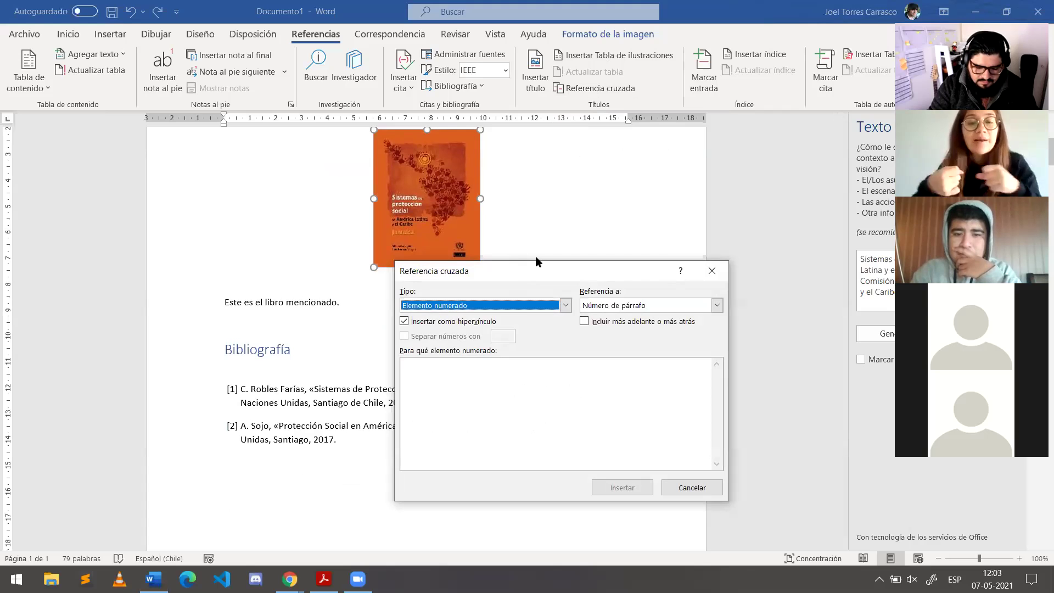
drag(521, 273, 615, 158)
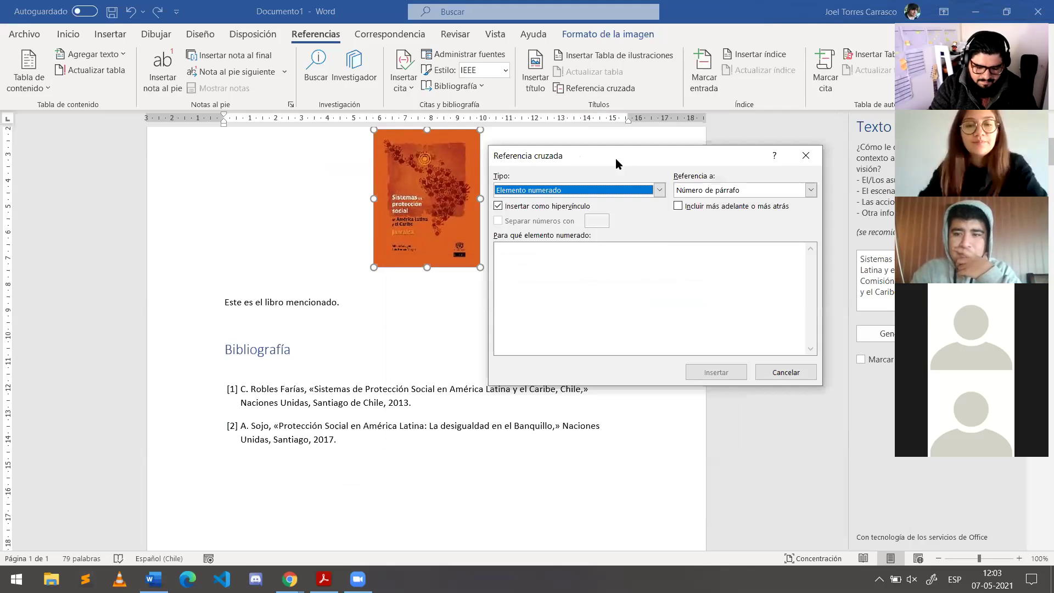
click(614, 189)
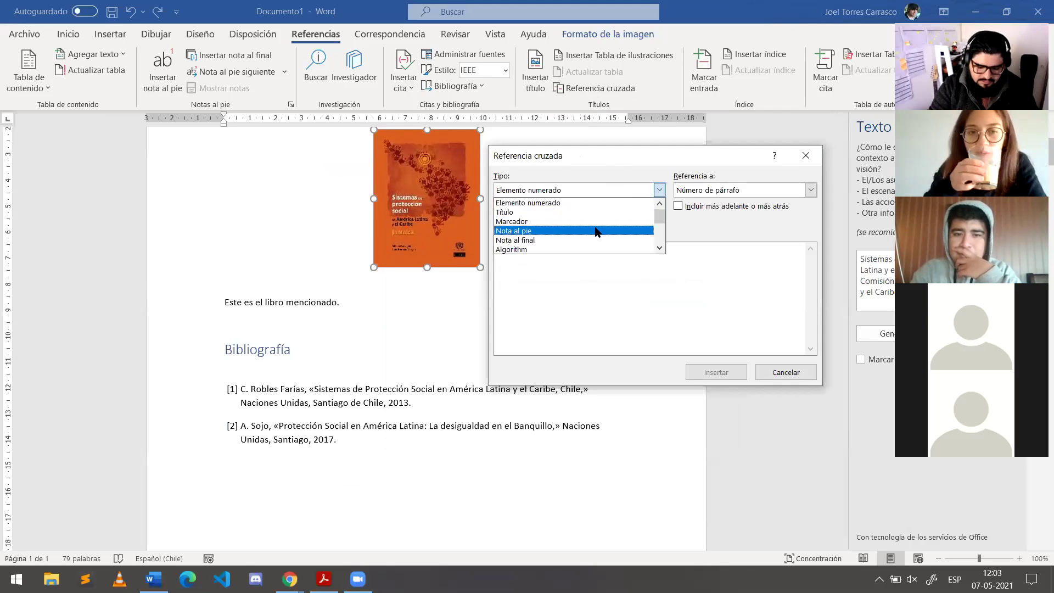
click(659, 248)
click(659, 248)
click(659, 248)
click(659, 248)
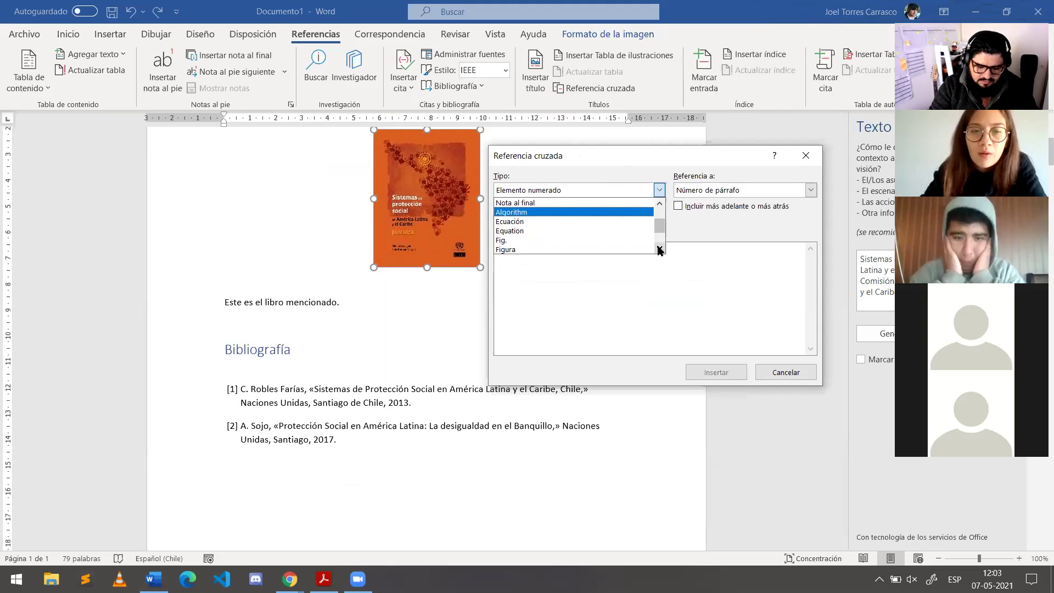
click(565, 242)
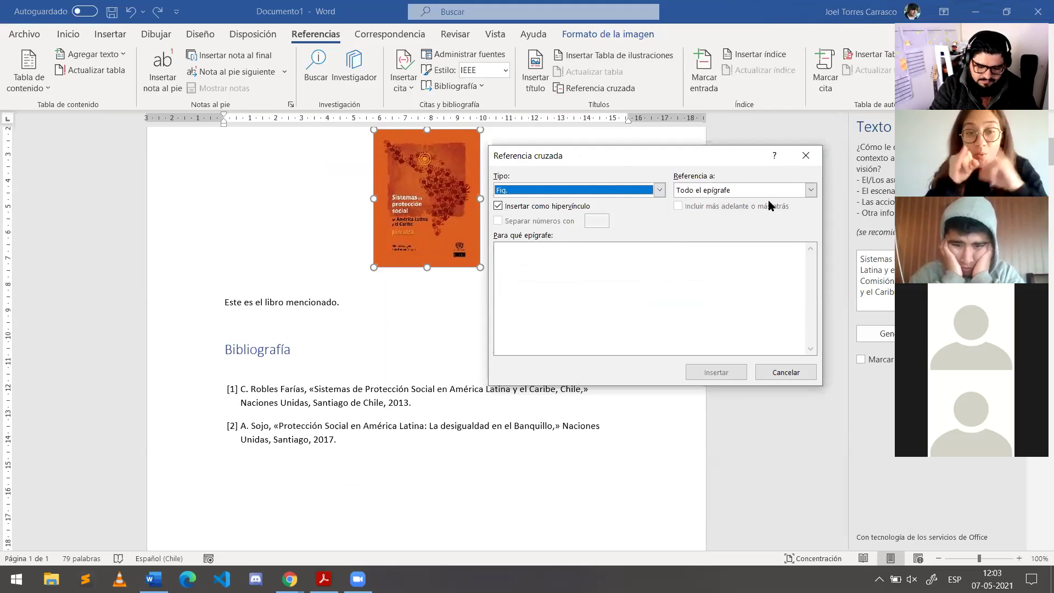
click(673, 303)
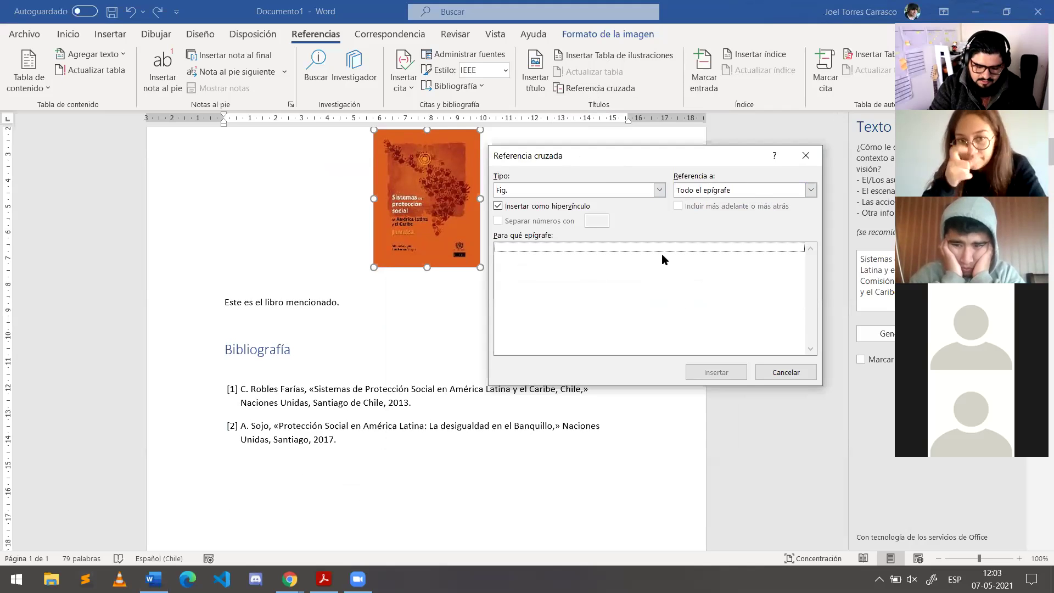
click(804, 157)
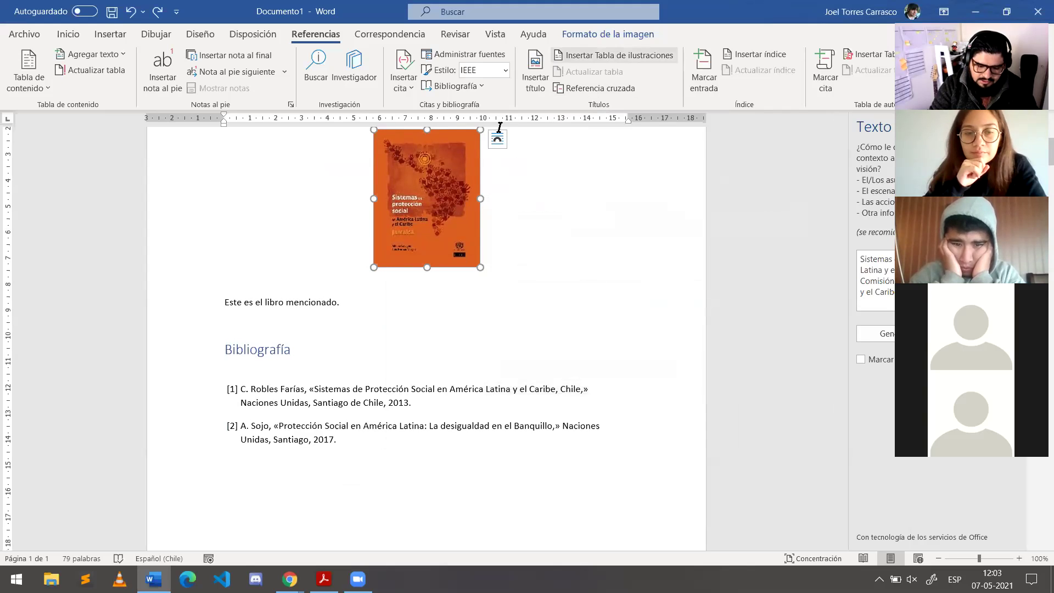
right_click(461, 171)
key(Escape)
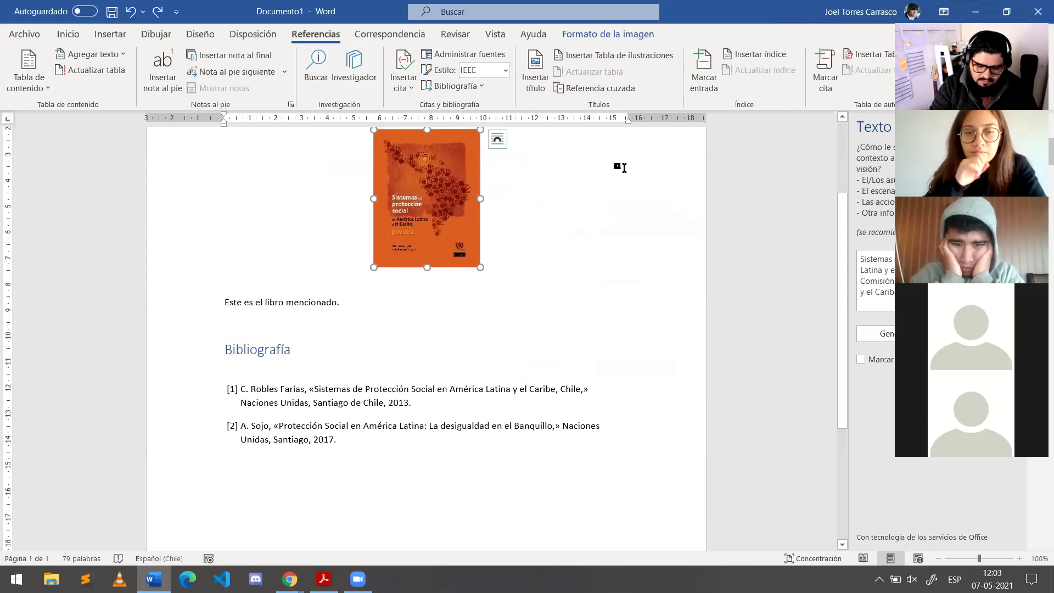
right_click(444, 210)
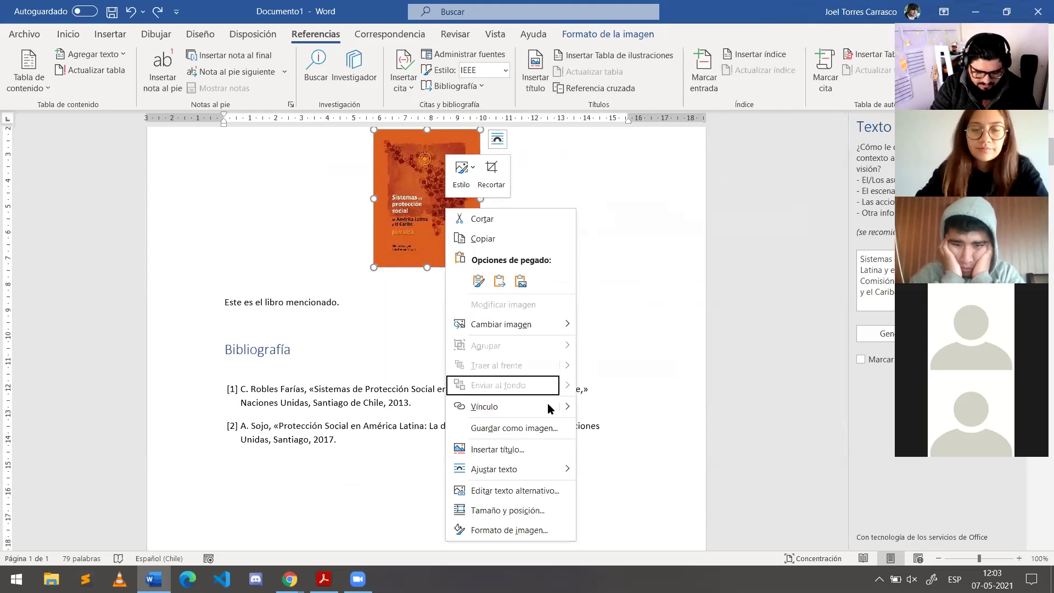
mouse_move(535, 463)
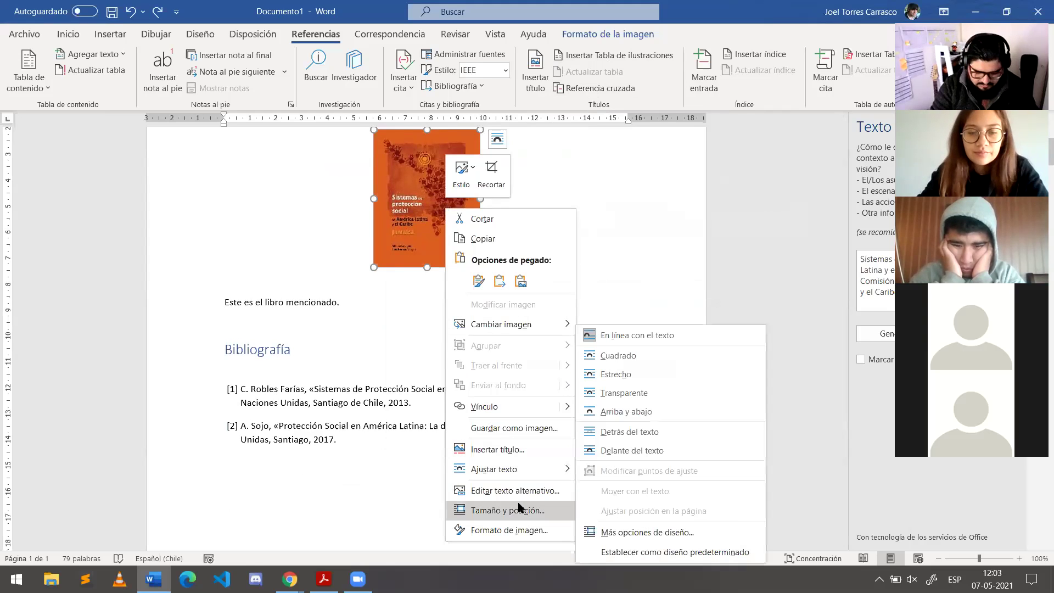
click(609, 74)
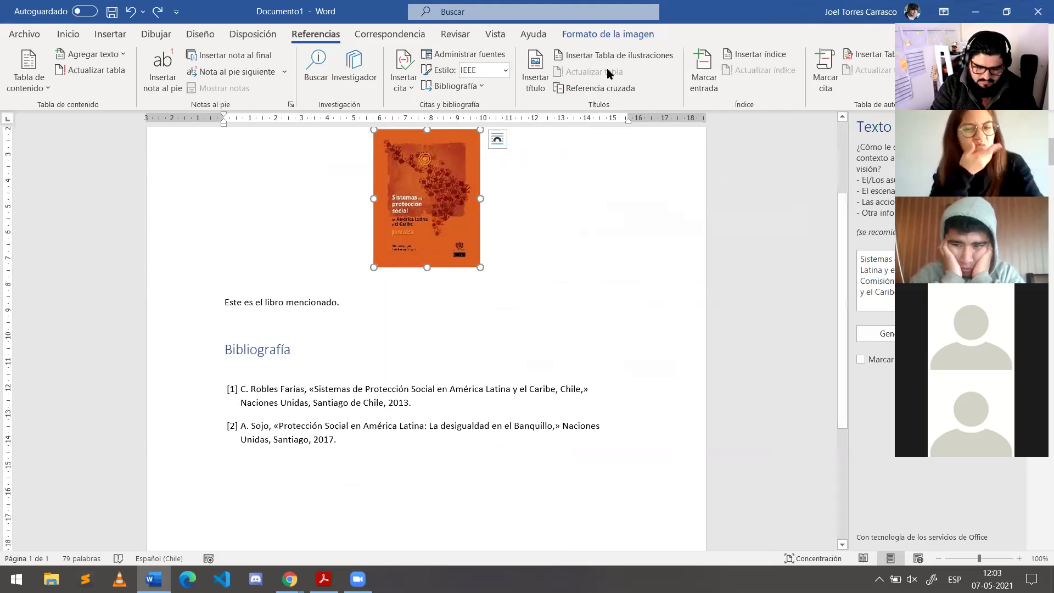
click(537, 78)
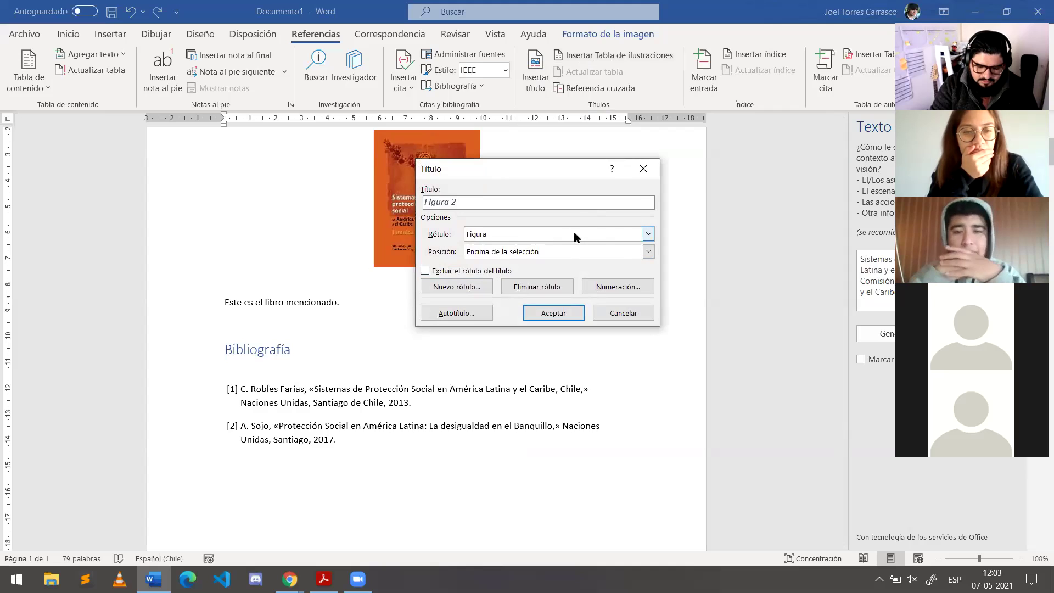
click(642, 168)
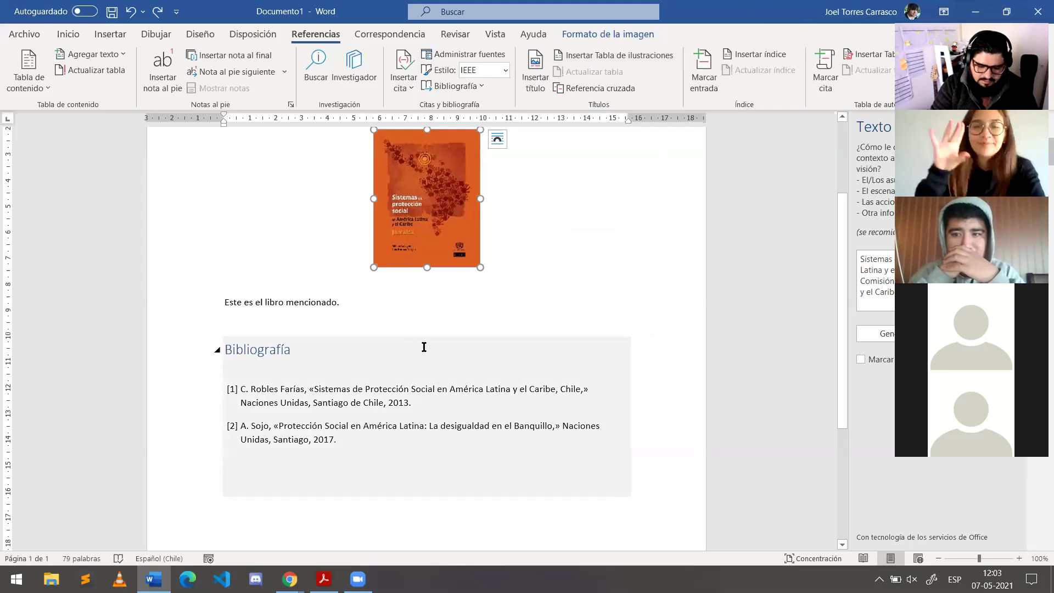
Step: Insert a hyperlinked cross-reference of type "Figura" to the cover image's caption, using only its label and number, after "mencionado"
click(406, 338)
click(362, 310)
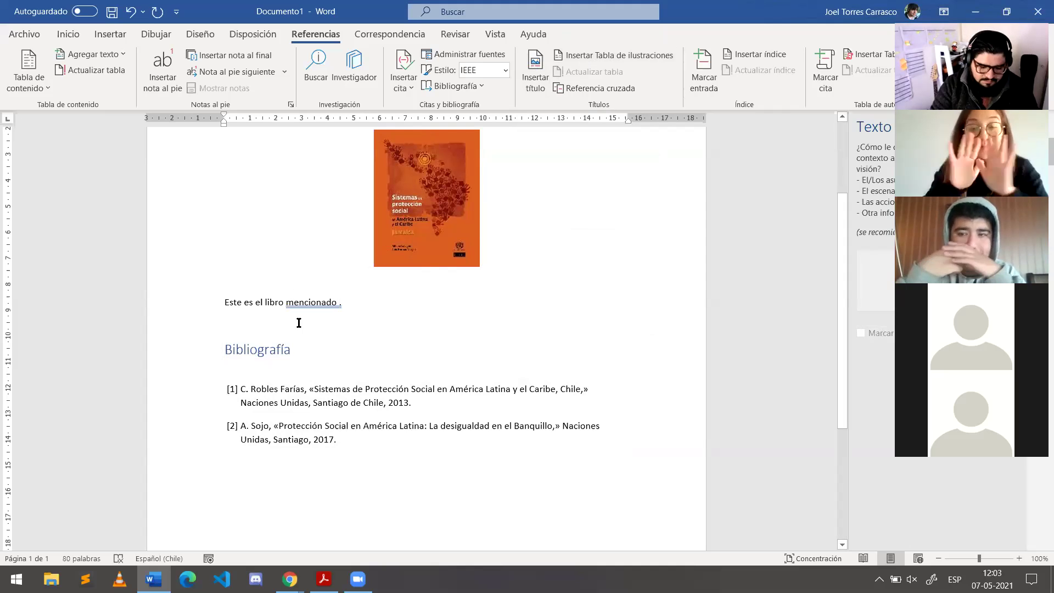
click(596, 89)
click(575, 184)
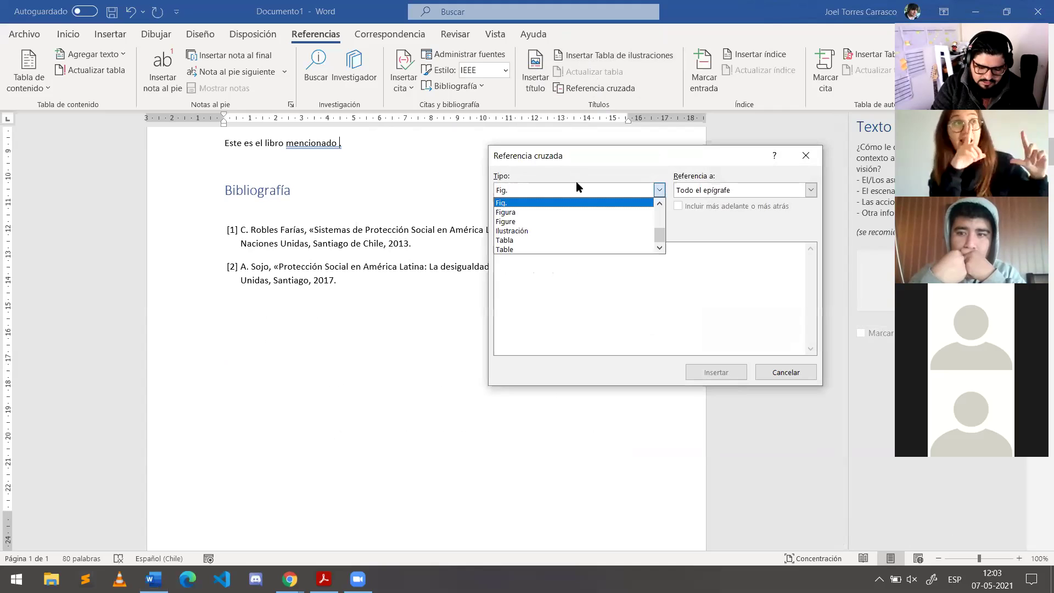
click(557, 212)
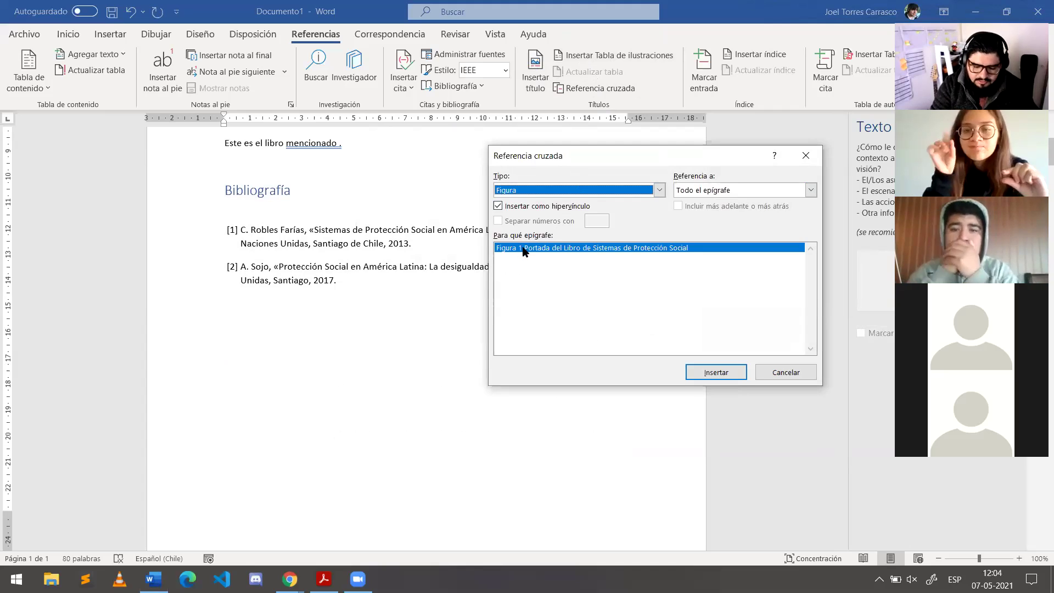
click(755, 186)
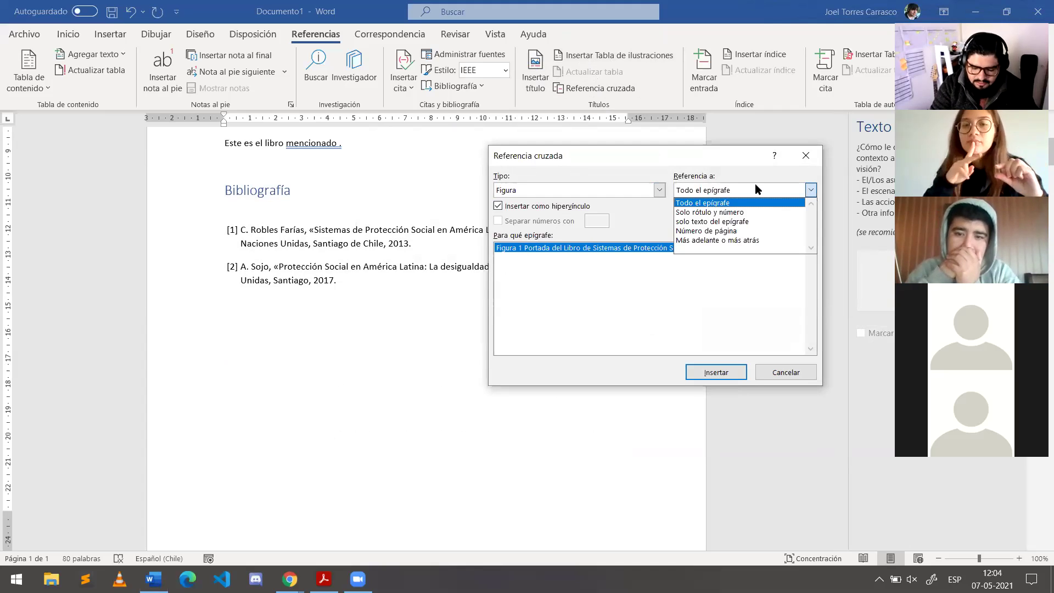
click(730, 212)
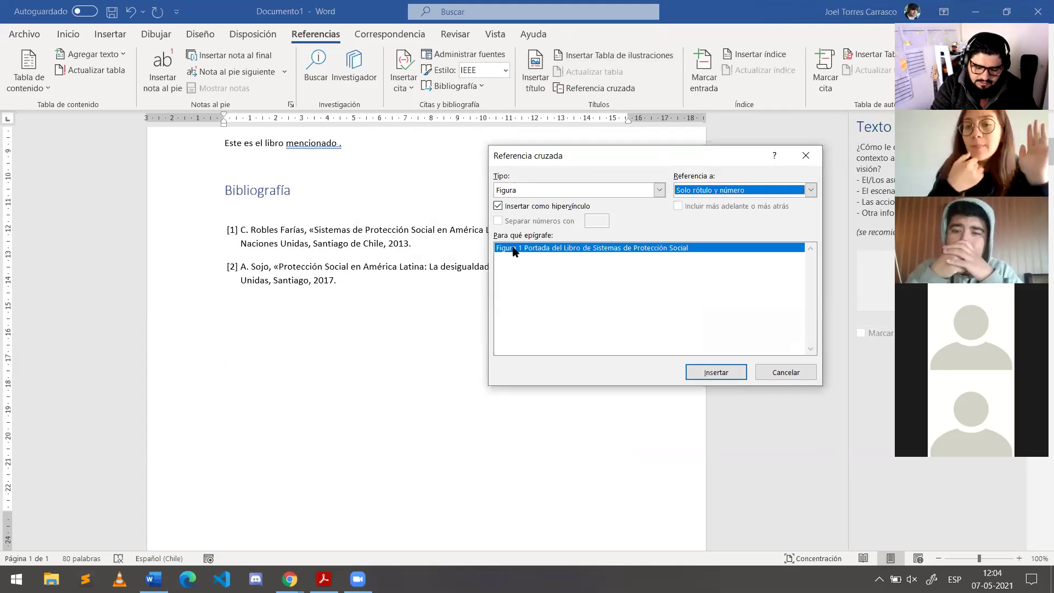
click(715, 371)
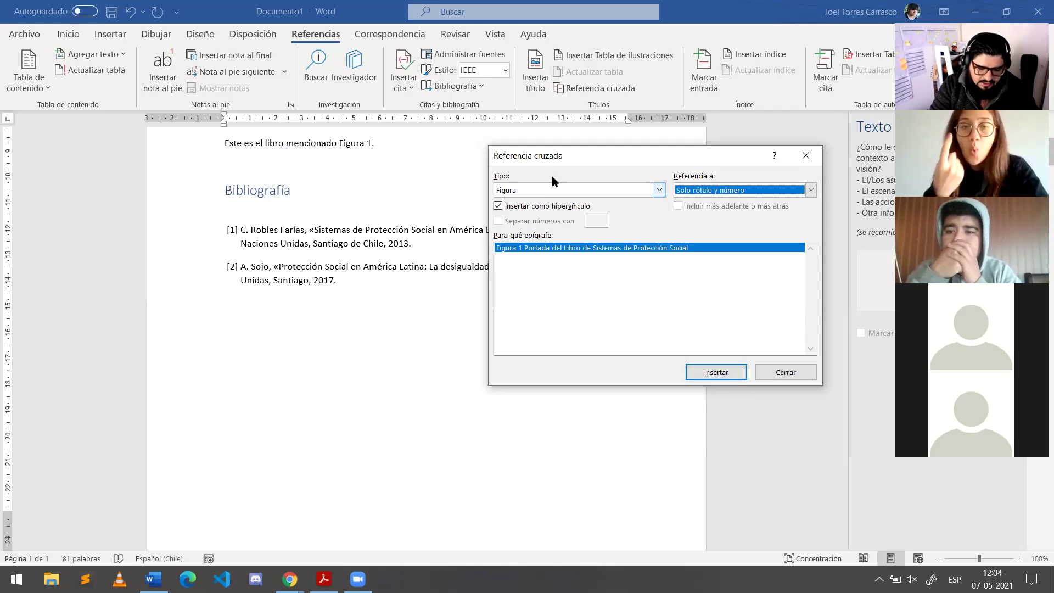
click(805, 157)
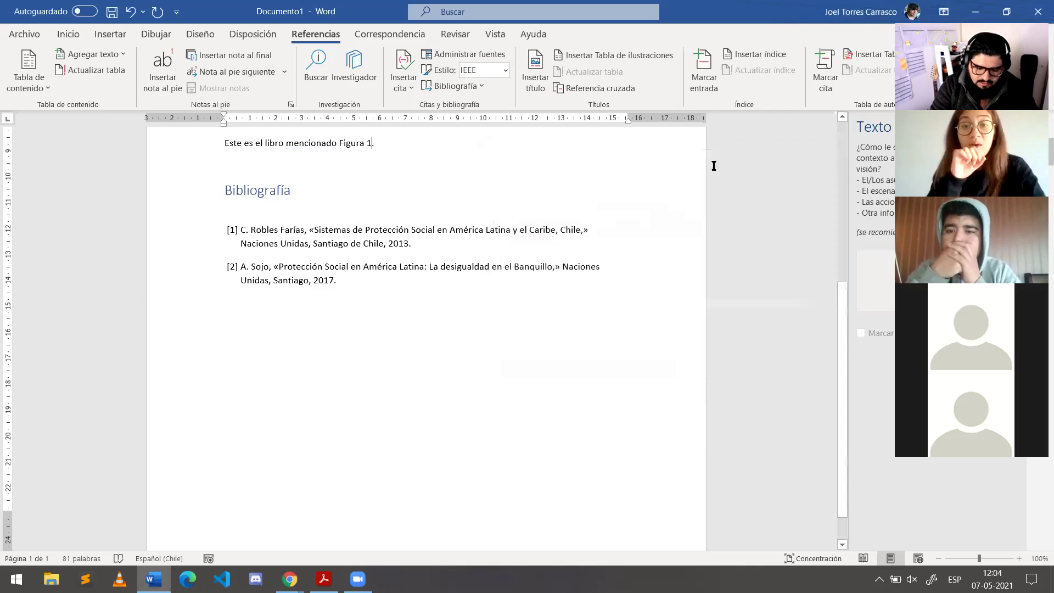
scroll(343, 176, up, 3)
click(357, 269)
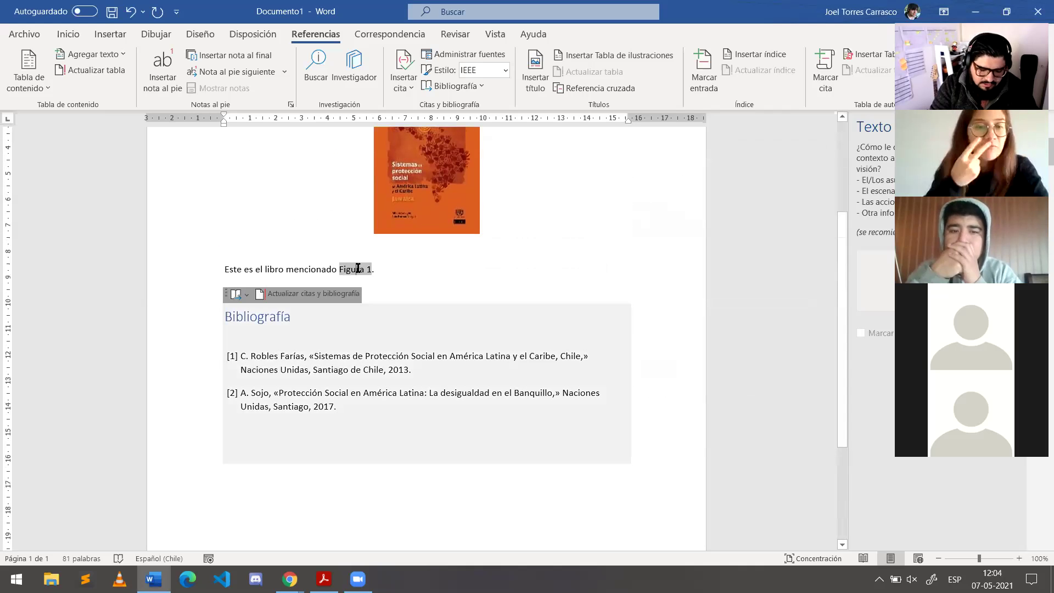
scroll(356, 302, up, 3)
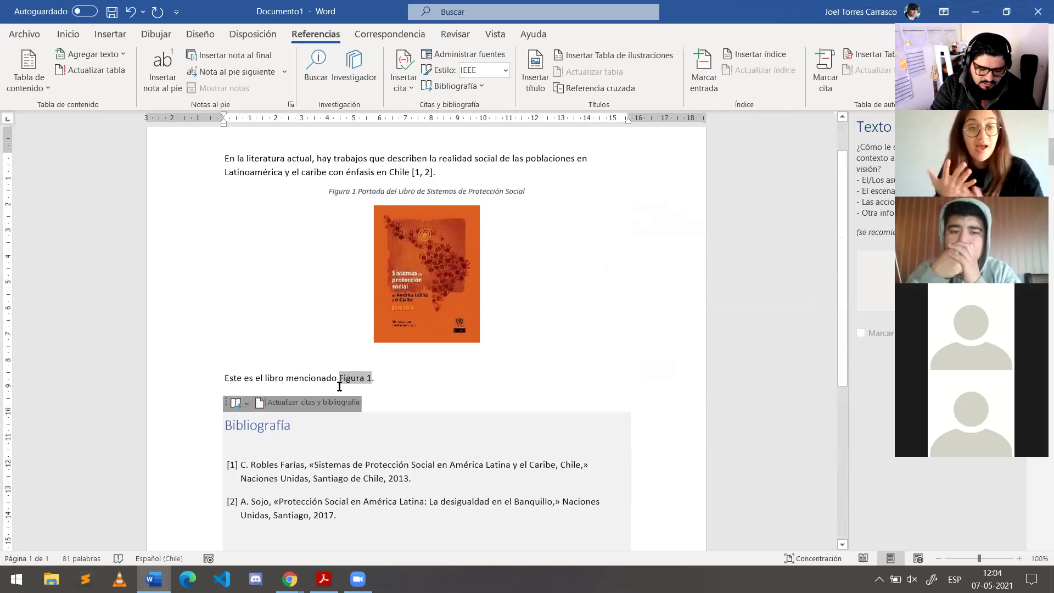
Step: Review the caption labels available for the cover image without adding another caption
click(395, 281)
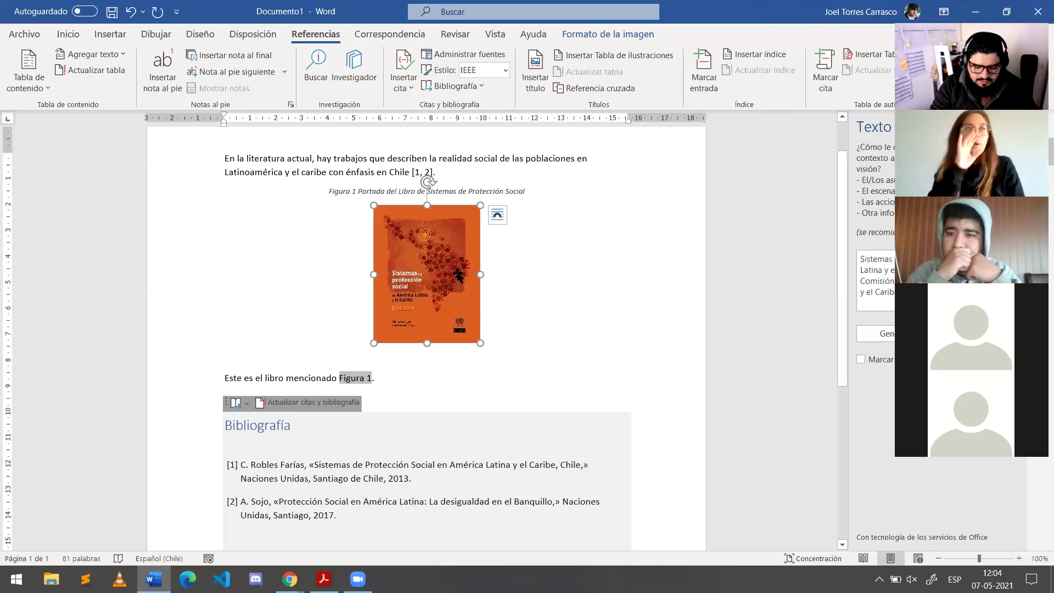
click(535, 71)
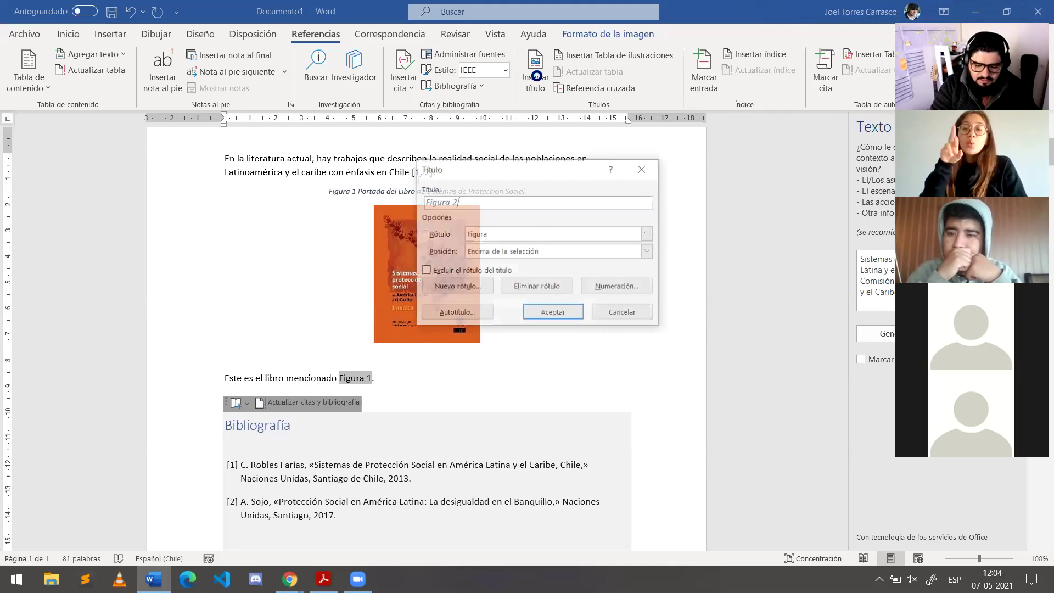
click(526, 232)
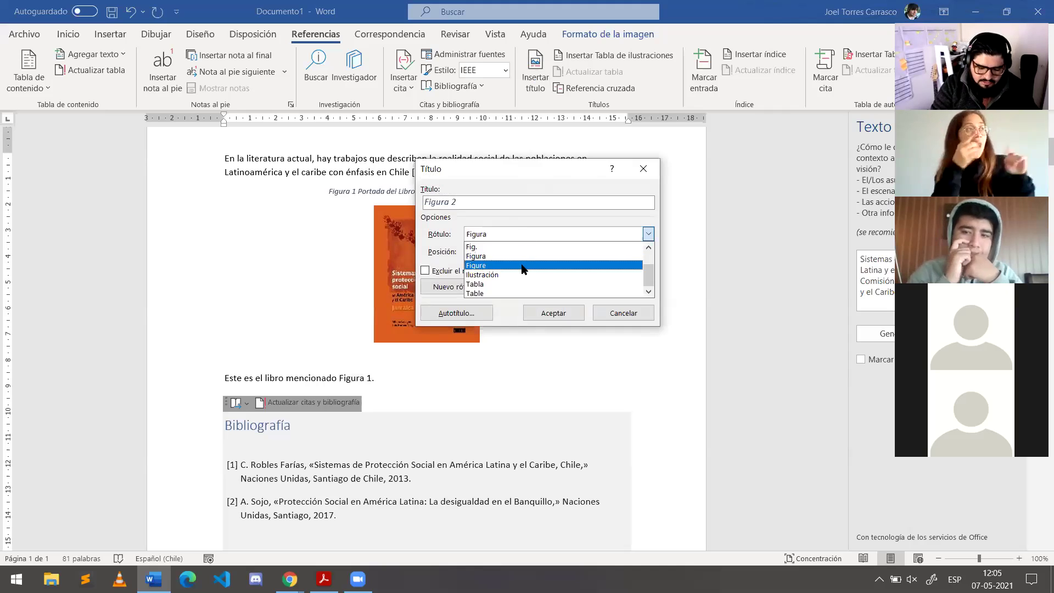
click(652, 174)
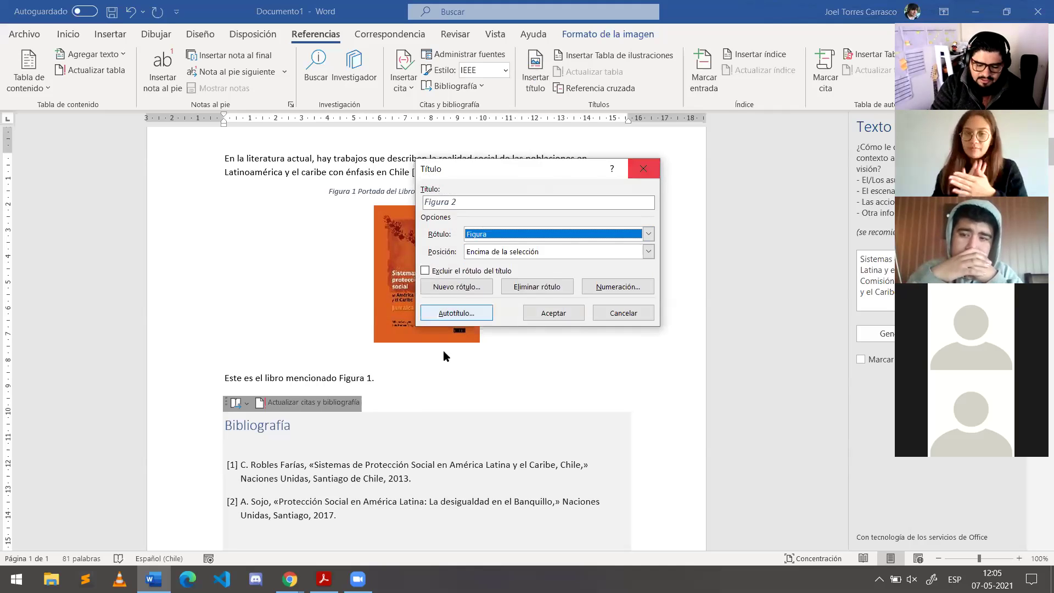
click(626, 311)
Step: Review the available cross-reference types and the caption parts a figure reference can point to, without inserting another reference
click(368, 377)
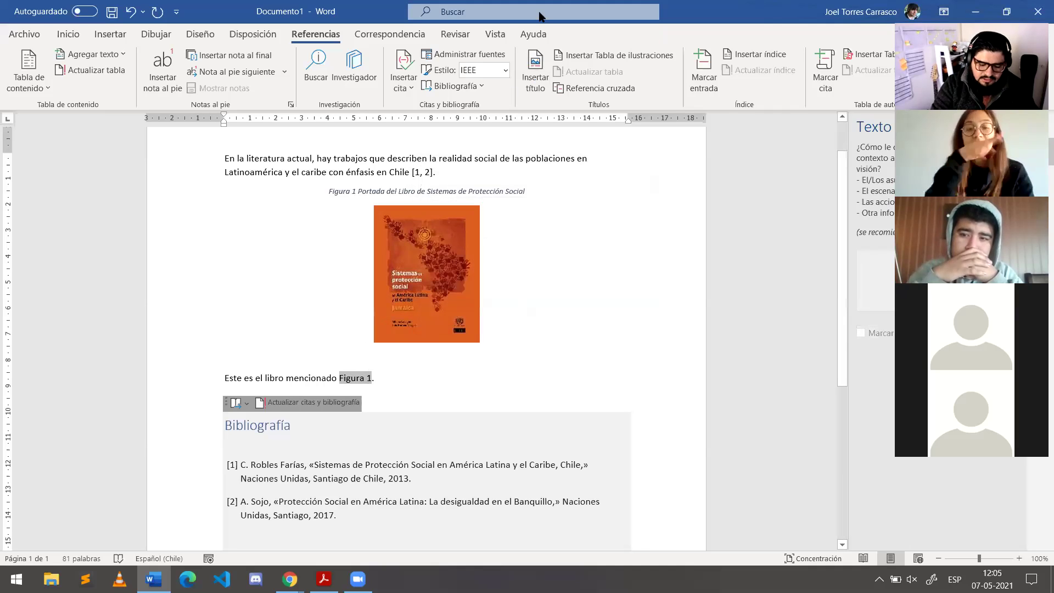
click(593, 88)
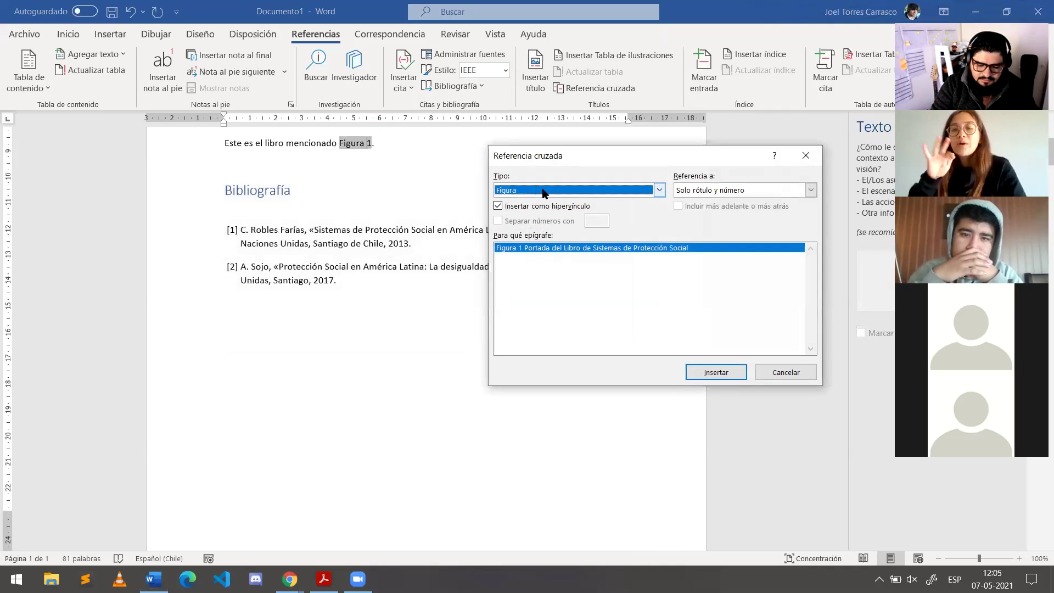
click(544, 192)
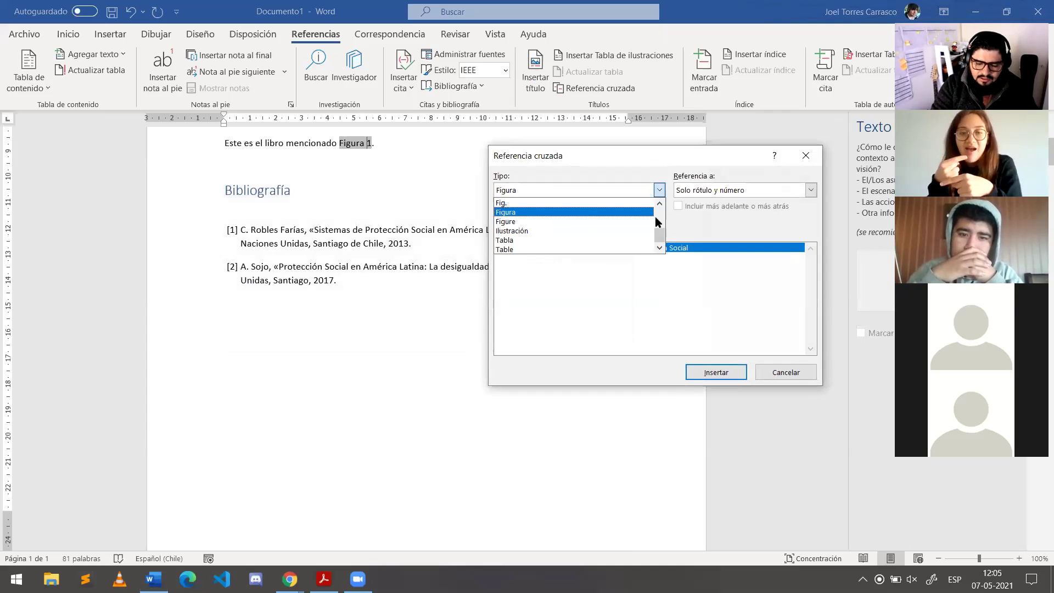
drag(662, 243, 664, 217)
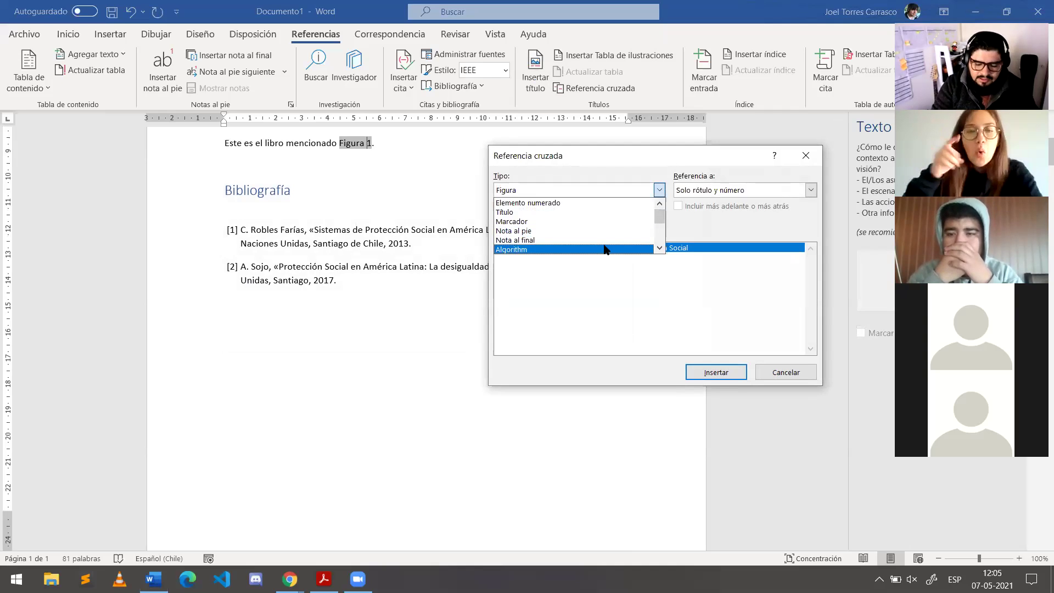
click(659, 247)
click(660, 247)
click(659, 248)
click(660, 247)
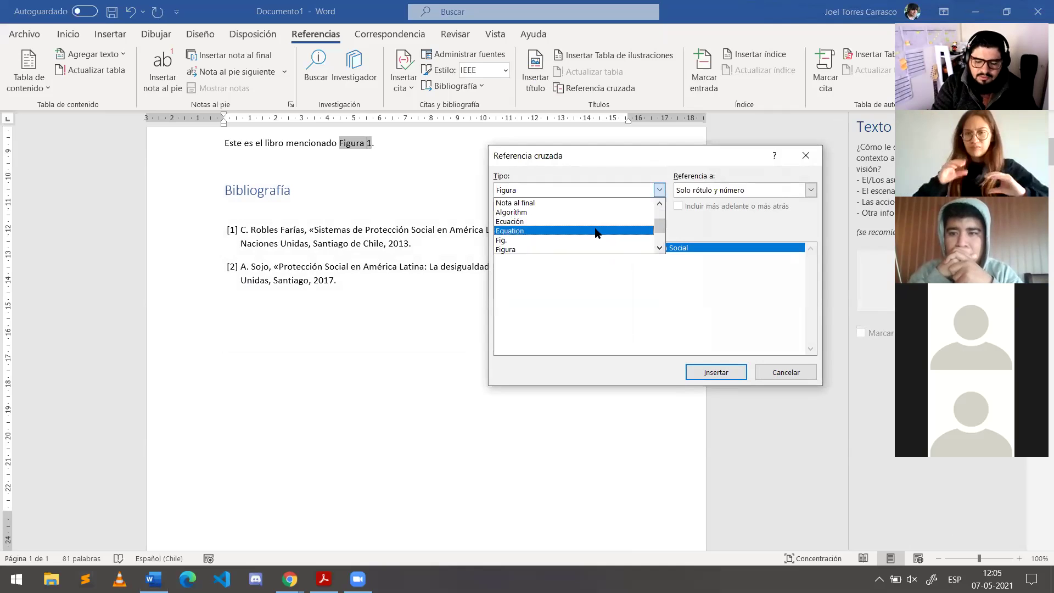
click(659, 247)
click(659, 247)
click(660, 247)
click(660, 247)
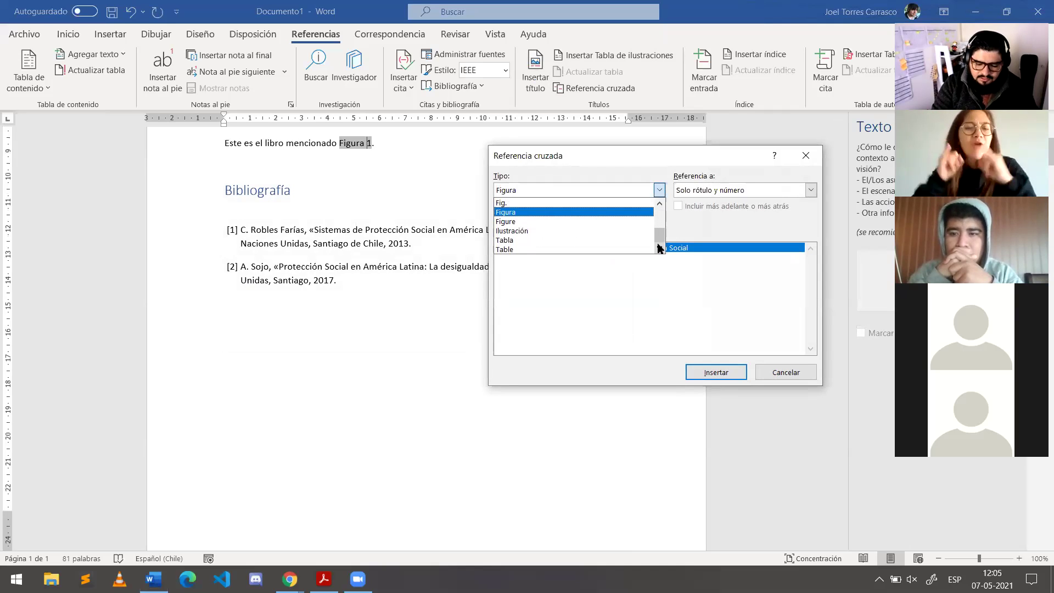
click(696, 220)
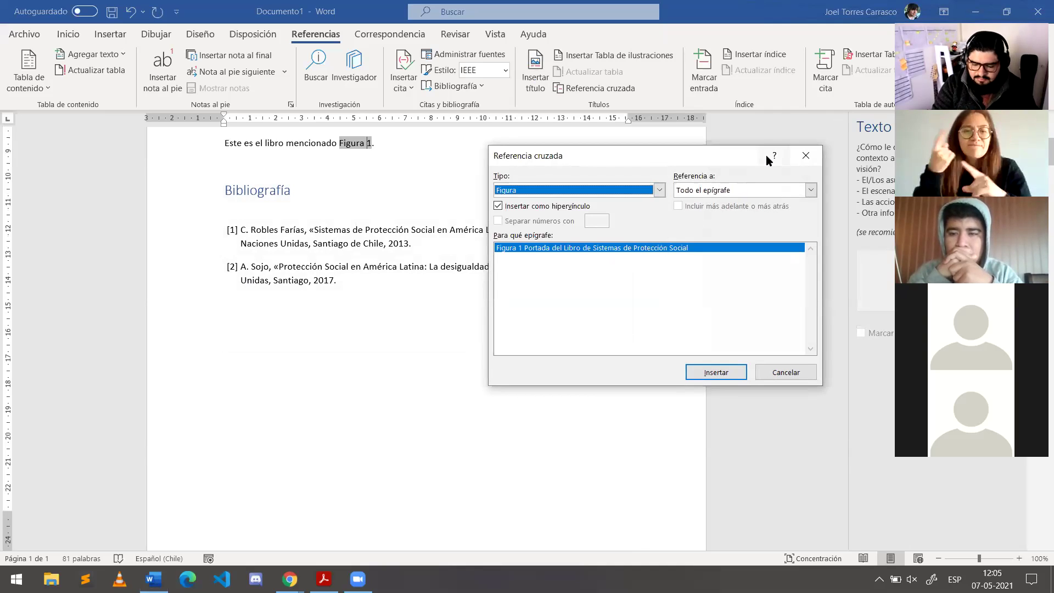
click(769, 186)
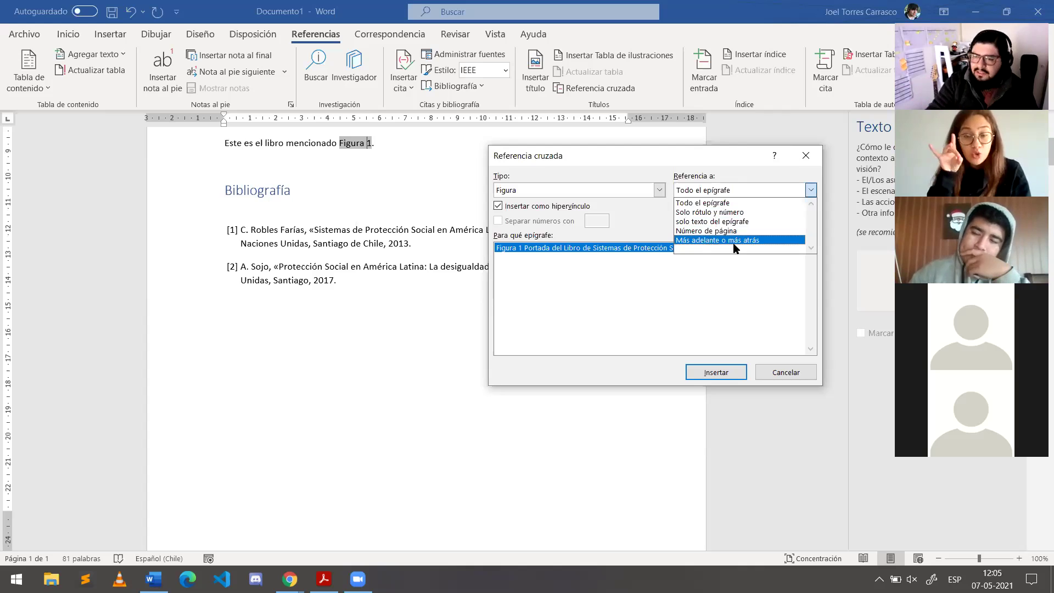
click(409, 169)
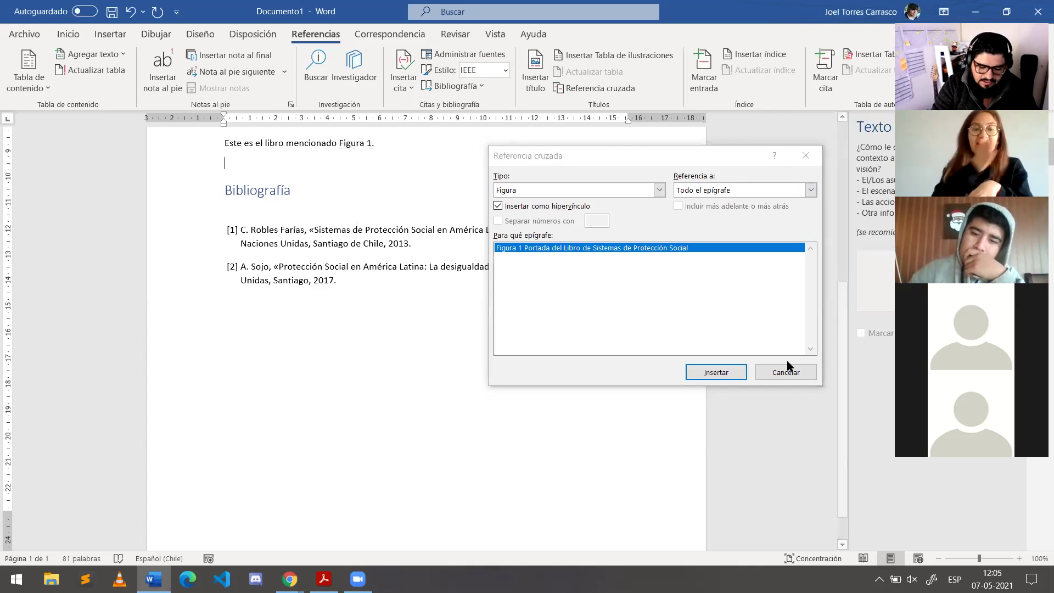
click(811, 372)
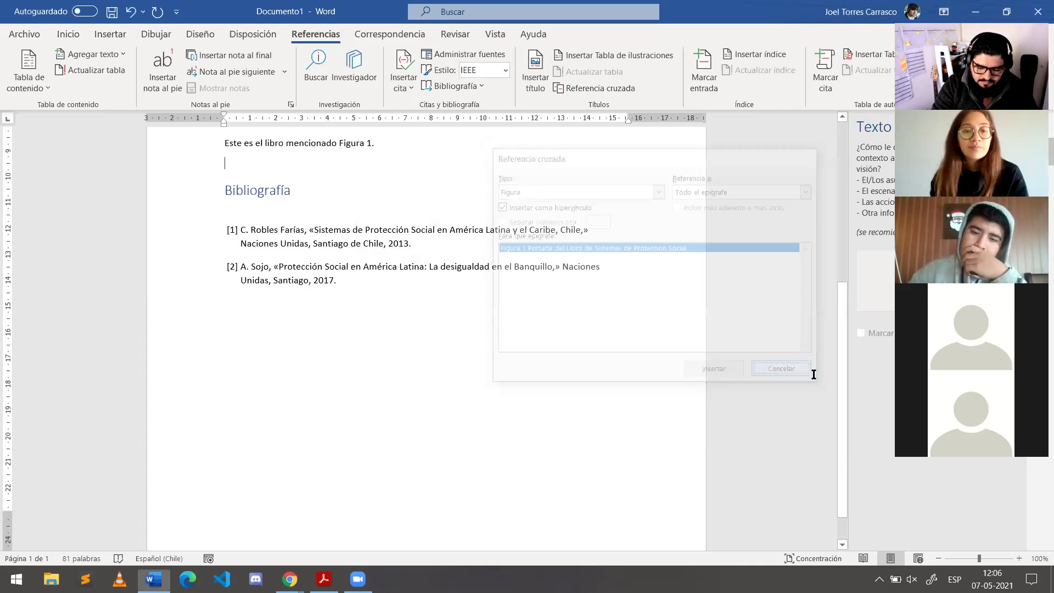
scroll(405, 200, up, 3)
click(426, 213)
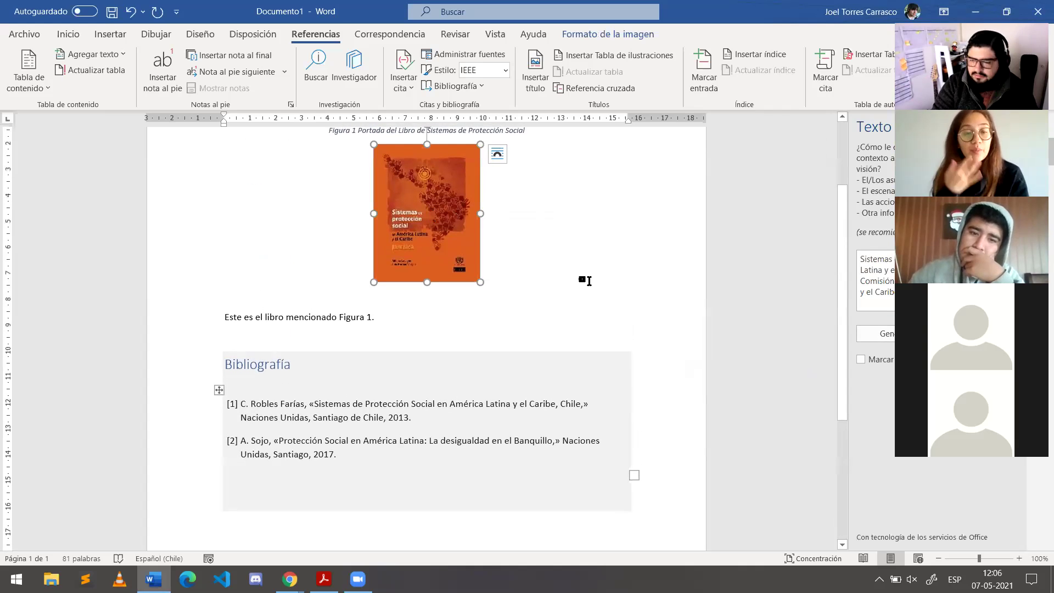
click(585, 281)
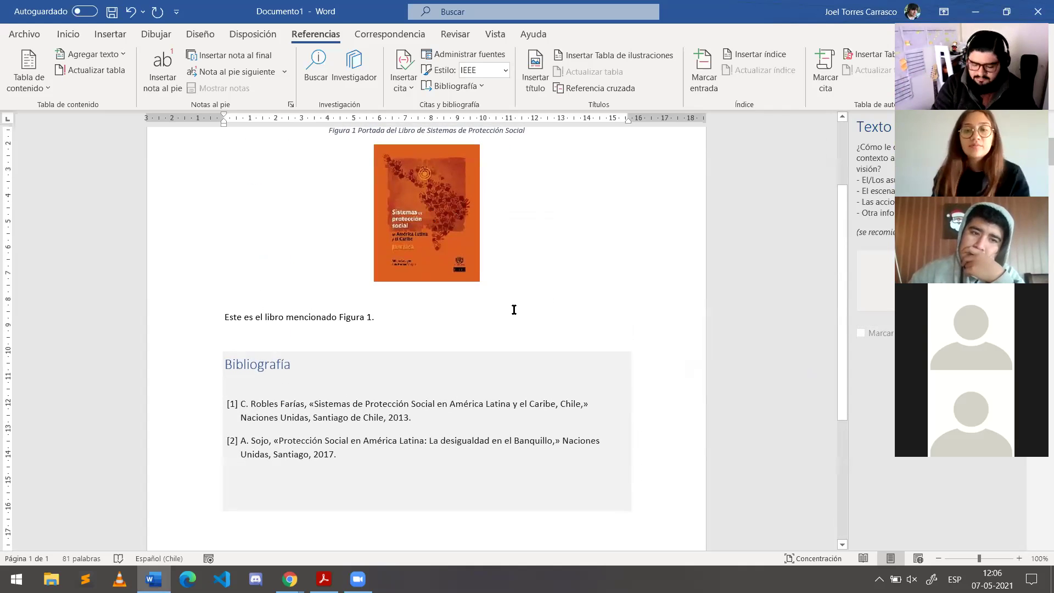
click(487, 326)
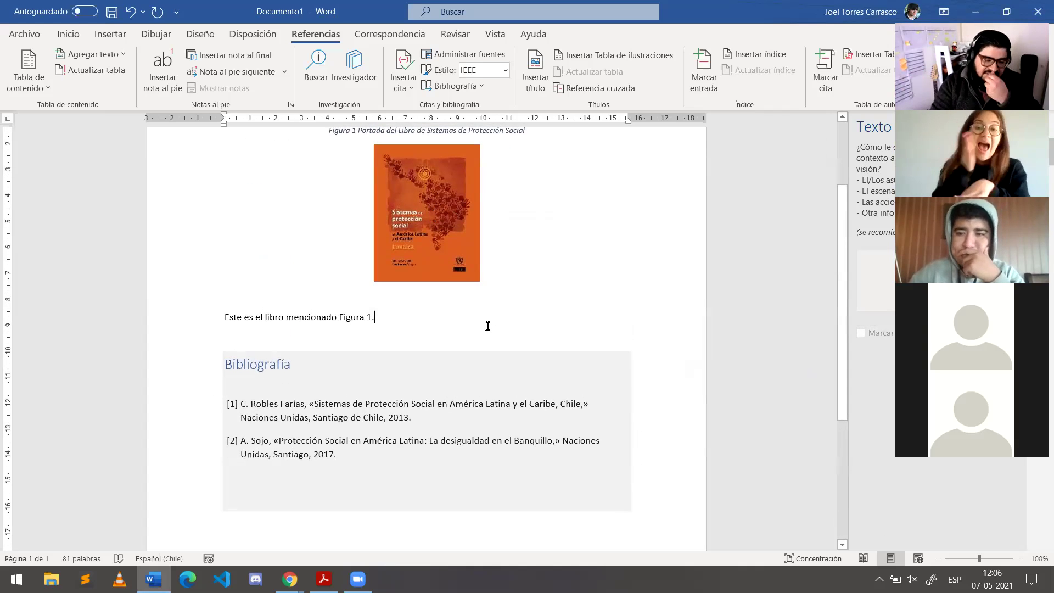
scroll(487, 326, up, 2)
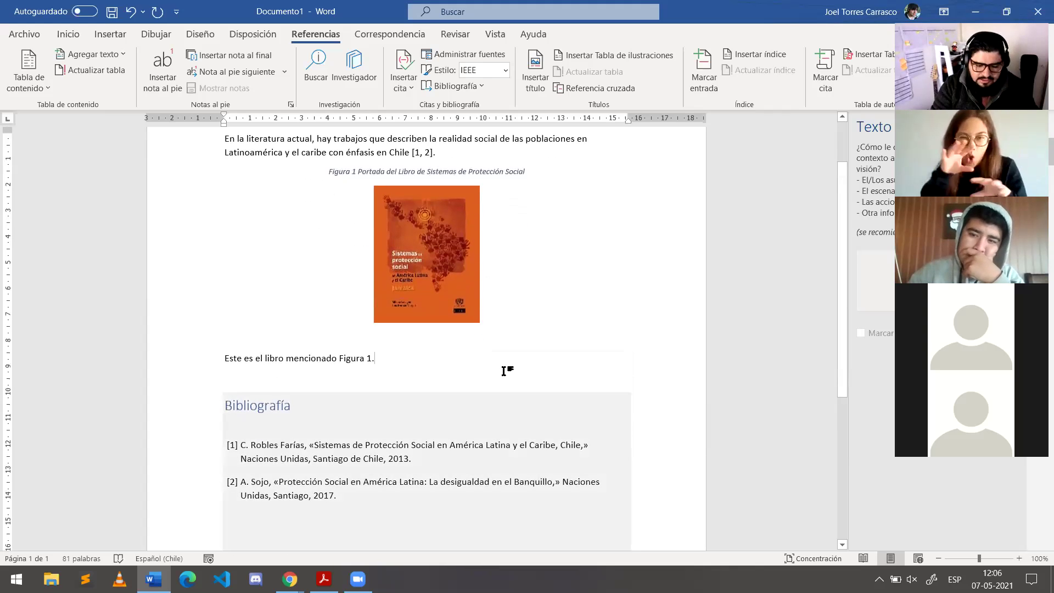
scroll(502, 390, down, 1)
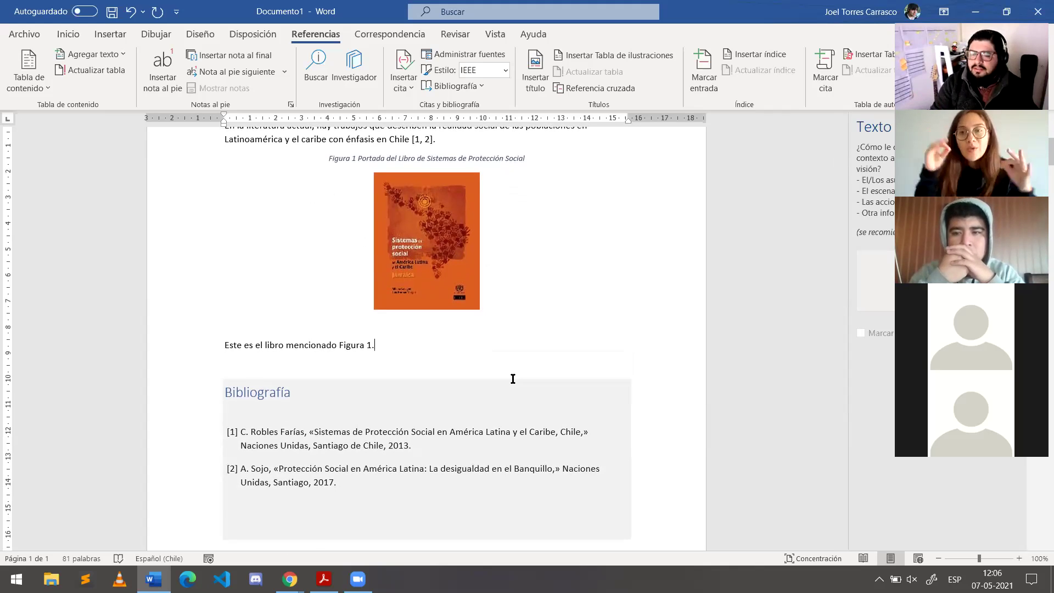
Step: Add two blank lines at the start of the document, above the paragraph beginning "En la literatura actual"
scroll(224, 213, up, 3)
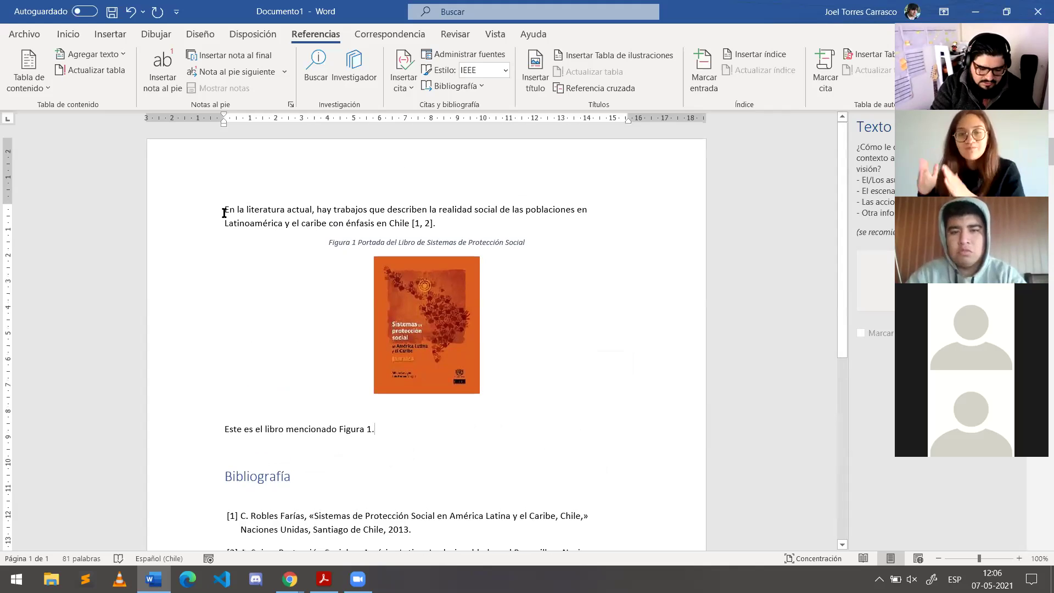
key(Return)
key(Return)
key(Up)
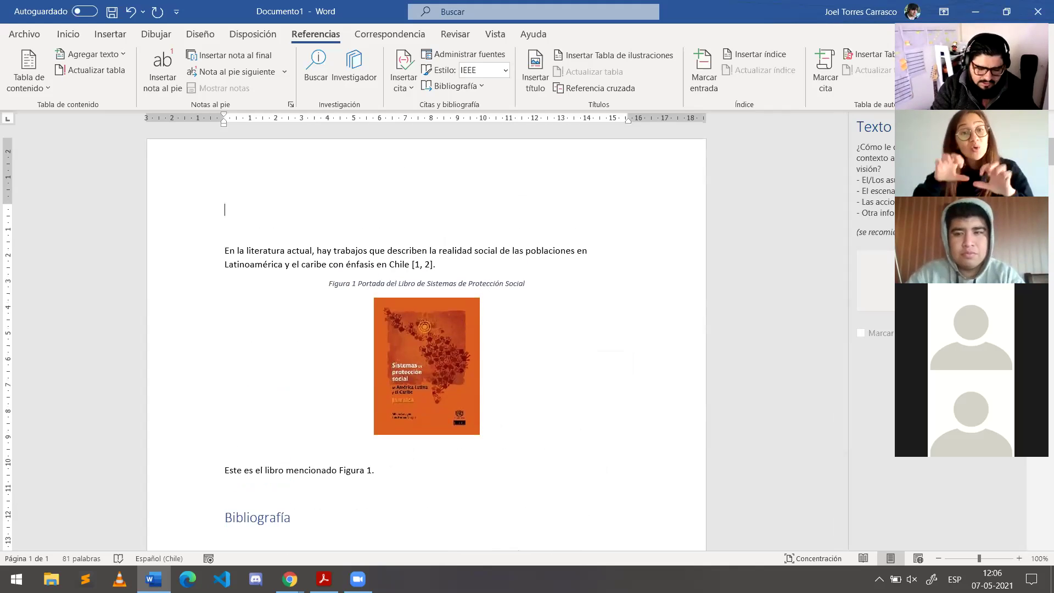
scroll(359, 247, down, 5)
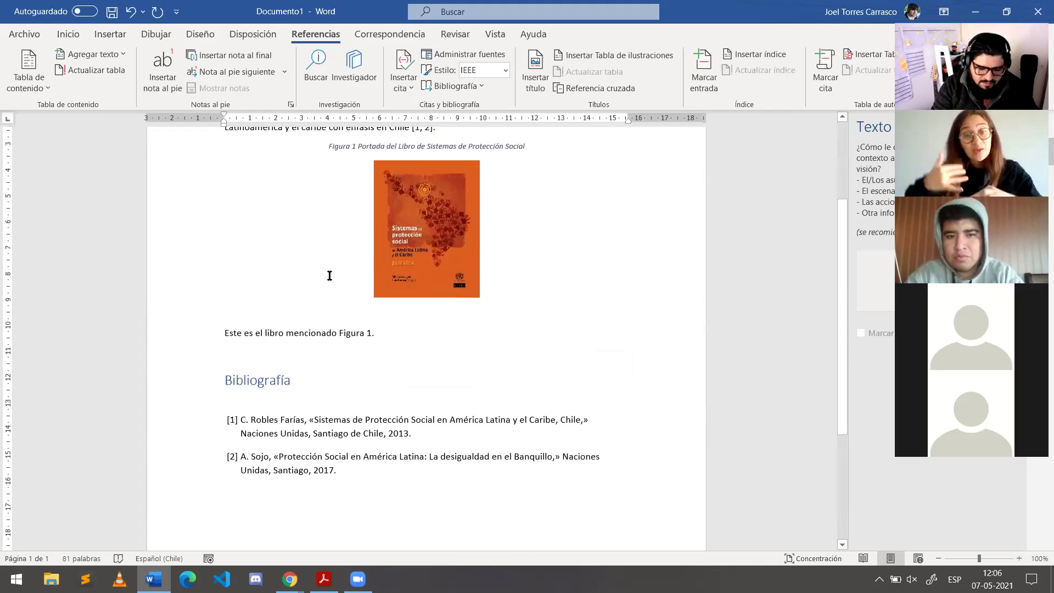
scroll(359, 294, up, 2)
scroll(417, 250, up, 3)
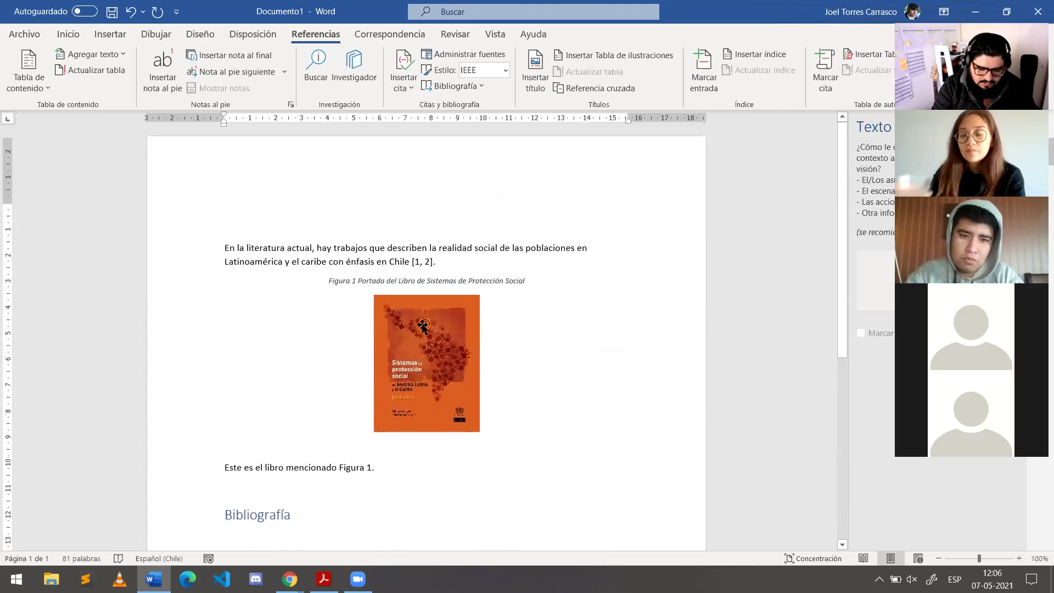
Step: Change the document's citation and bibliography style to APA, sixth edition
scroll(417, 249, down, 1)
click(426, 226)
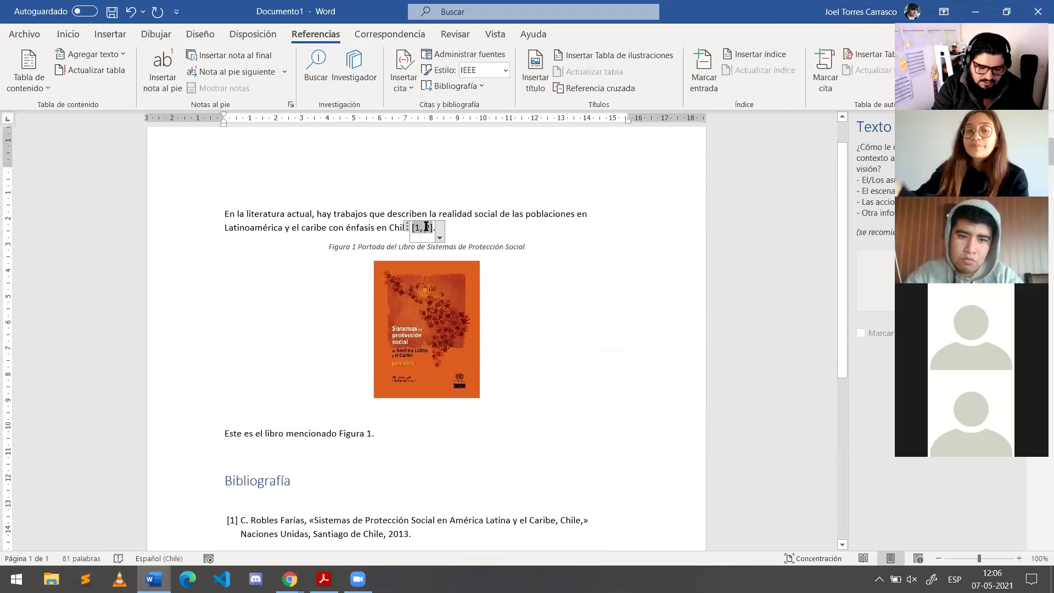
click(407, 226)
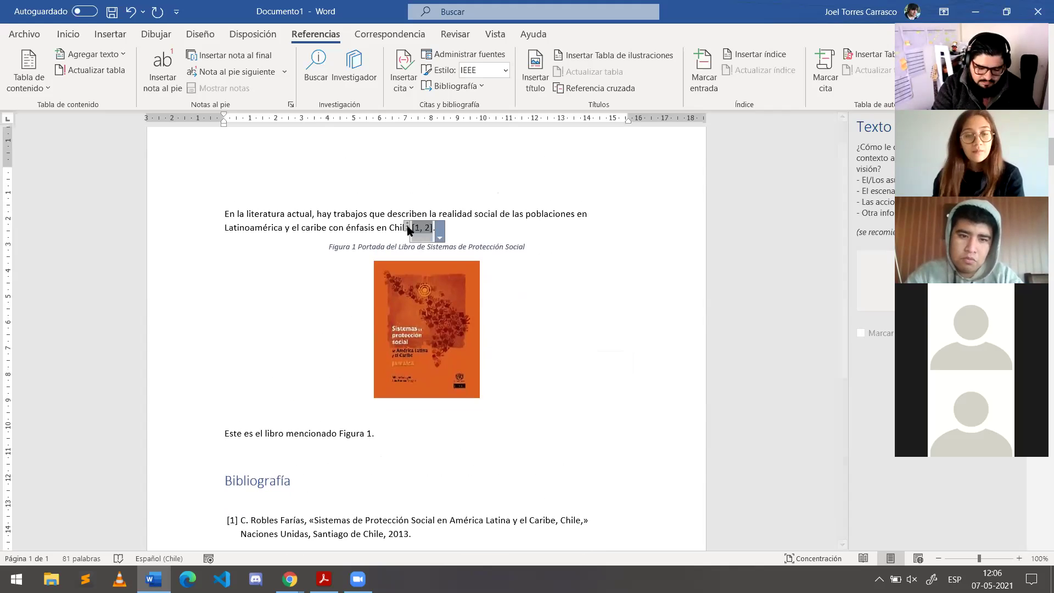
click(501, 70)
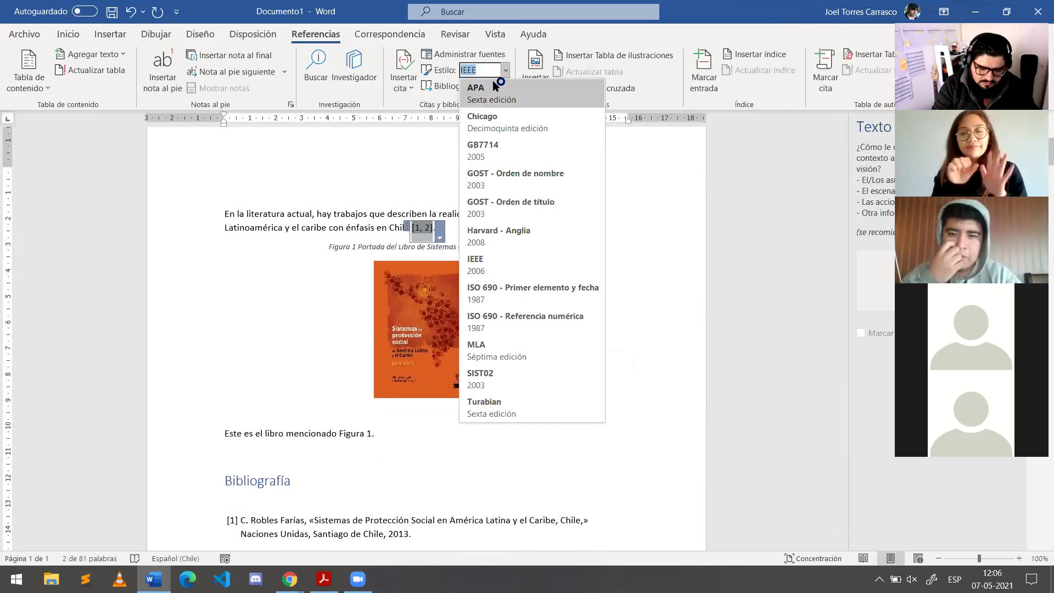
click(489, 84)
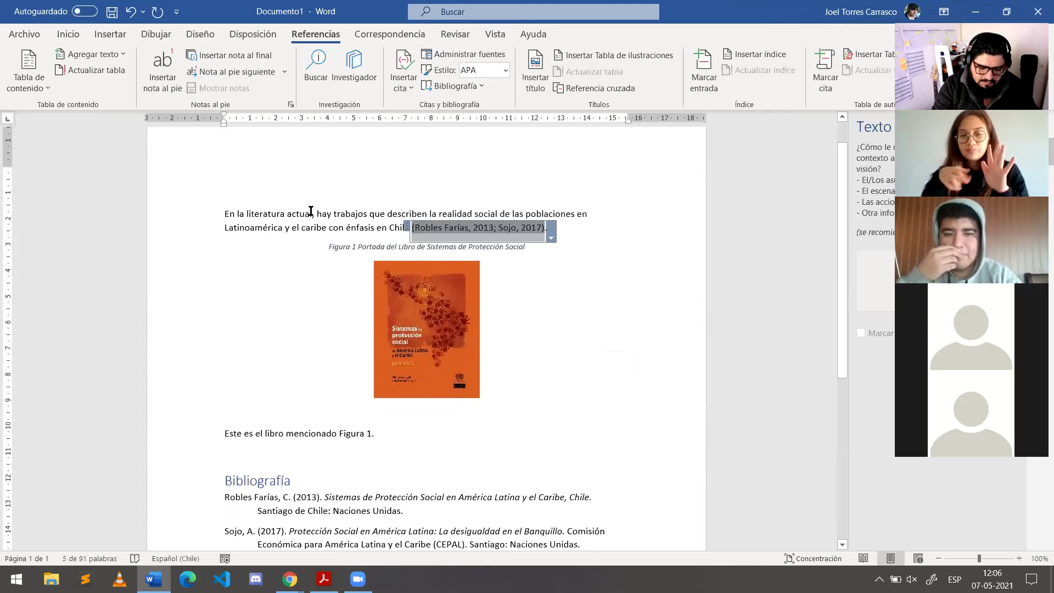
click(256, 197)
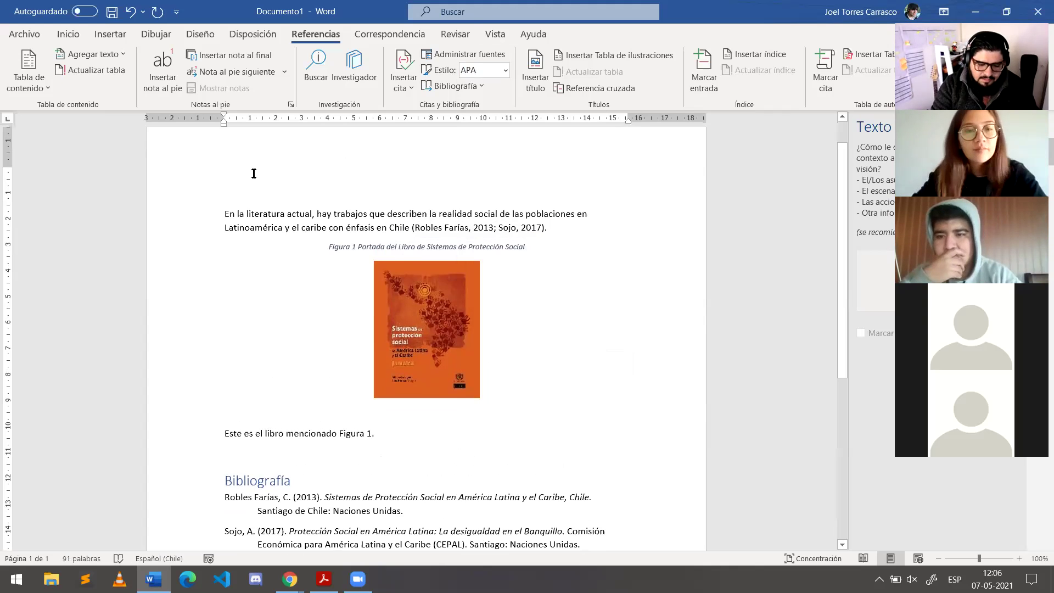
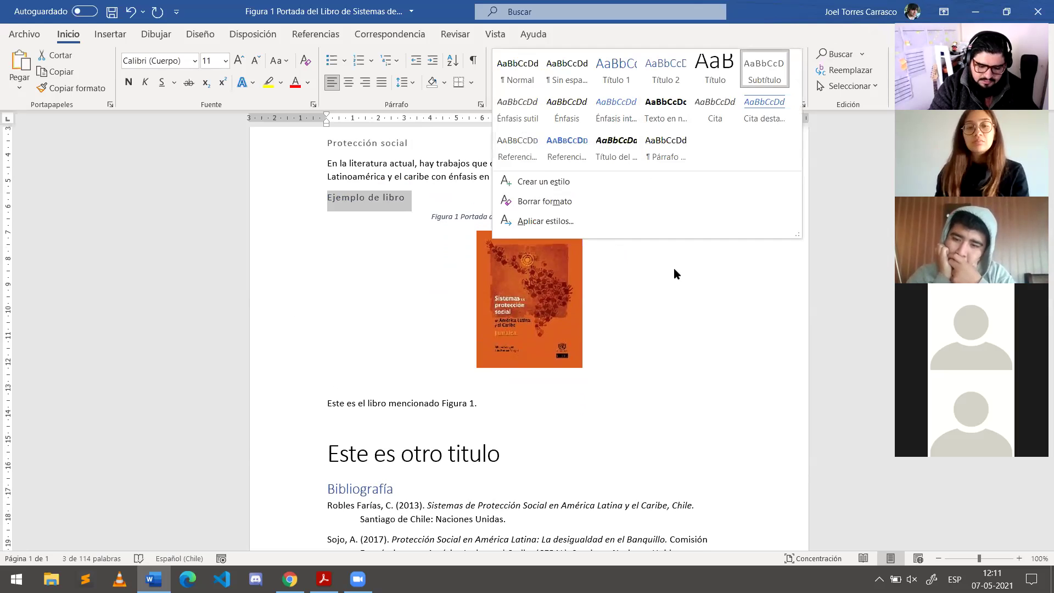
Step: Review the styles available for the title "Ejemplo de titulo" without applying a different one
click(678, 176)
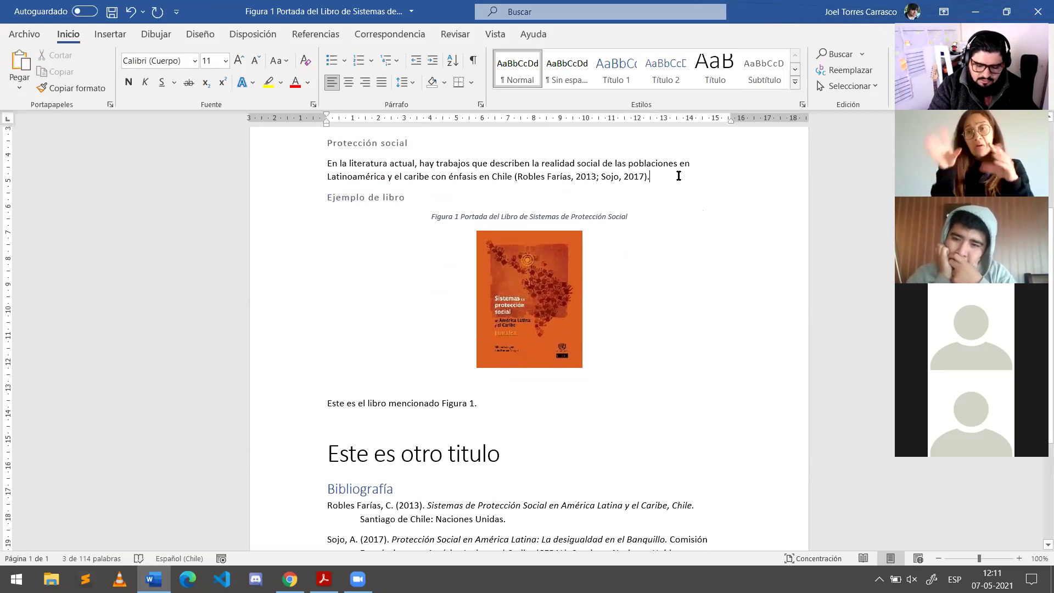
scroll(678, 175, up, 5)
click(484, 261)
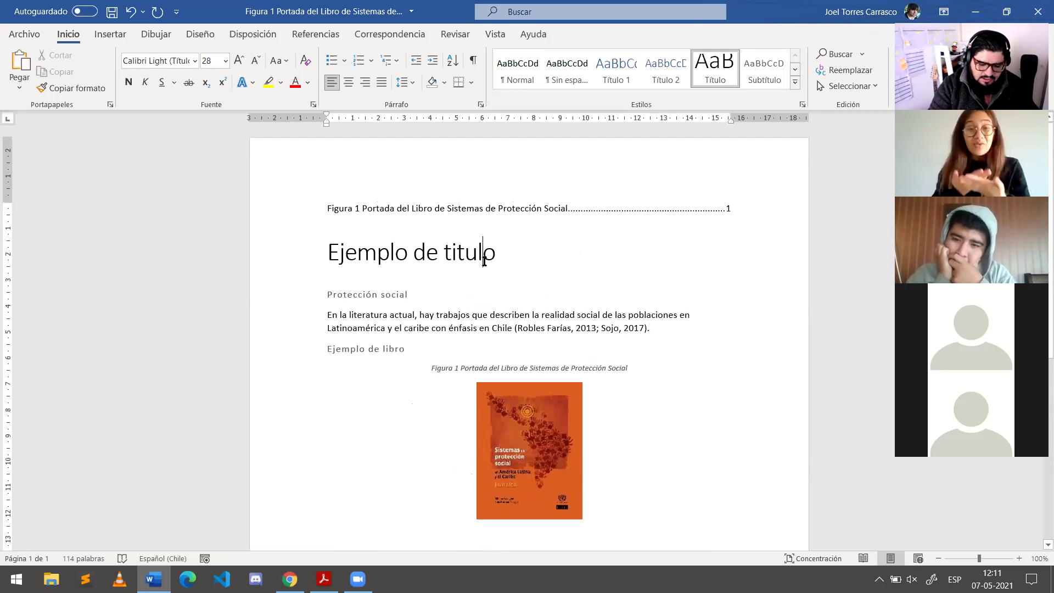
click(793, 82)
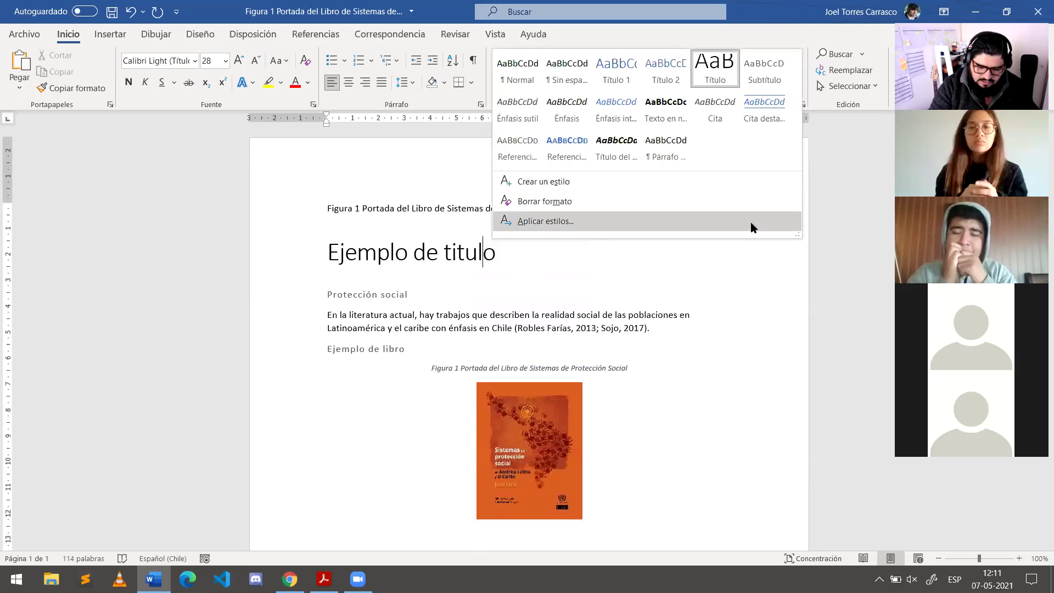
click(715, 254)
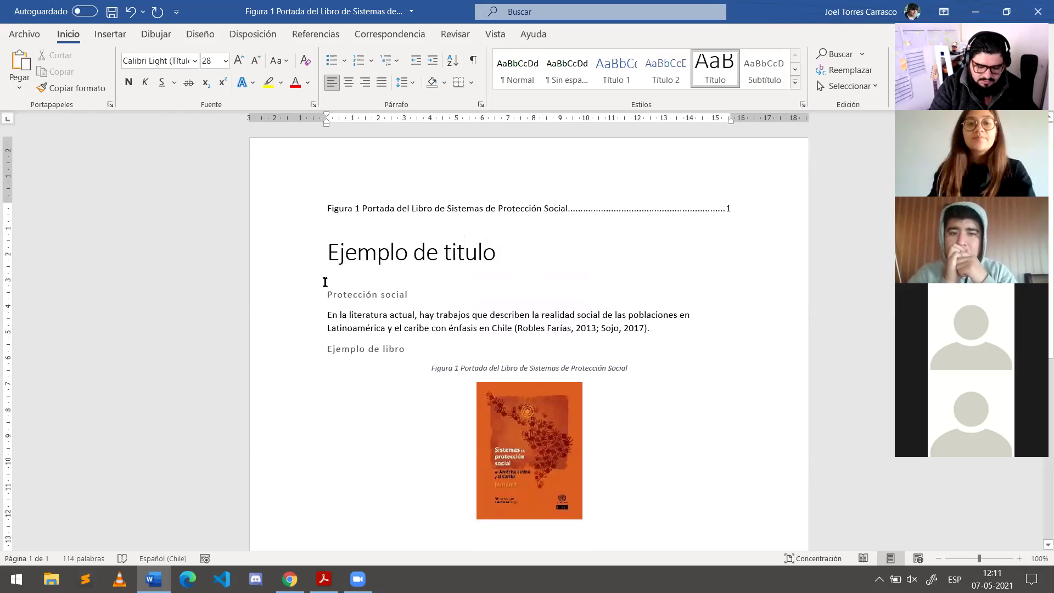
Step: Show the navigation pane beside the document
scroll(325, 282, down, 2)
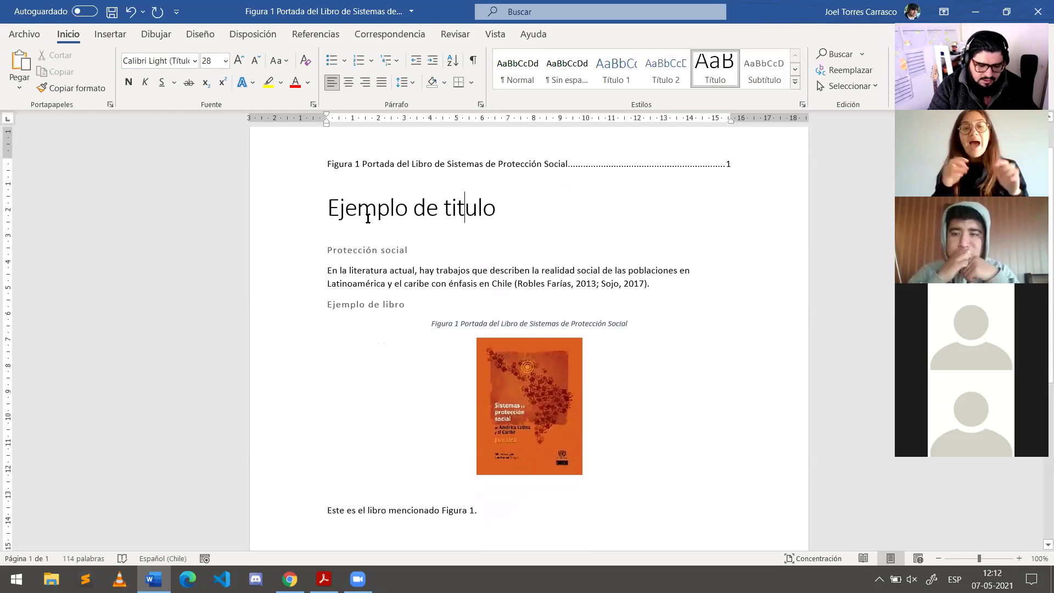
scroll(336, 209, down, 1)
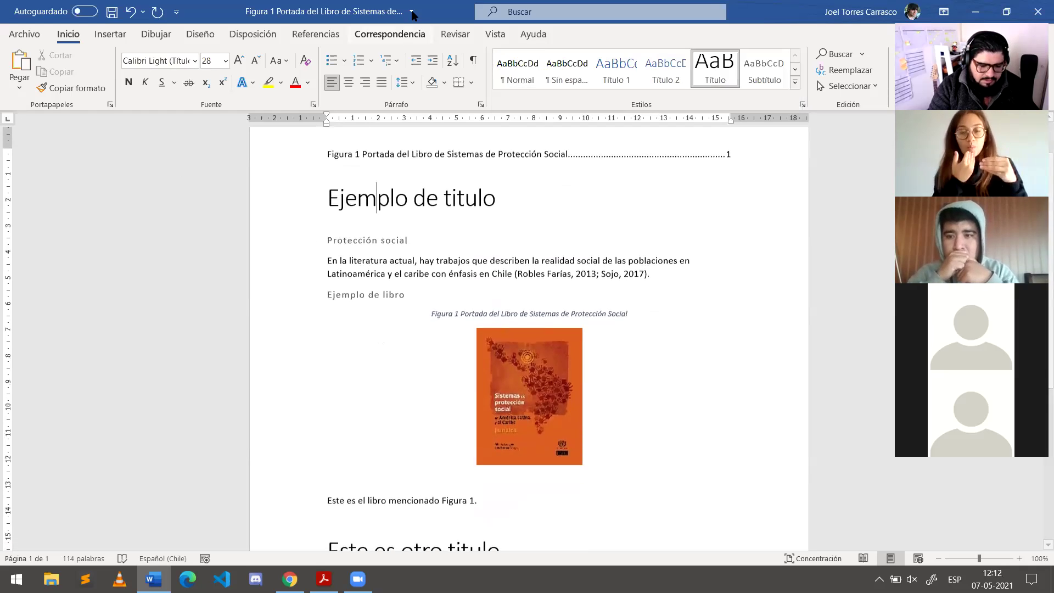
click(497, 32)
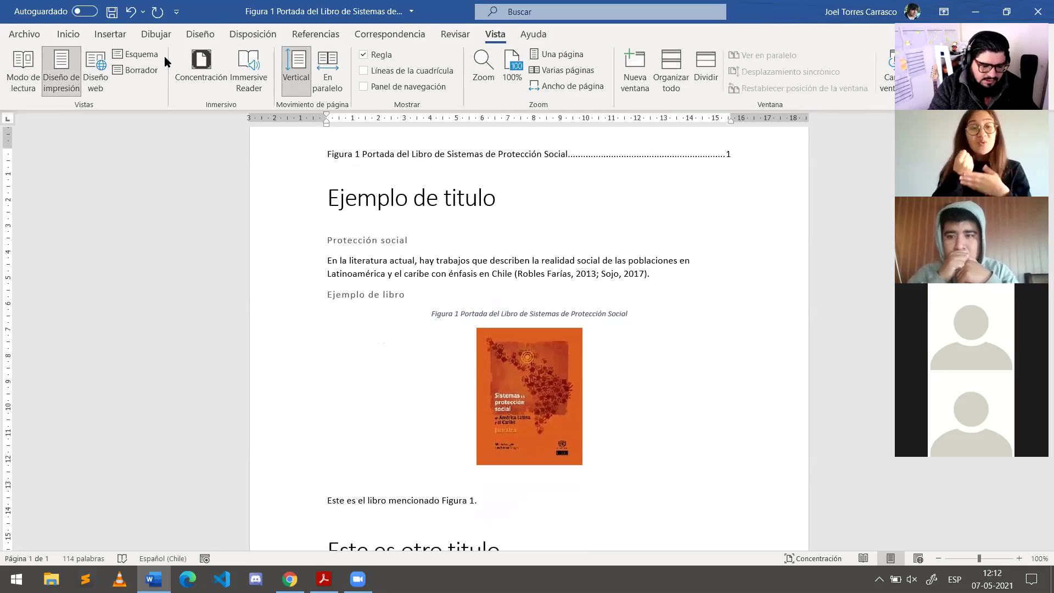
click(375, 88)
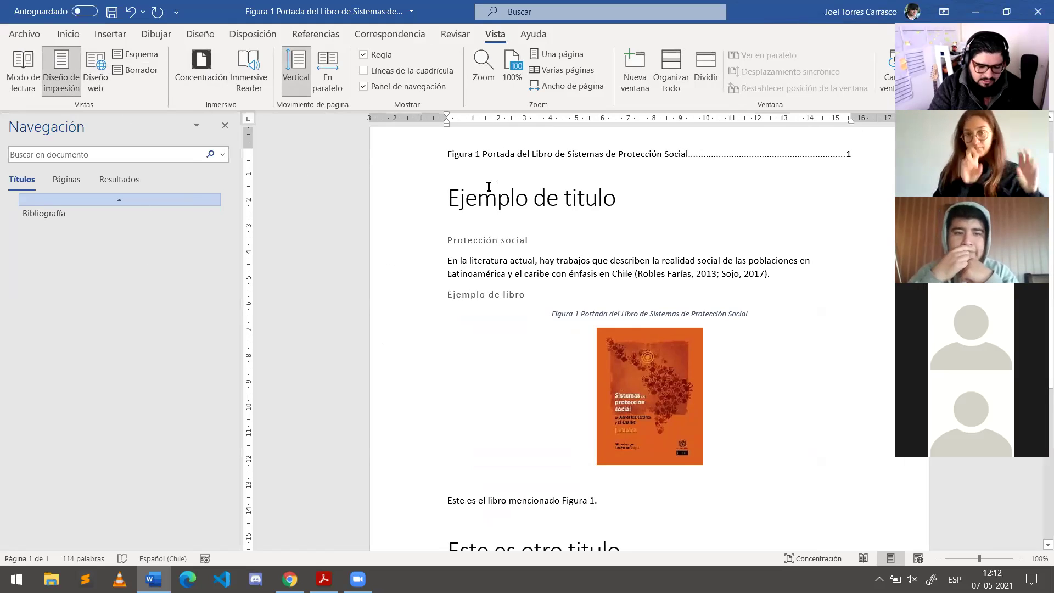
scroll(488, 186, up, 2)
click(464, 253)
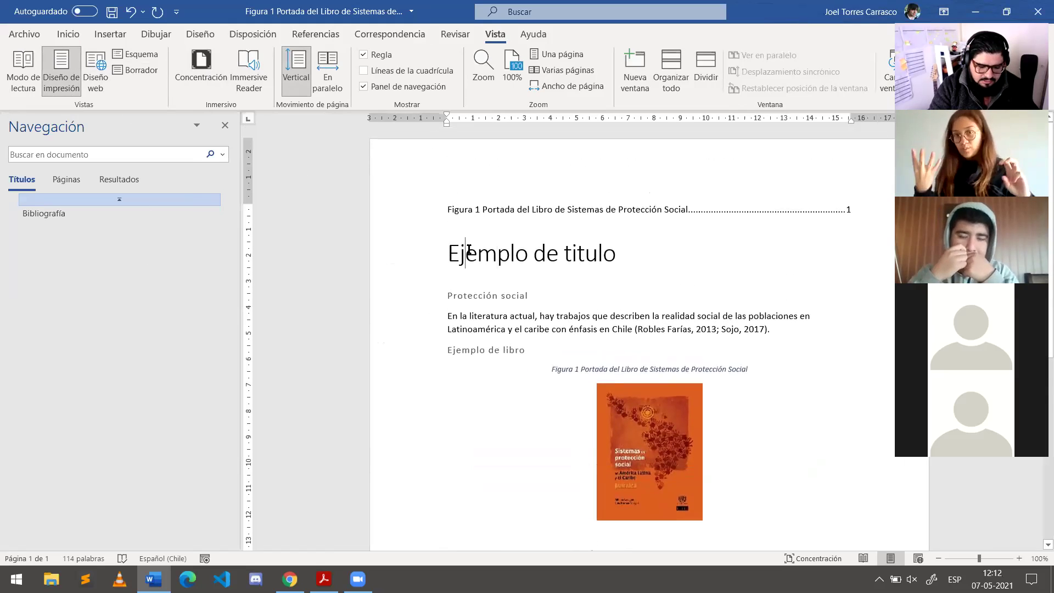
Step: Go to the Bibliografía heading and back to the document's start through the heading list, and save the document
click(70, 181)
click(22, 181)
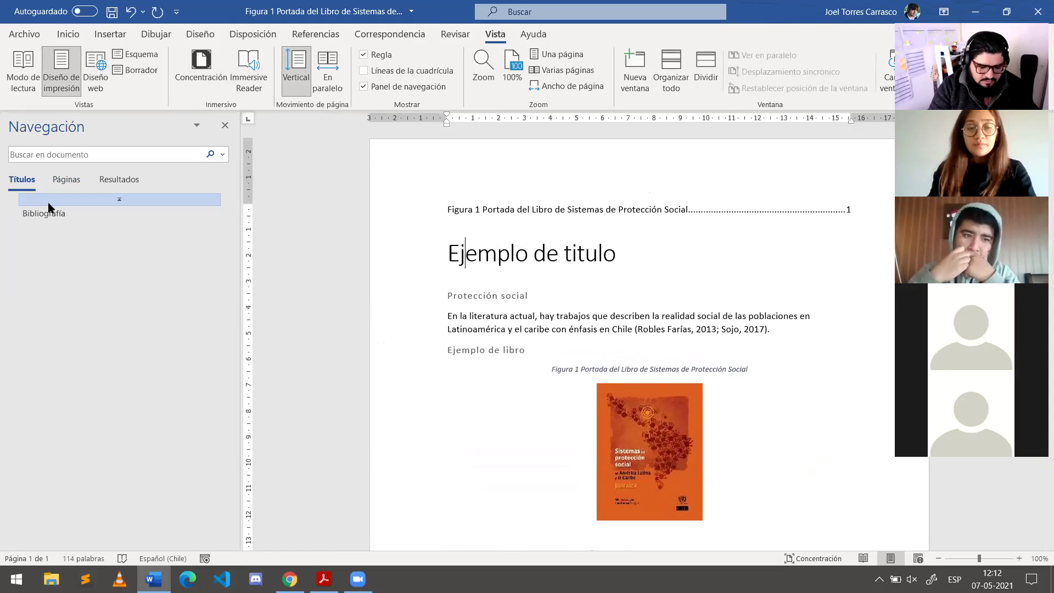
click(49, 203)
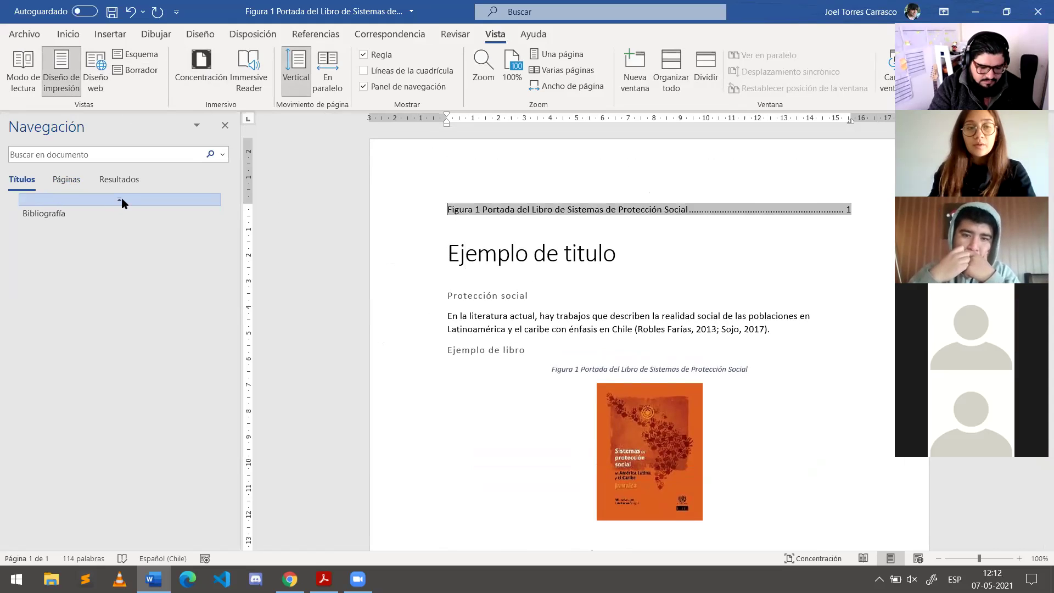
click(45, 215)
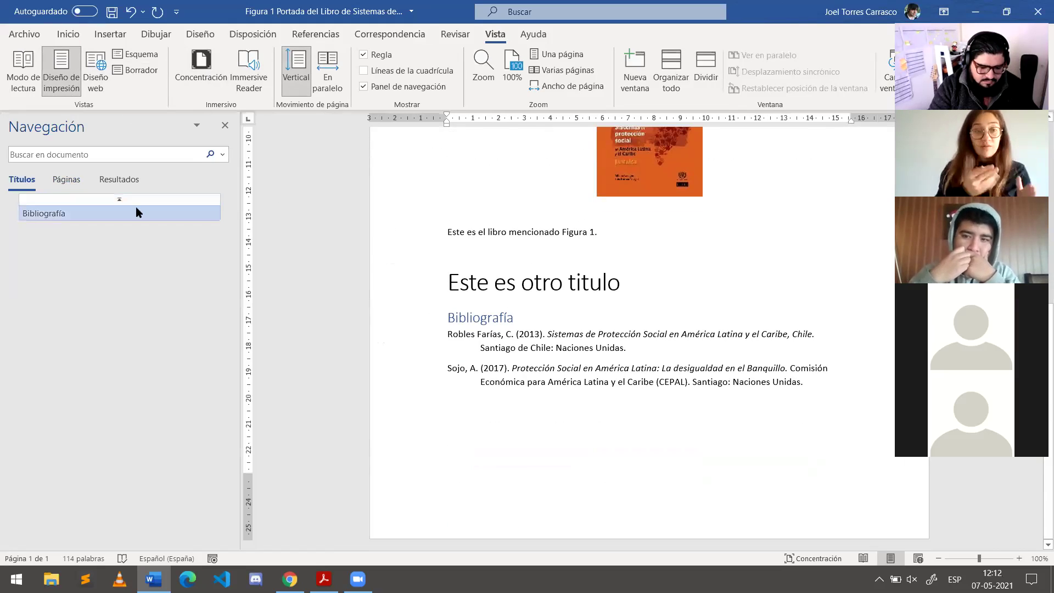
key(ctrl+Home)
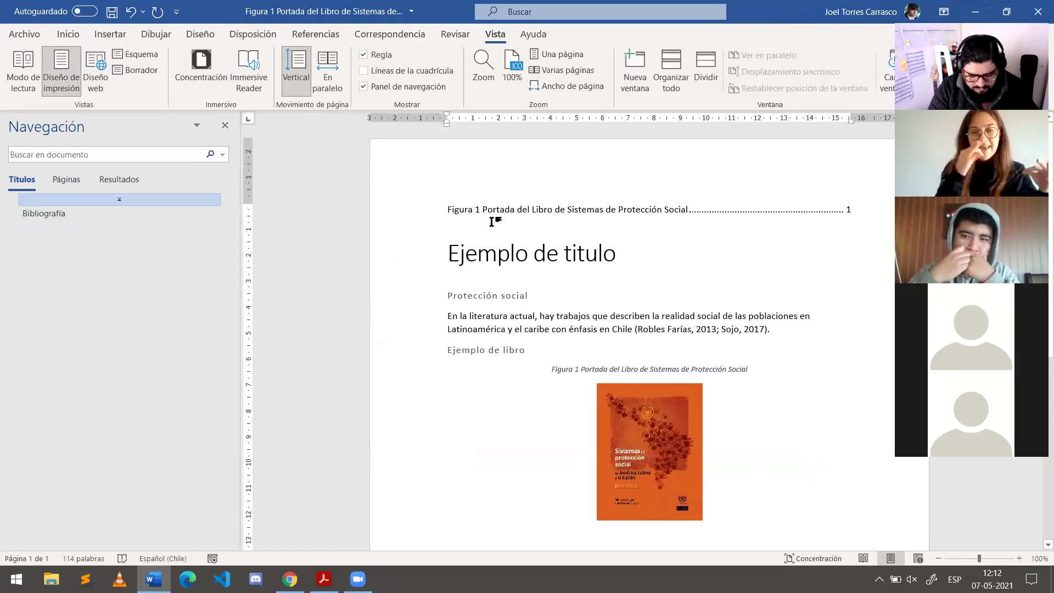
key(ctrl+s)
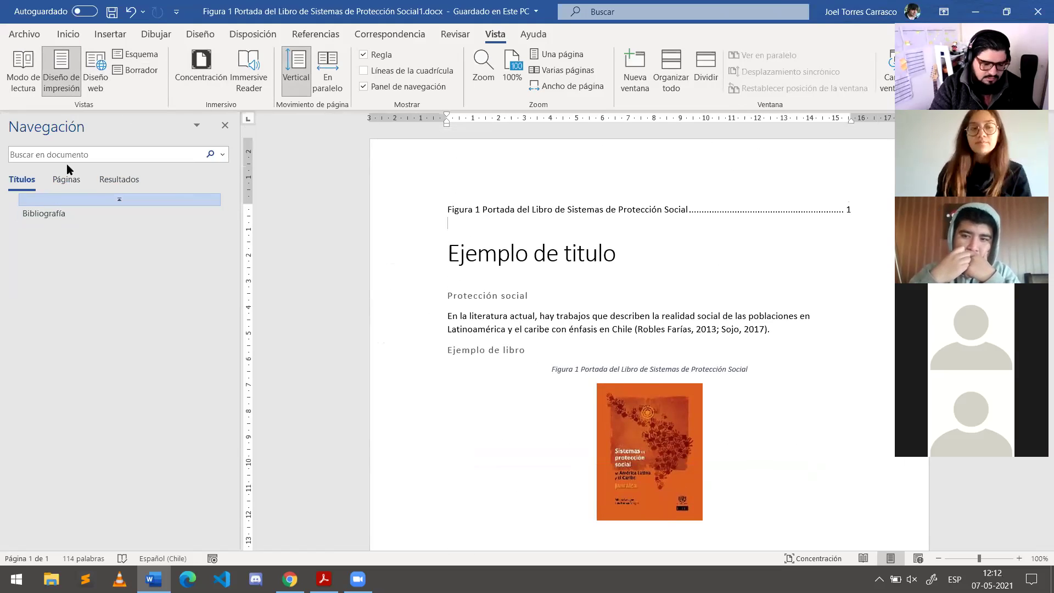
Step: Examine the navigation pane's options, its results view and its heading list, comparing the listed headings with the title "Ejemplo de titulo"
click(196, 125)
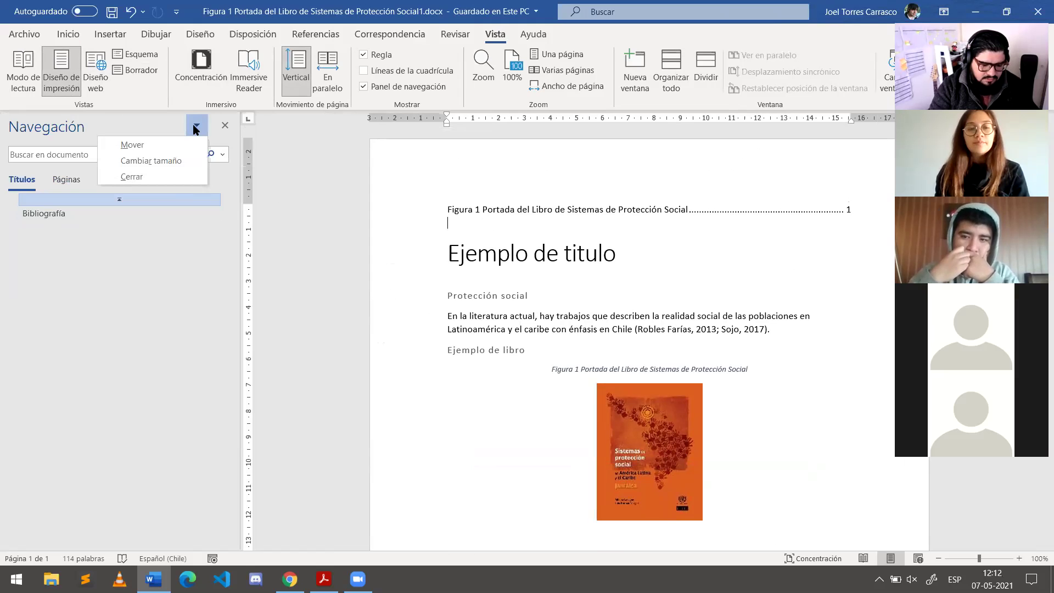
click(196, 126)
click(71, 179)
click(115, 181)
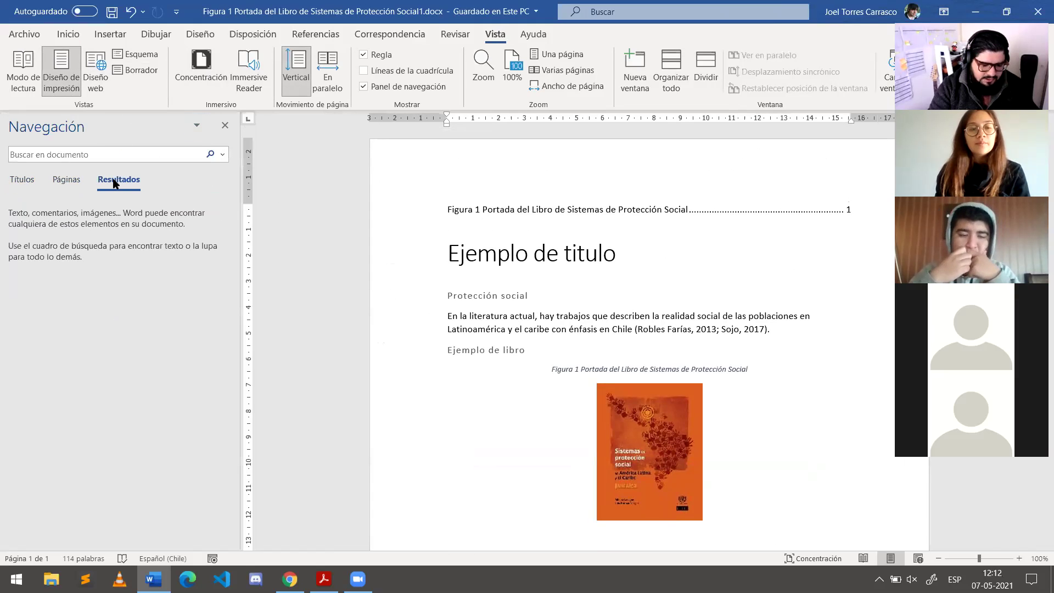
click(21, 182)
click(39, 214)
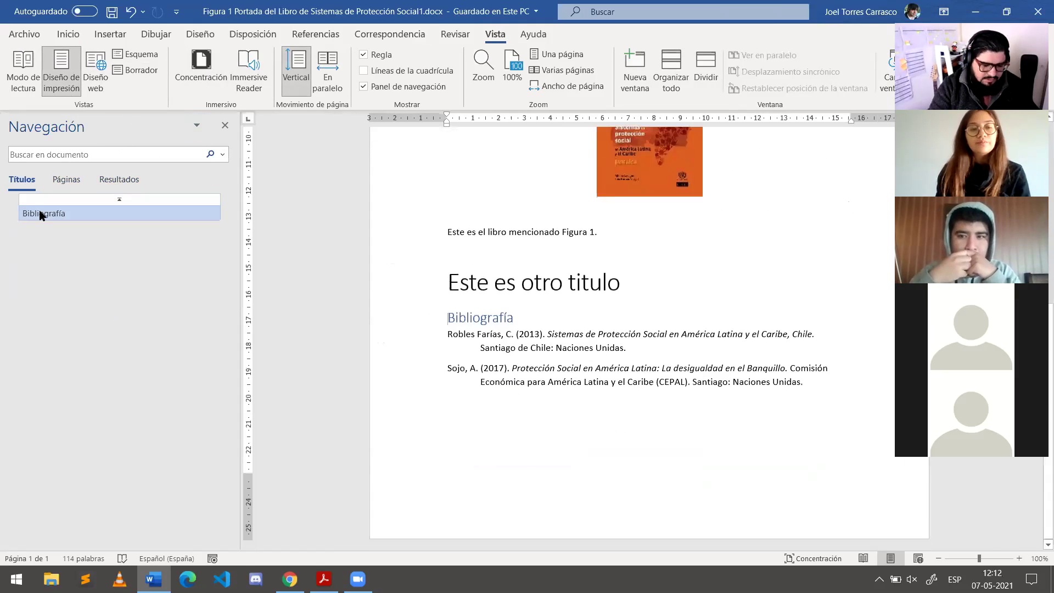
scroll(456, 220, up, 6)
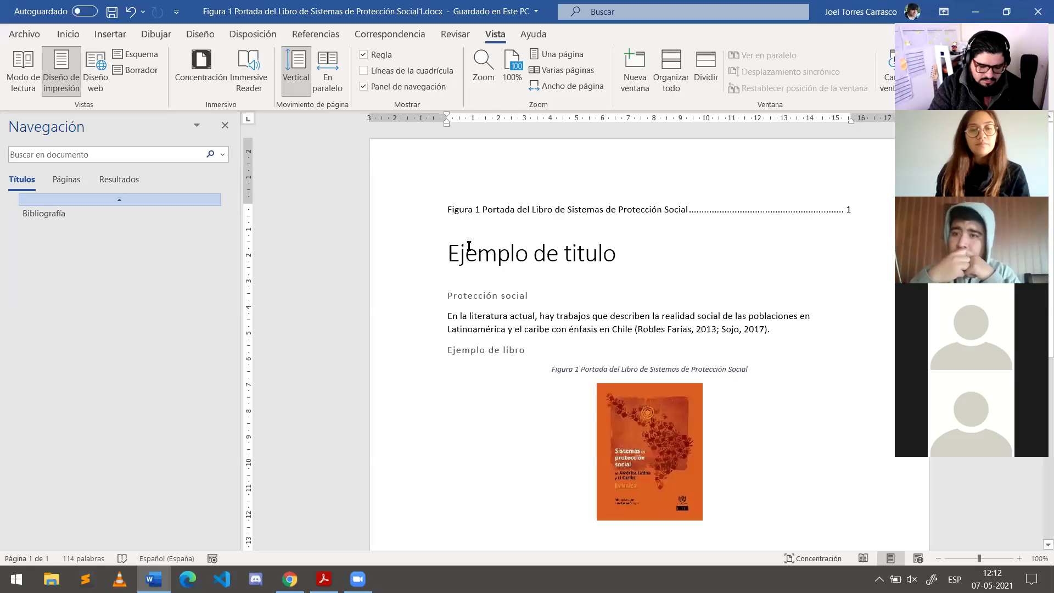
click(515, 255)
click(575, 254)
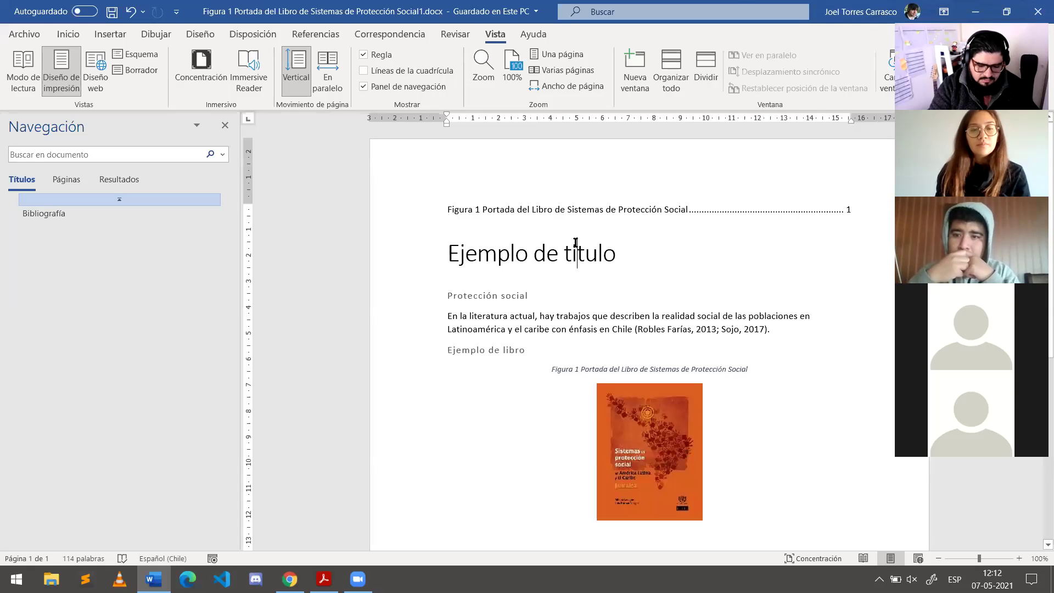
click(461, 261)
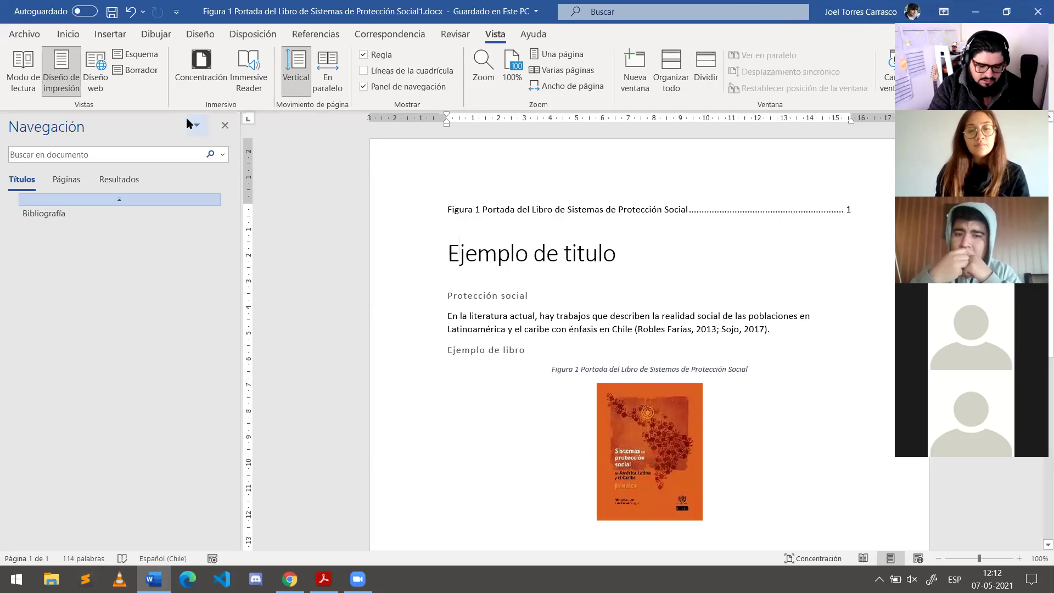
Step: Add two blank lines at the start of the document, above the table of figures
click(447, 209)
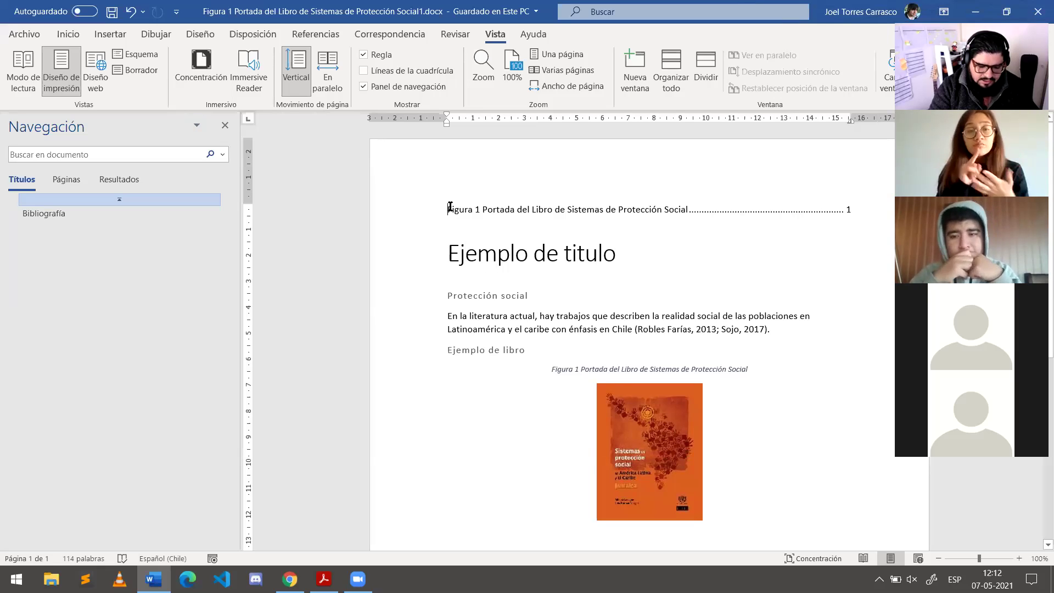
key(Return)
key(Return)
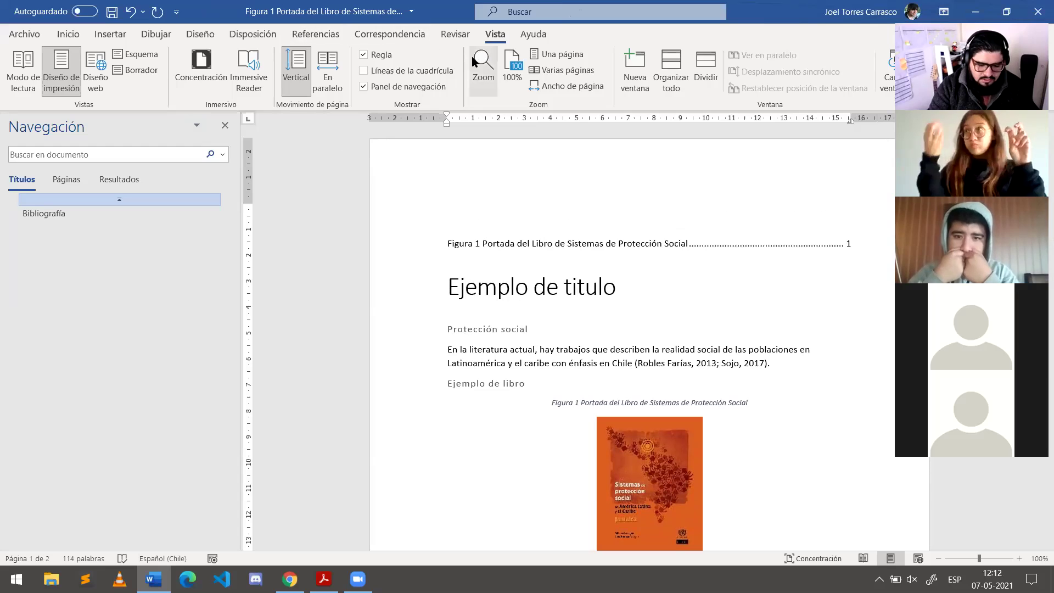
Step: Review the style gallery for the blank line at the document's start without applying a style
click(69, 34)
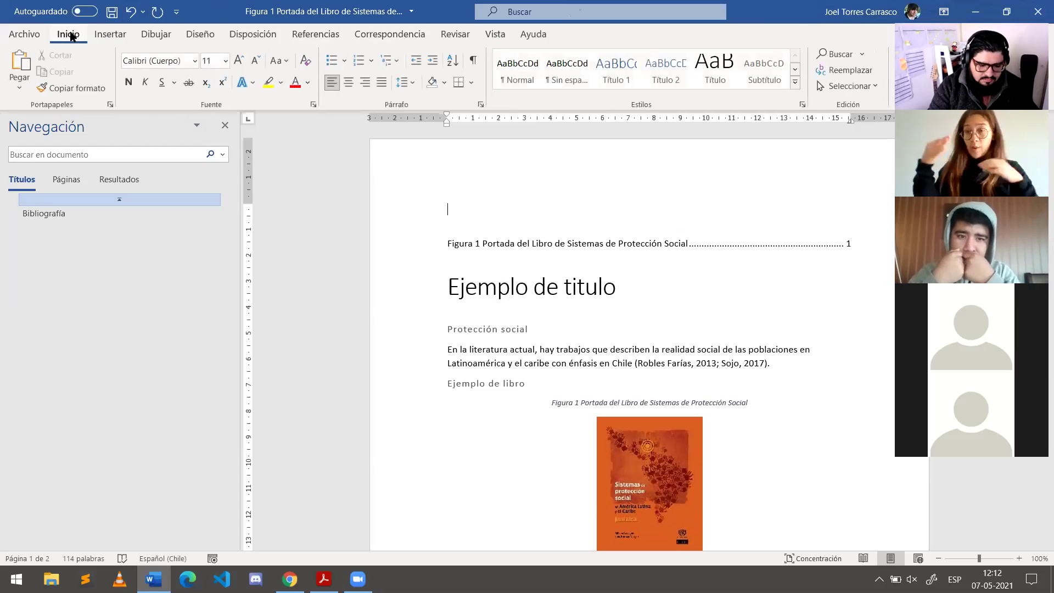
click(795, 82)
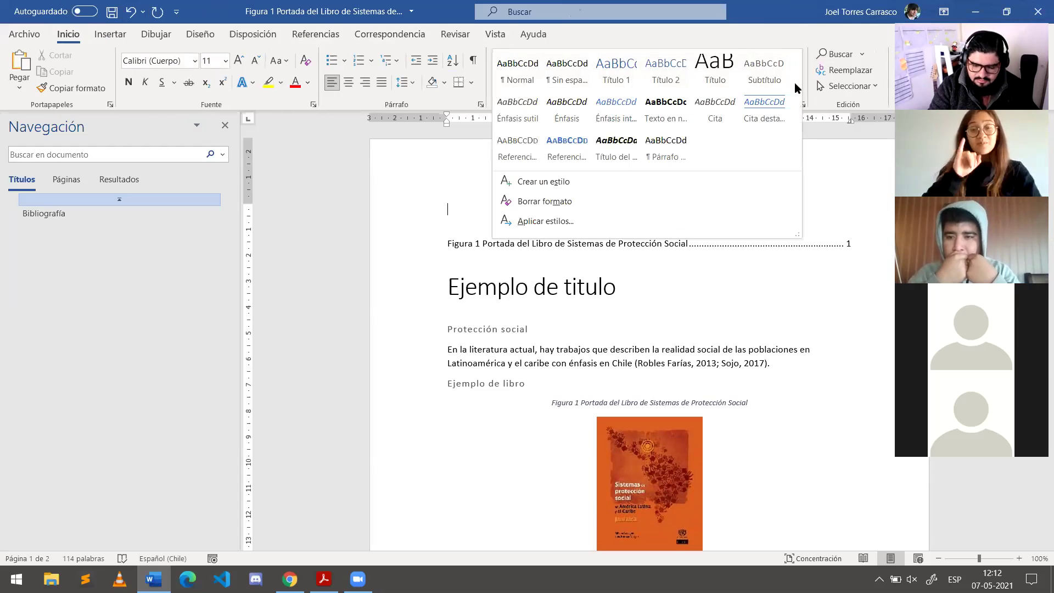
click(843, 181)
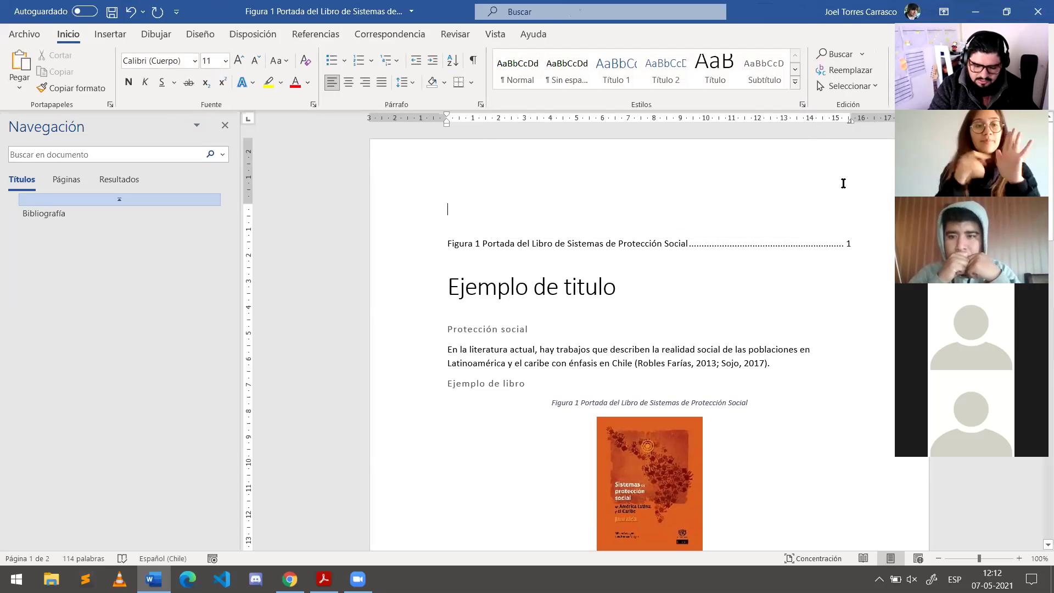
Step: Insert a table of contents using "Tabla automática 1" at the start of the document
click(300, 34)
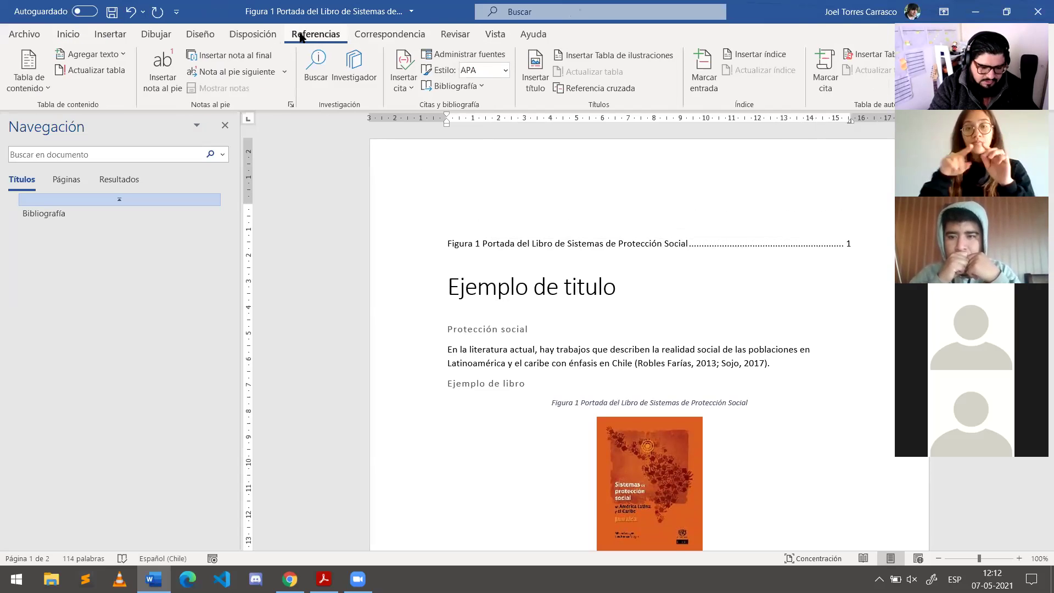
click(30, 74)
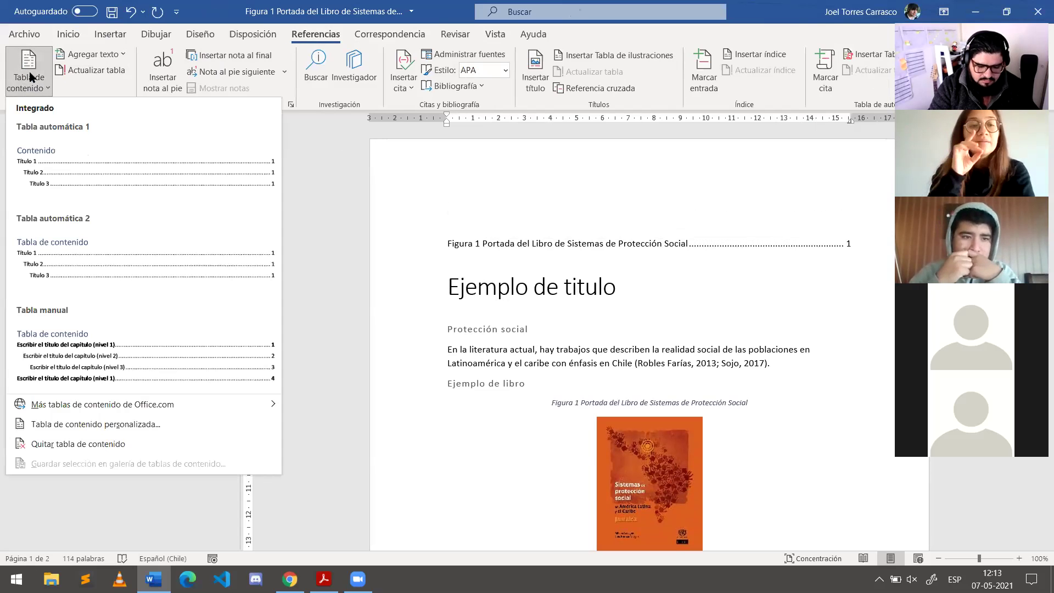
click(115, 173)
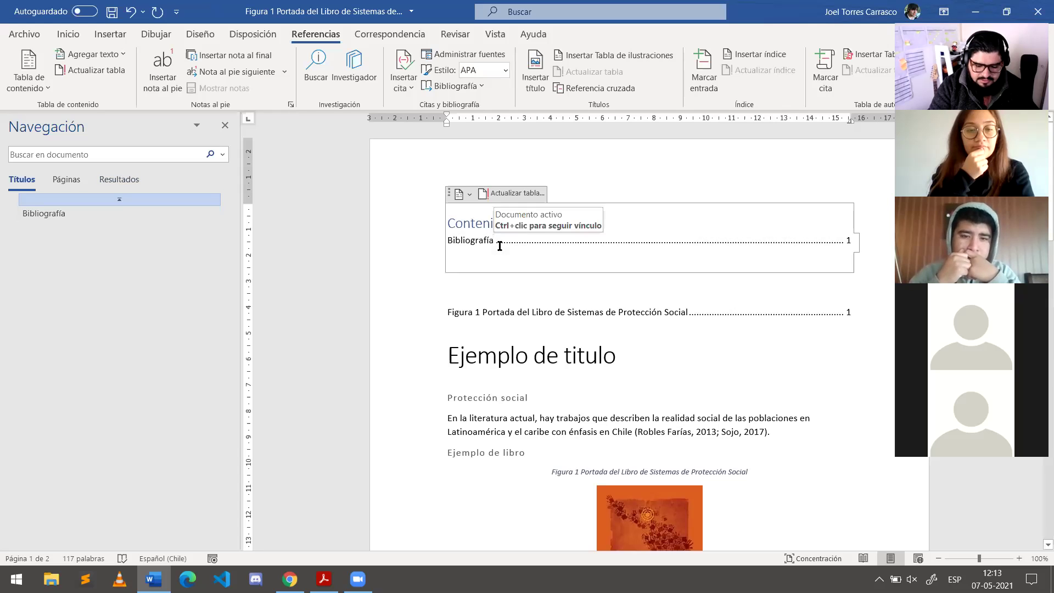
Step: Add the title "Ejemplo de titulo" to the table of contents headings as Nivel 1
scroll(620, 259, down, 3)
drag(620, 257, 445, 250)
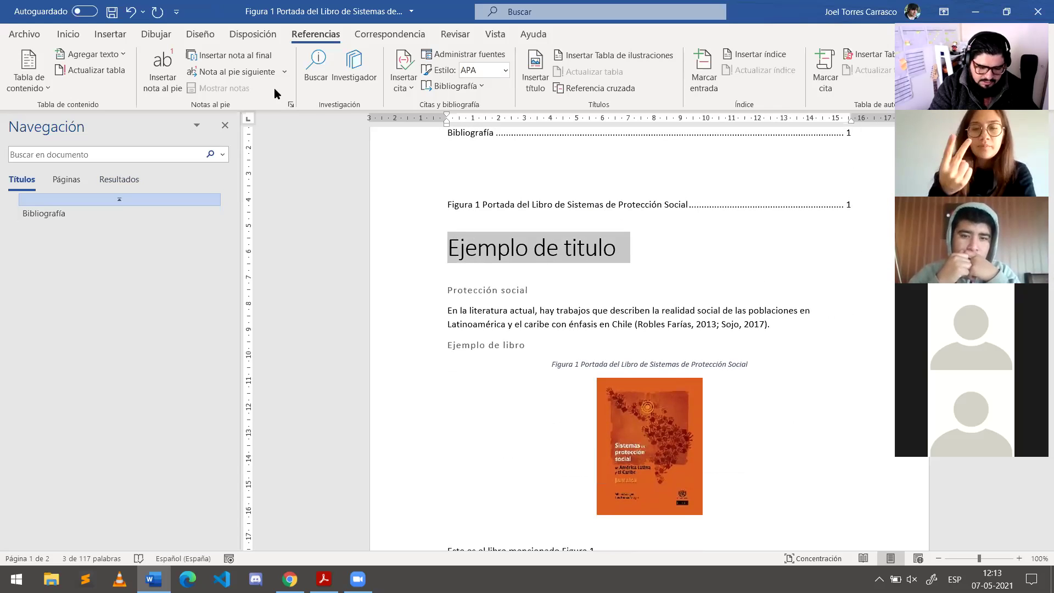
click(114, 55)
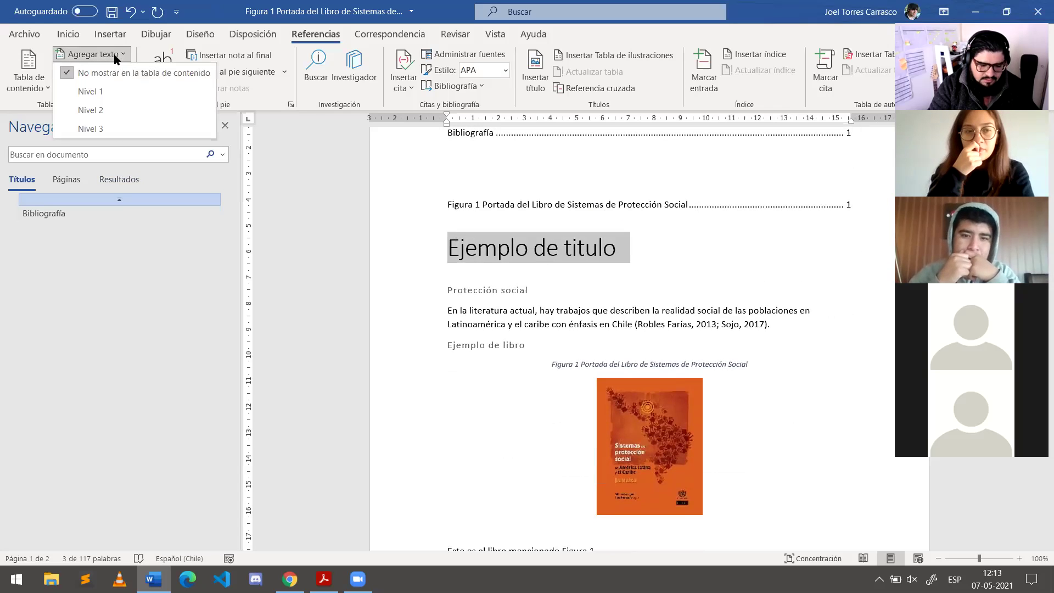
click(114, 91)
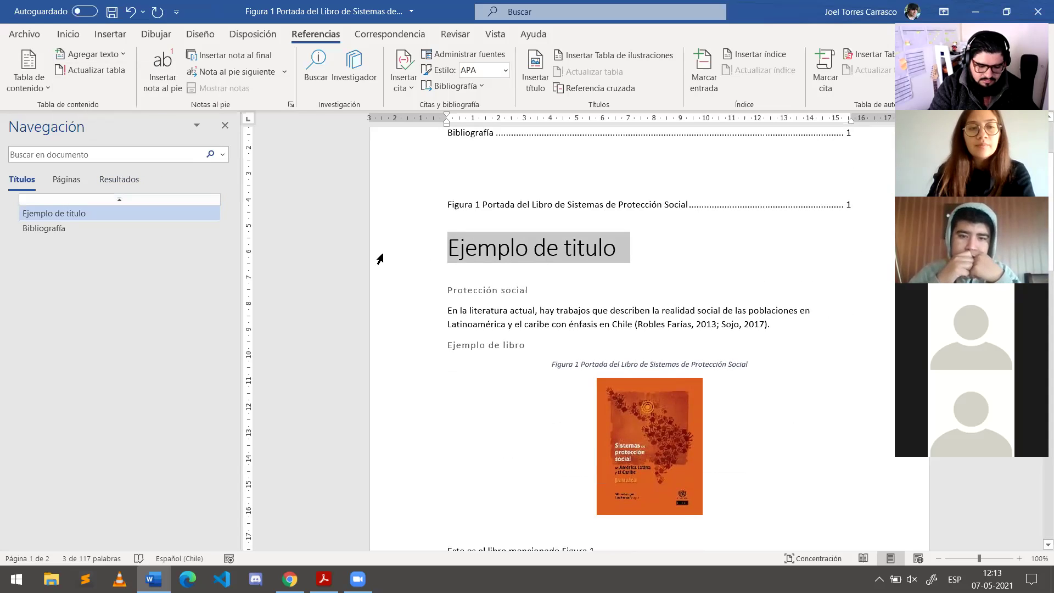
Step: Assign the subtitle "Protección social" to Nivel 2 of the table of contents
click(516, 289)
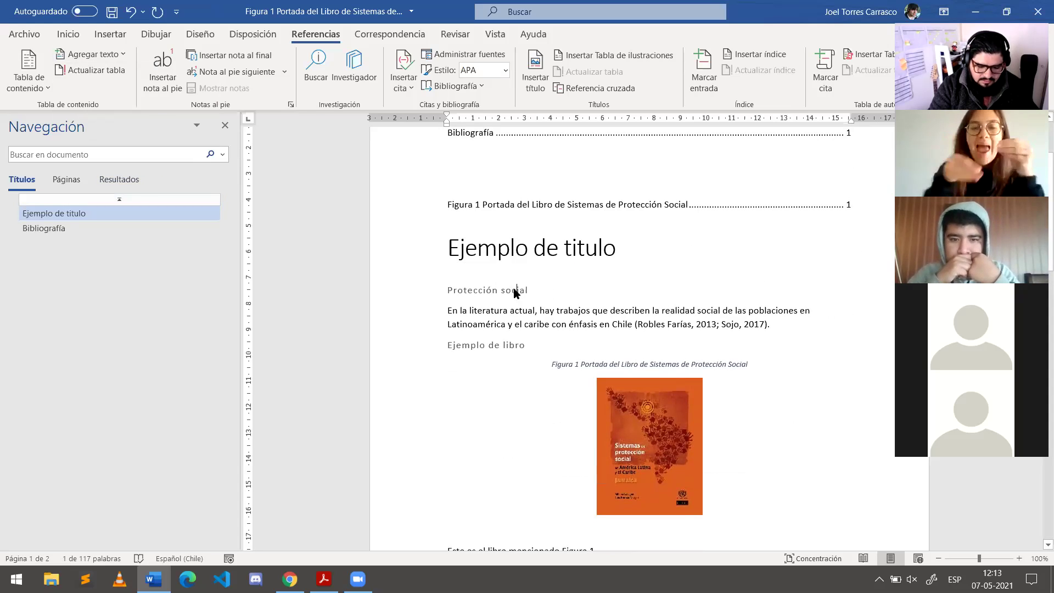
triple_click(516, 290)
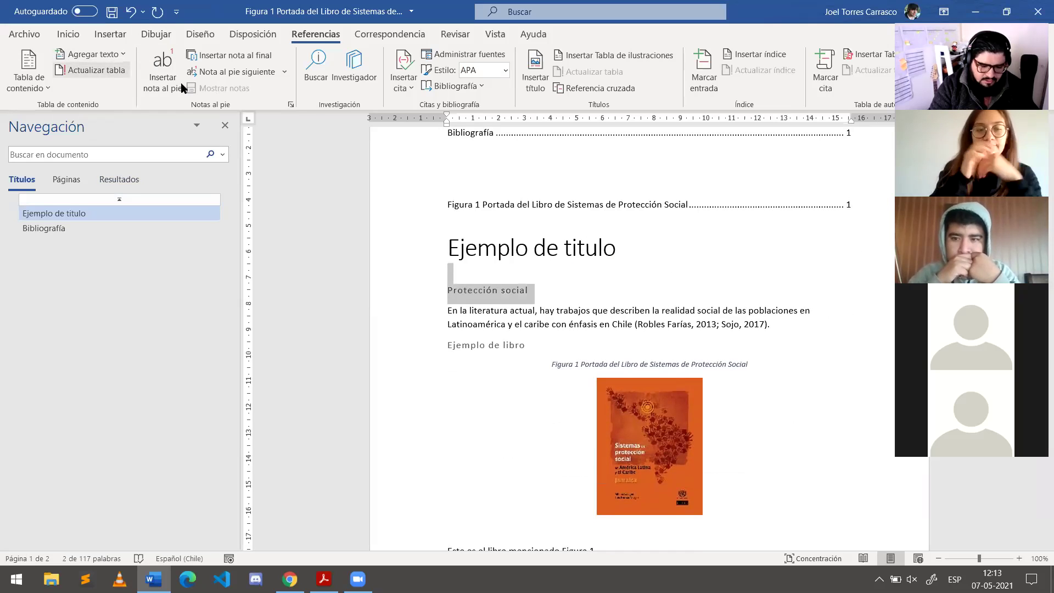
drag(527, 289, 453, 289)
click(118, 54)
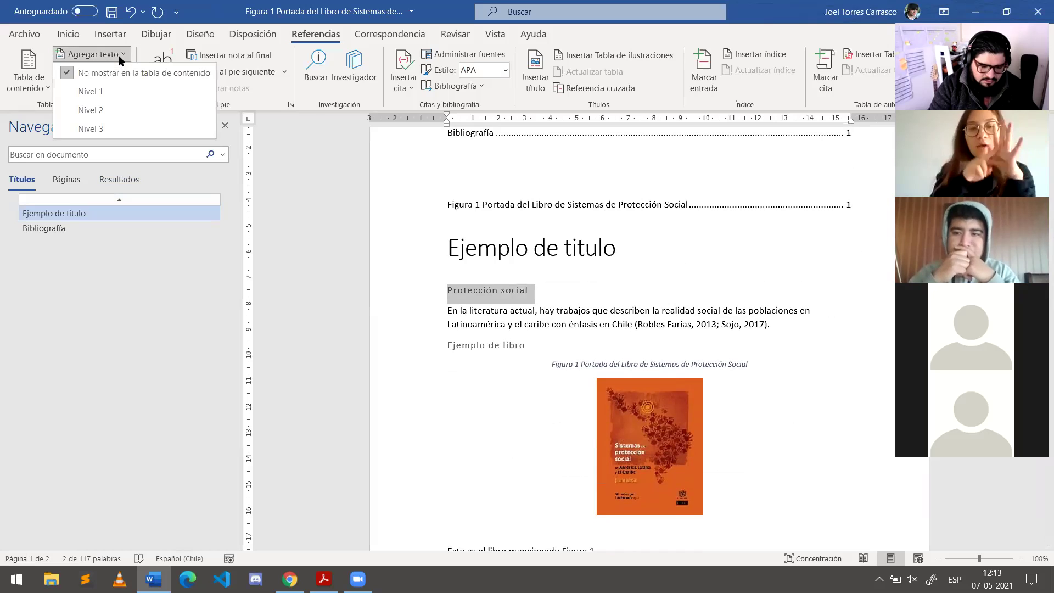
click(101, 106)
Step: Assign the subtitle "Ejemplo de libro" above the figure to Nivel 2 of the table of contents
scroll(455, 241, down, 5)
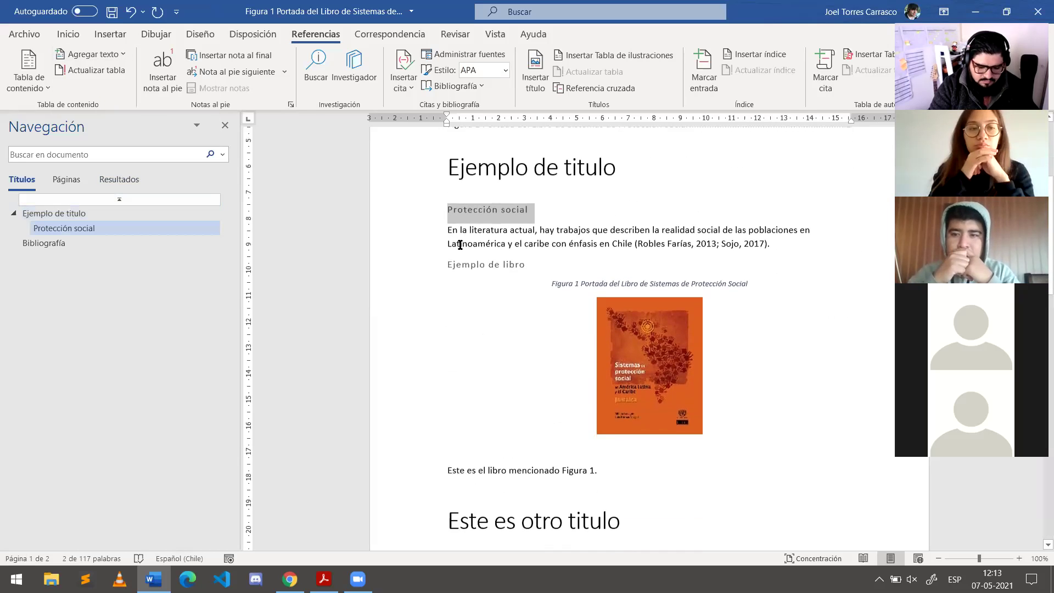
scroll(563, 235, up, 3)
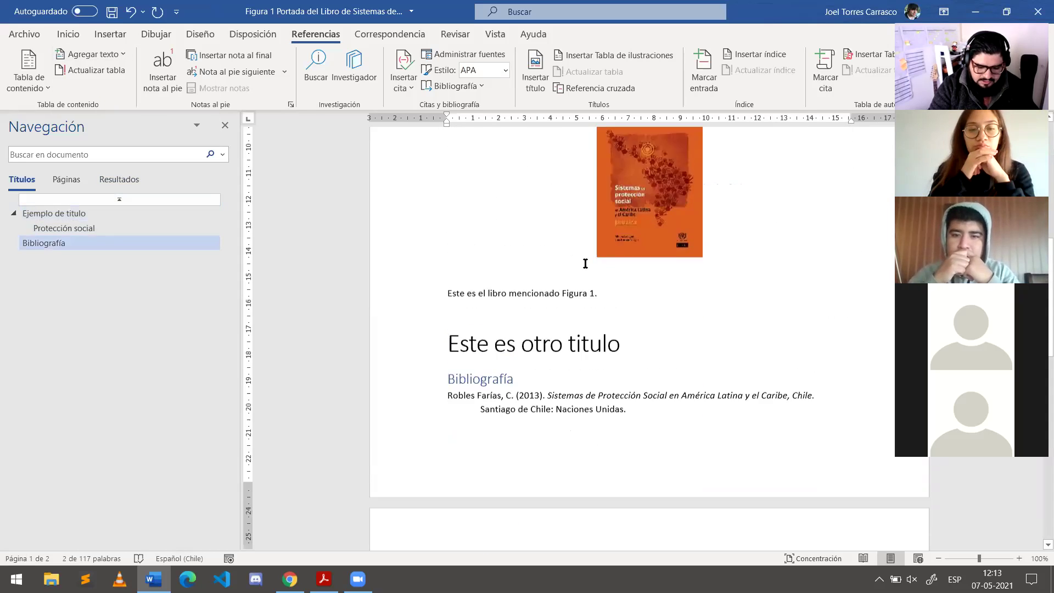
drag(530, 186, 447, 187)
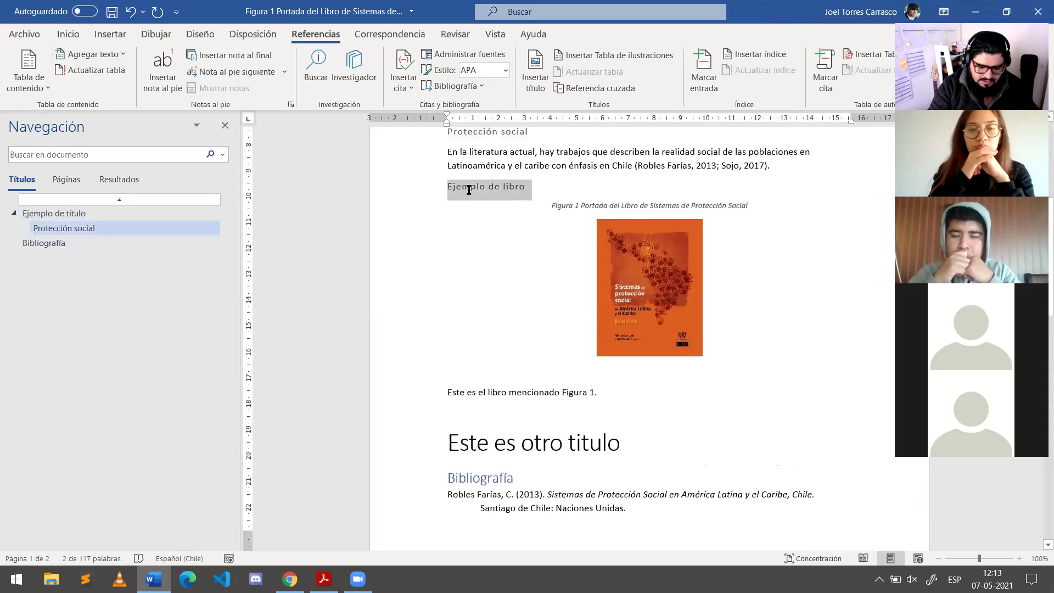
click(91, 54)
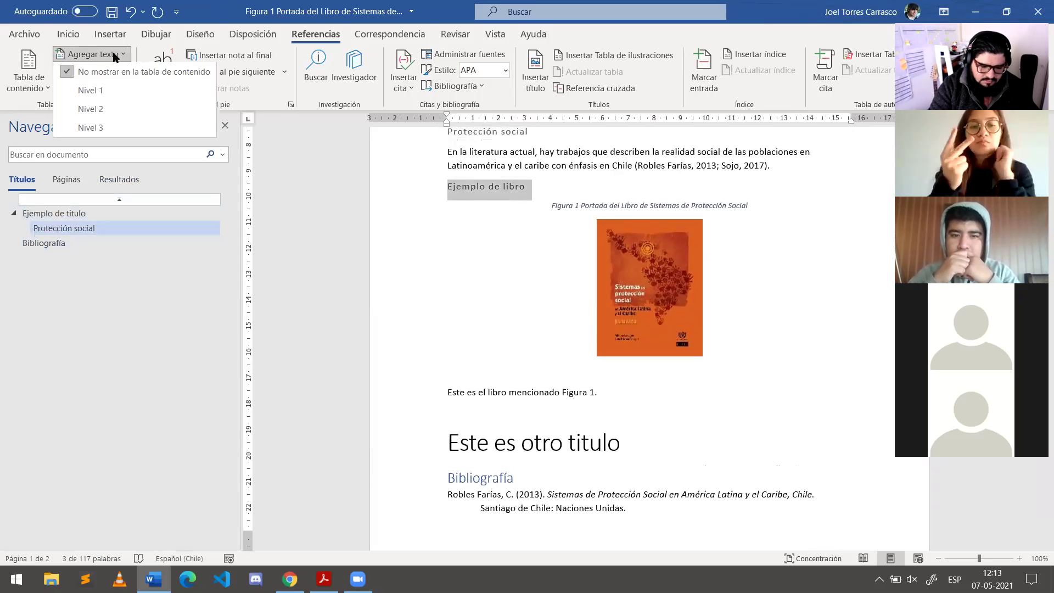
click(94, 110)
Step: Assign "Este es otro titulo" to Nivel 1, and collapse and re-expand "Ejemplo de titulo" in the navigation headings
scroll(544, 291, down, 3)
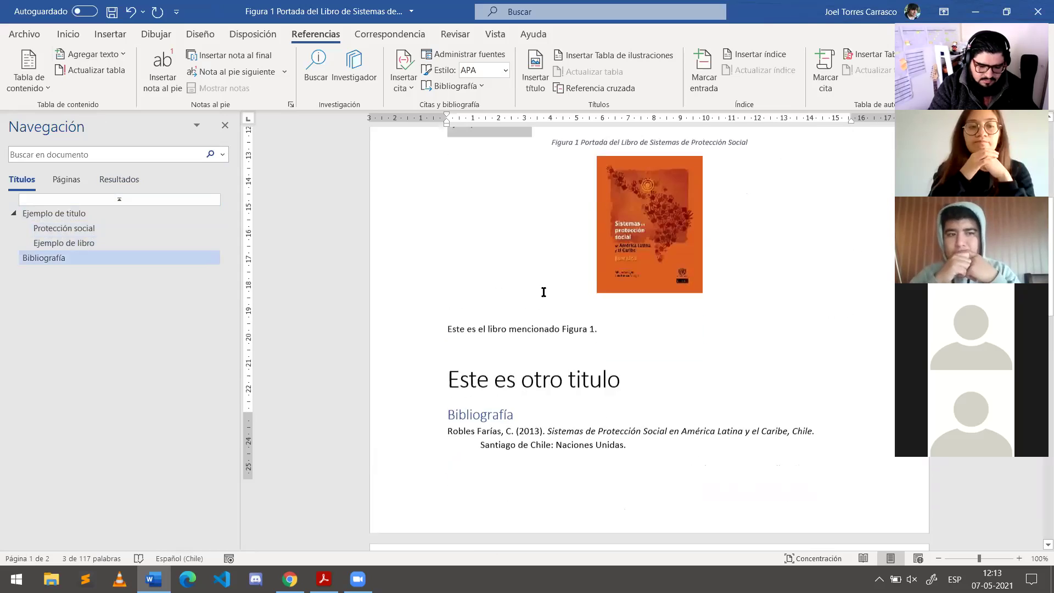
click(543, 295)
drag(619, 298, 423, 302)
click(112, 55)
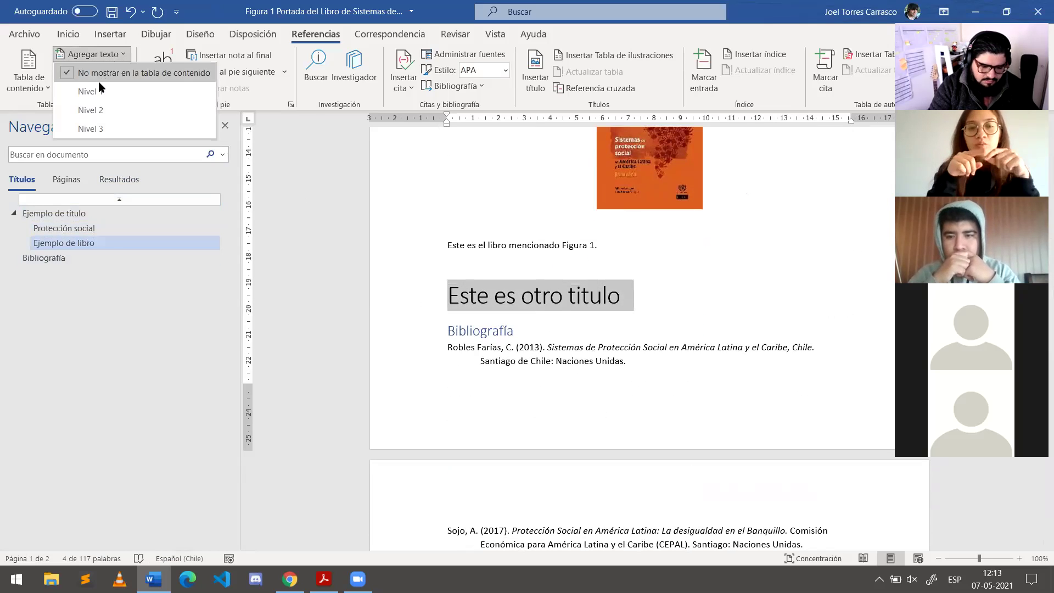
click(96, 91)
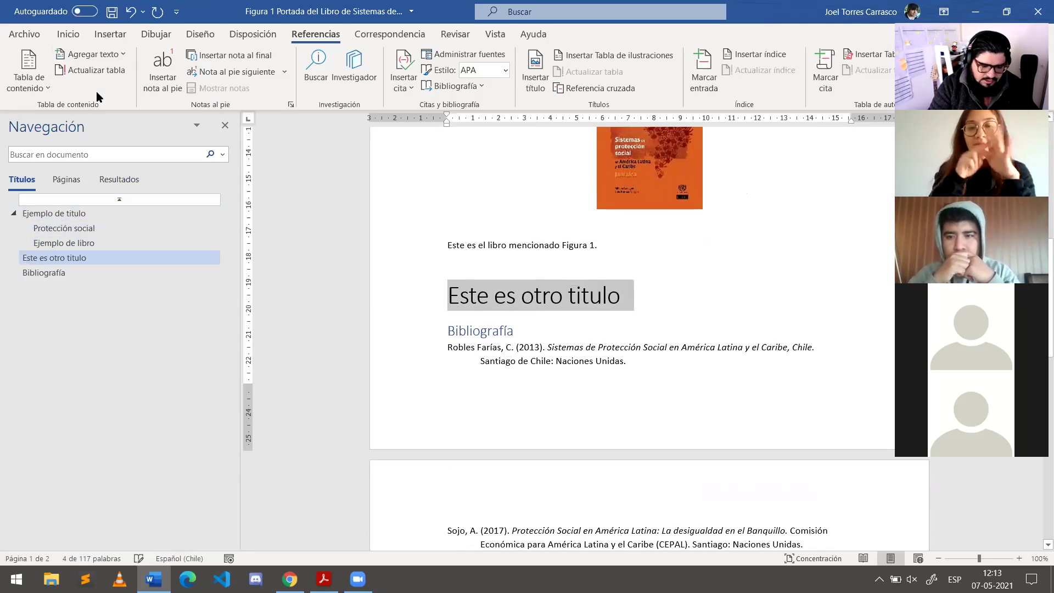
click(14, 215)
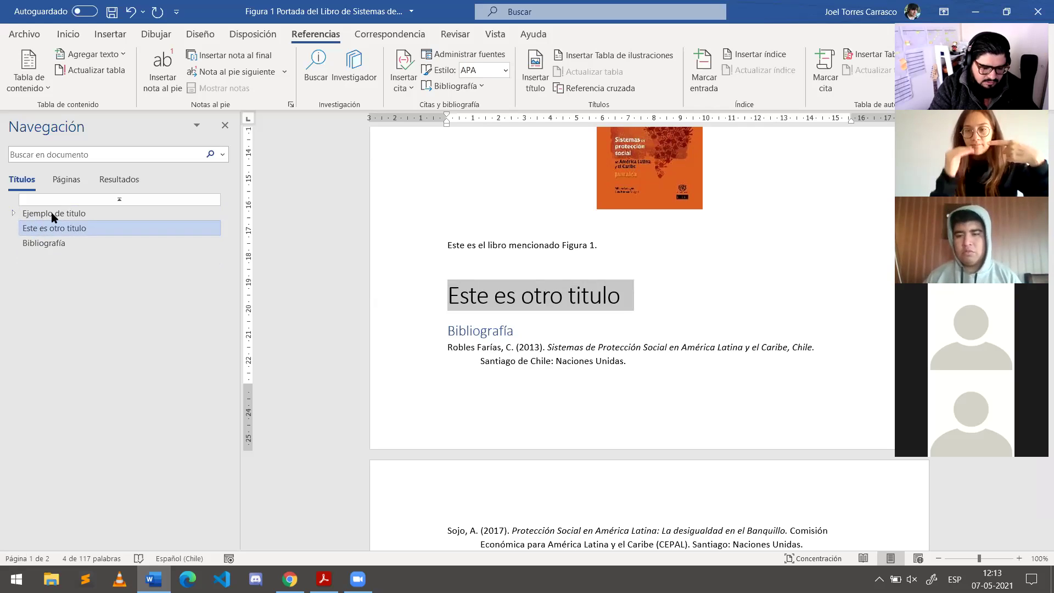
click(14, 213)
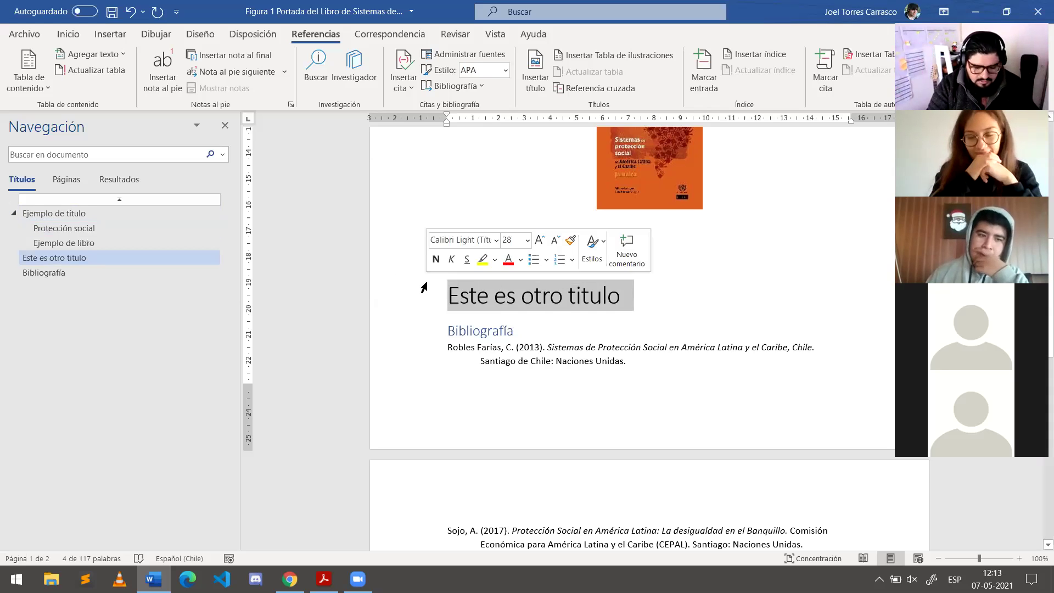
Step: Update only the page numbers of the table of contents at the document's start
scroll(425, 285, up, 10)
click(506, 257)
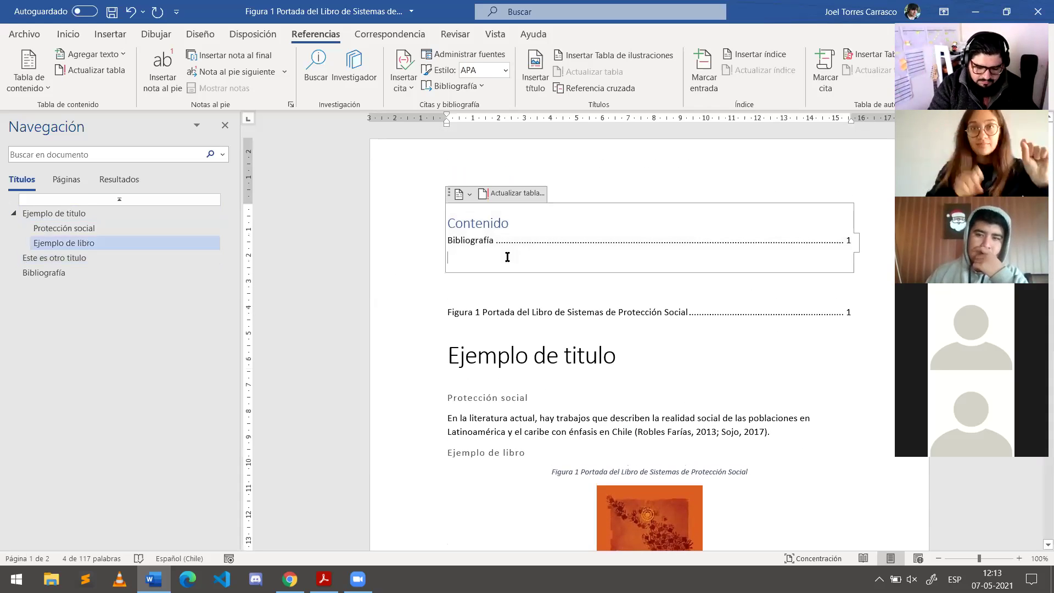
click(503, 196)
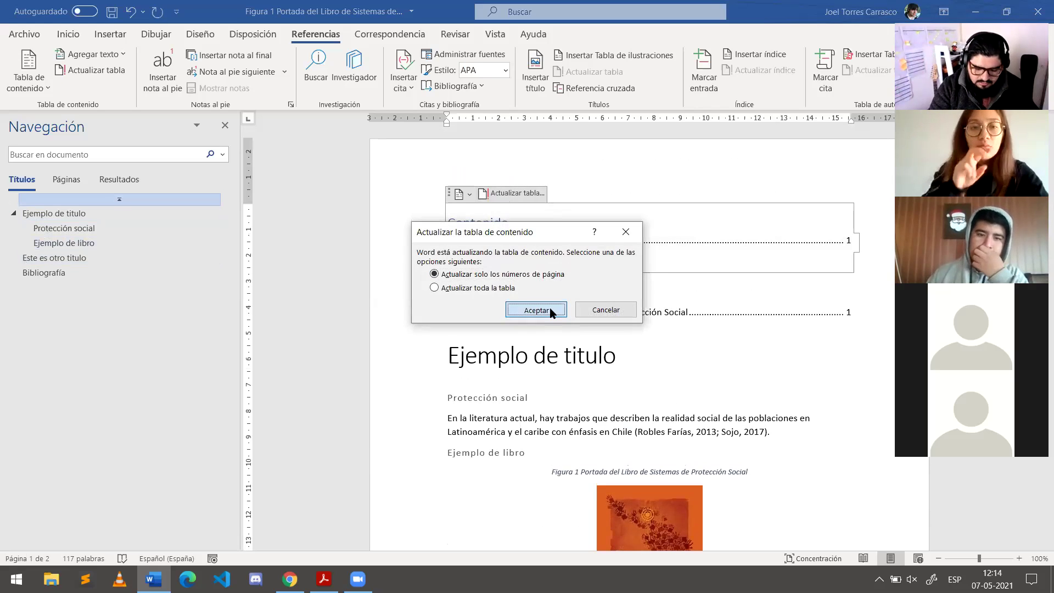
click(548, 310)
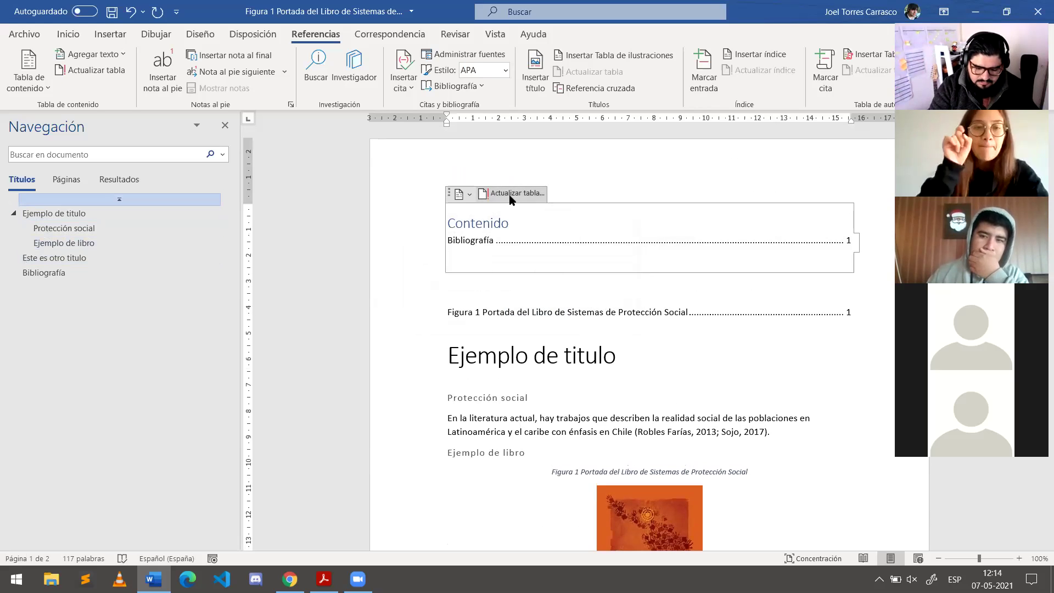
Step: Update the entire table of contents, including its headings
click(509, 197)
click(469, 288)
click(523, 308)
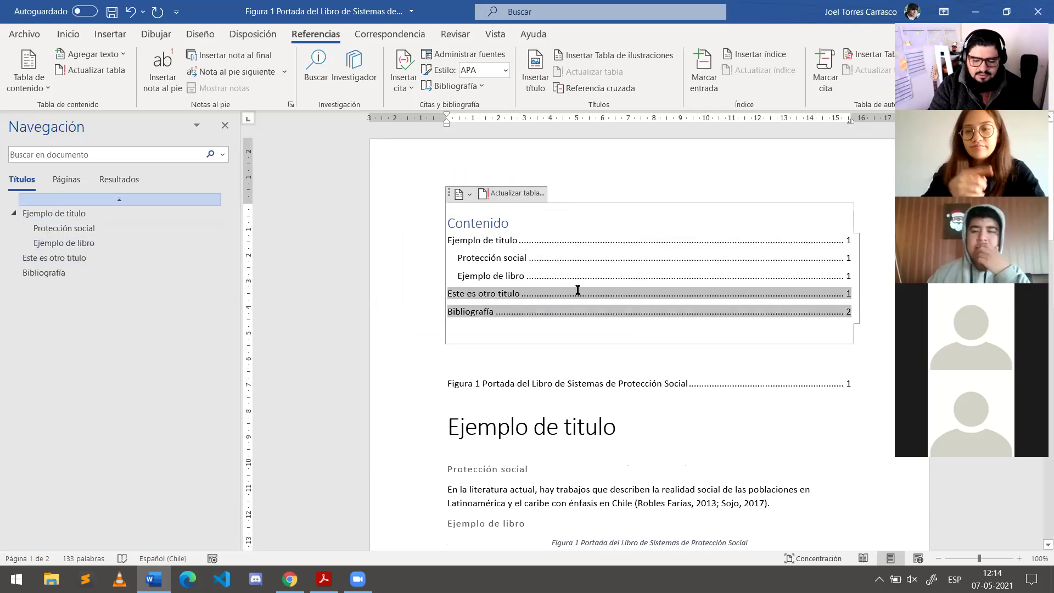
Step: Examine the document down to the bibliography, comparing the headings' locations with the entries and page numbers in the table of contents
click(537, 225)
scroll(526, 349, down, 1)
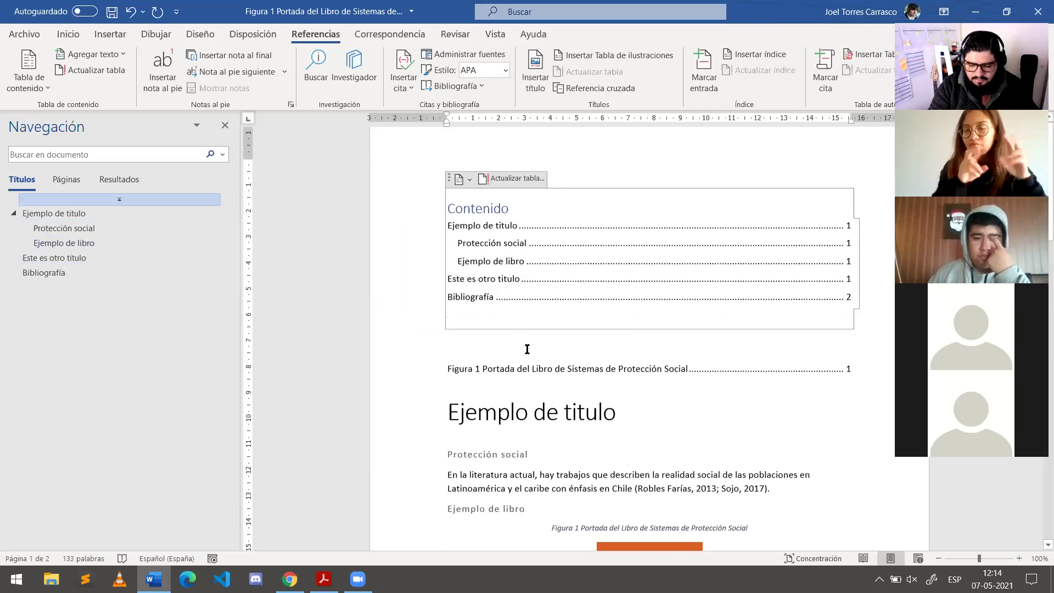
scroll(527, 349, down, 15)
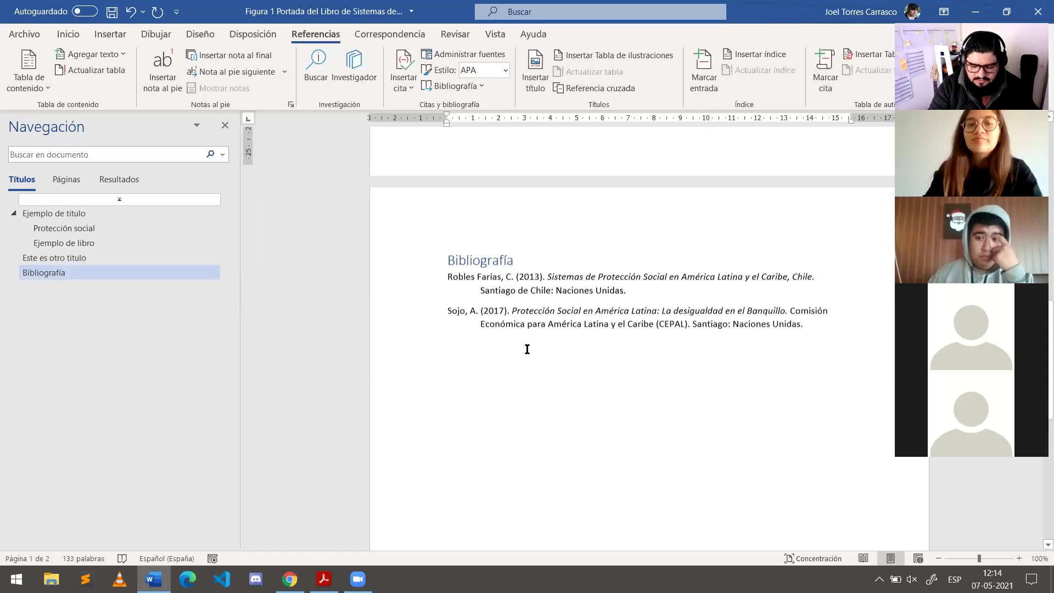
scroll(527, 349, down, 1)
scroll(631, 360, up, 12)
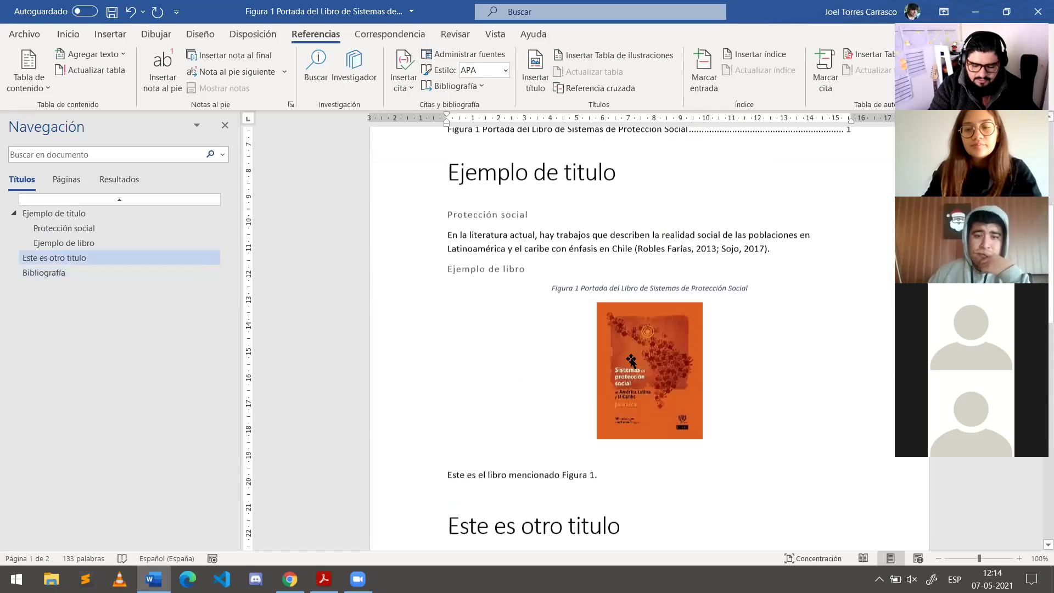
scroll(631, 360, up, 5)
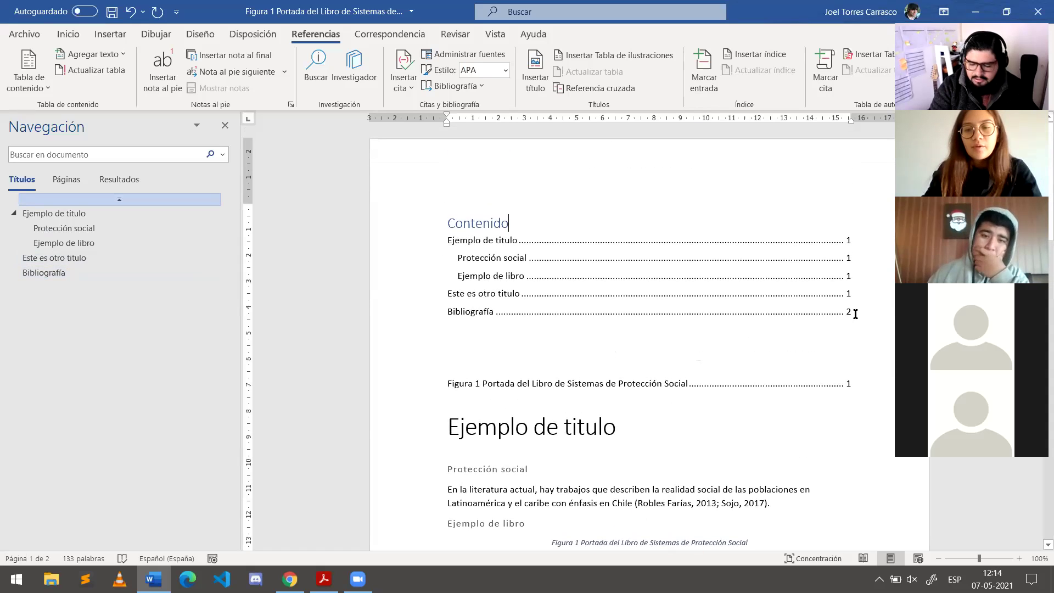
mouse_move(854, 313)
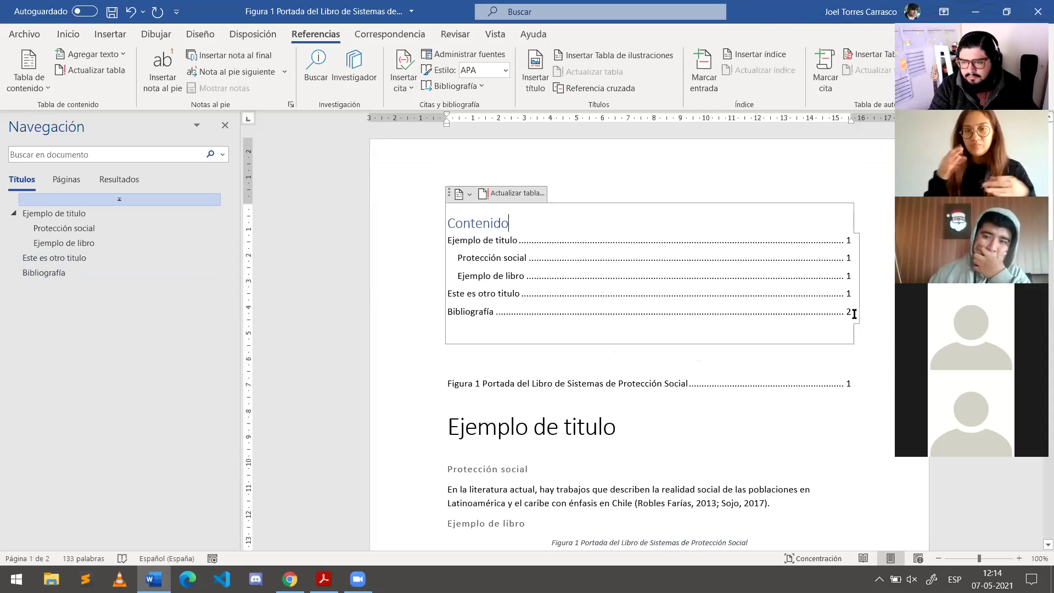
scroll(854, 313, down, 3)
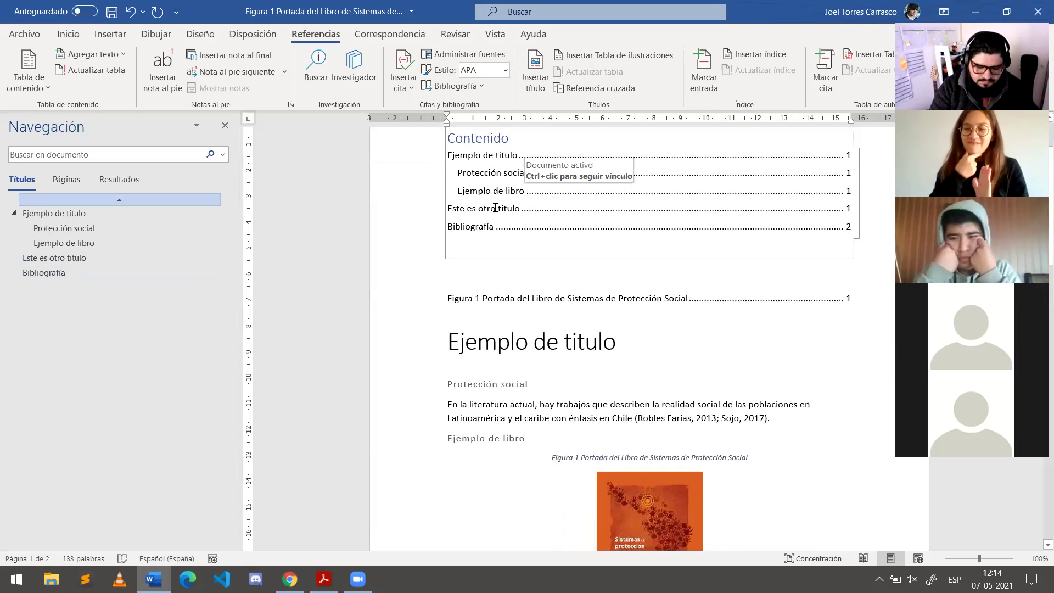
drag(403, 208, 402, 225)
Step: Save the document and close it
click(496, 277)
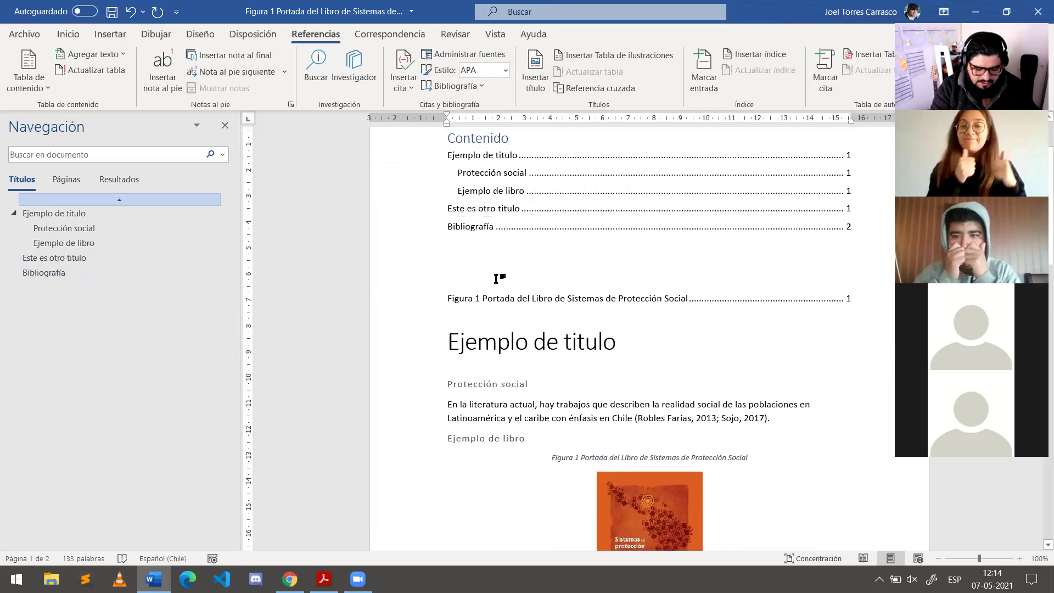
key(ctrl+s)
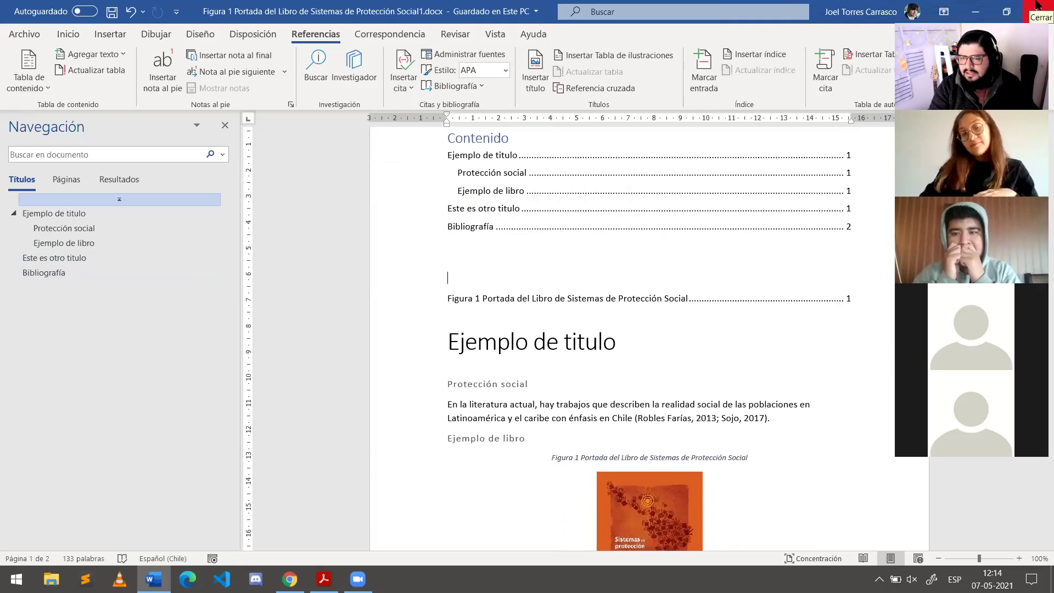
click(1035, 5)
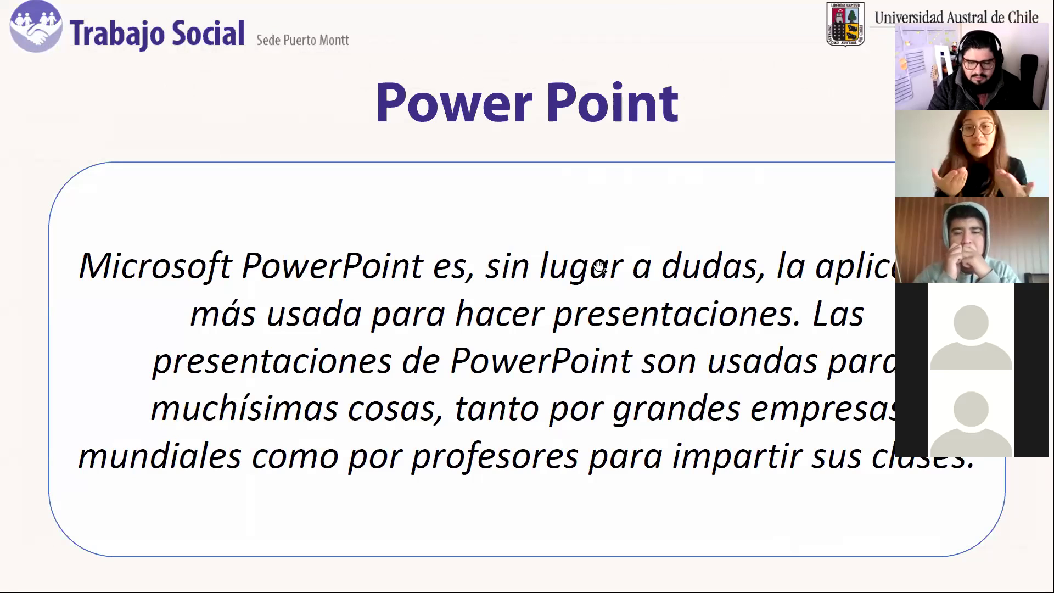